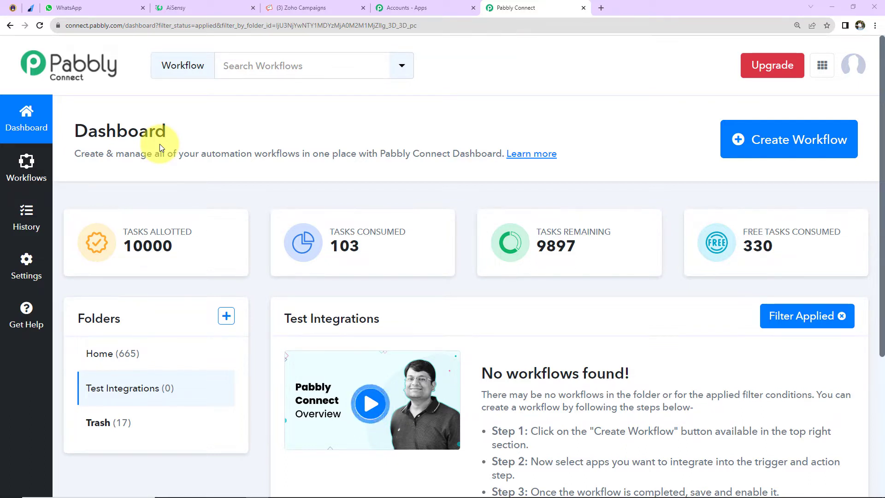
- Create a workflow named "Add or Update Zoho Campaigns Subscriber & Send WhatsApp Message on Receiving Razorpay Payment"
click(782, 150)
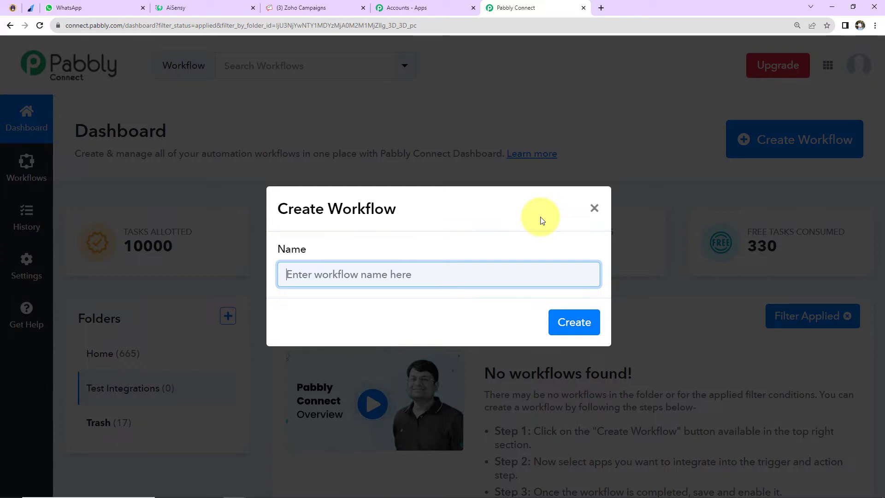
text(Add or Update Zoho Campaigns Subscriber & Send WhatsApp Message on Receiving Razorpay Payment)
key(Home)
key(Right)
key(Right)
key(Right)
key(Right)
key(Right)
key(Right)
key(Right)
key(Right)
key(Right)
key(Right)
key(Right)
key(Right)
key(Right)
key(Right)
key(Right)
key(Right)
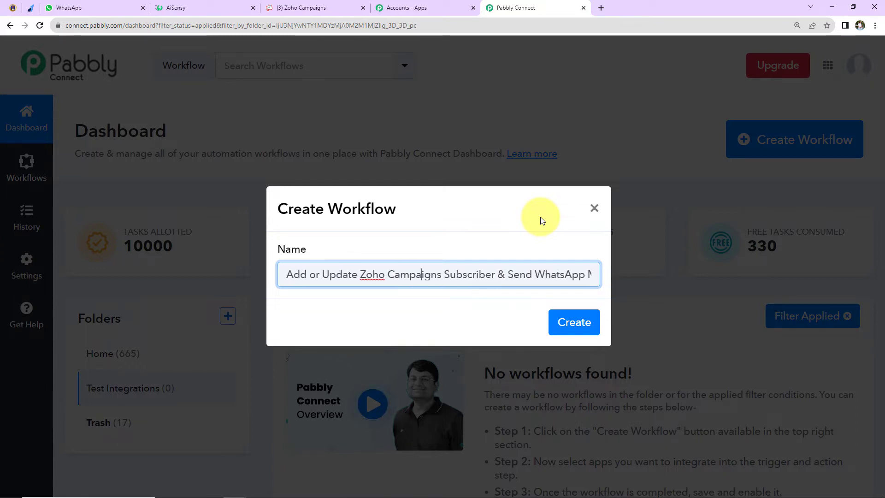
key(Right)
key(Right)
key(Right)
key(Right)
key(Right)
key(Right)
key(Right)
key(Right)
key(Right)
key(Right)
key(Right)
key(Right)
key(Right)
key(Right)
key(Right)
key(Right)
key(Right)
key(Right)
key(Right)
key(Right)
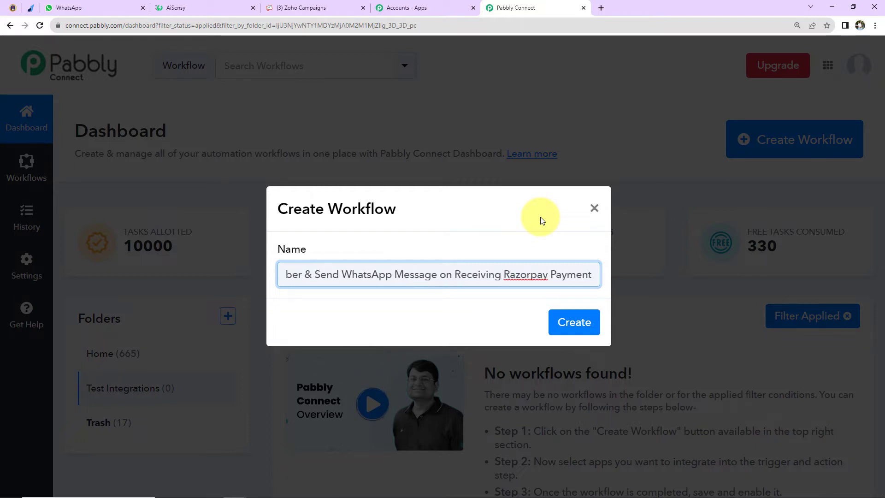
click(563, 321)
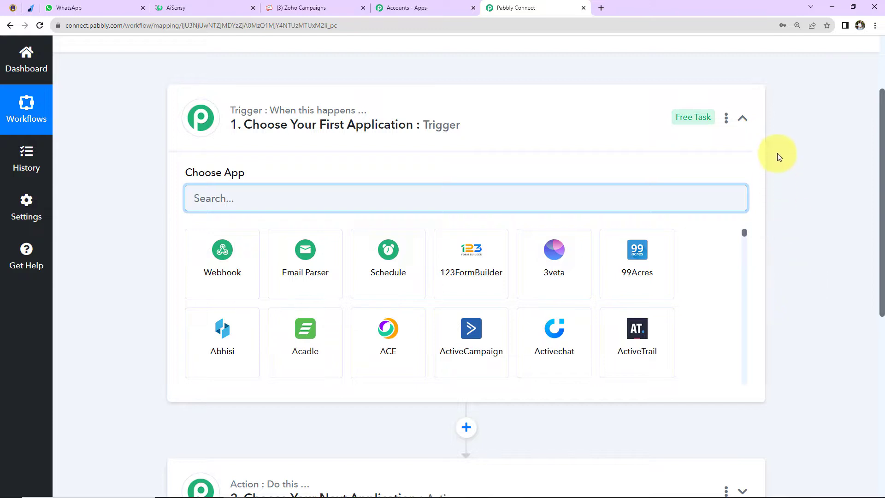
- Set the workflow's trigger application to Razorpay with Payment Captured as the trigger event
click(743, 118)
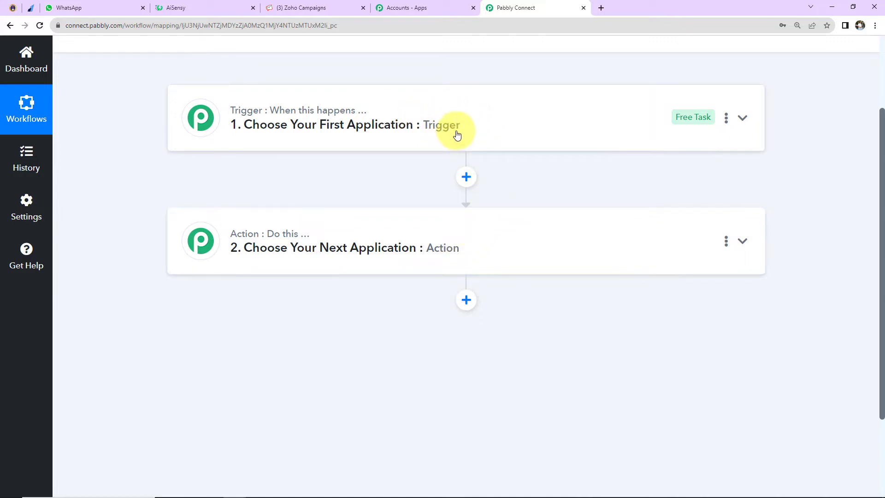
click(505, 131)
text(razor)
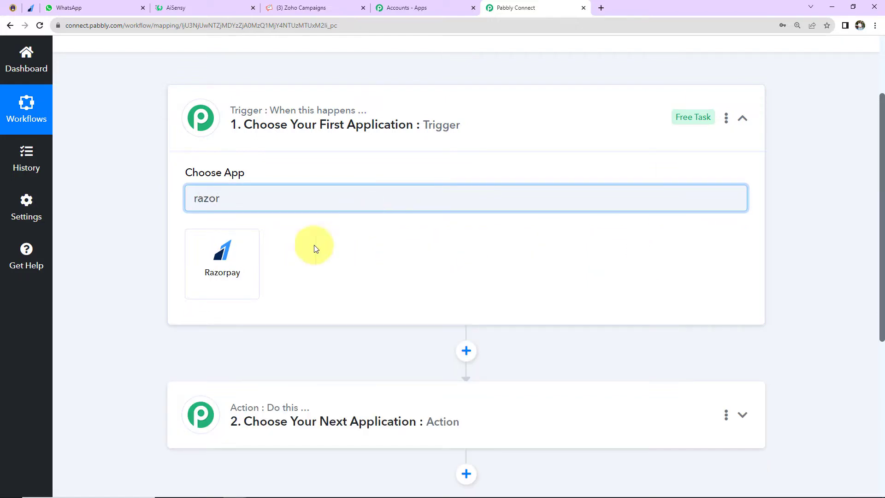
click(245, 276)
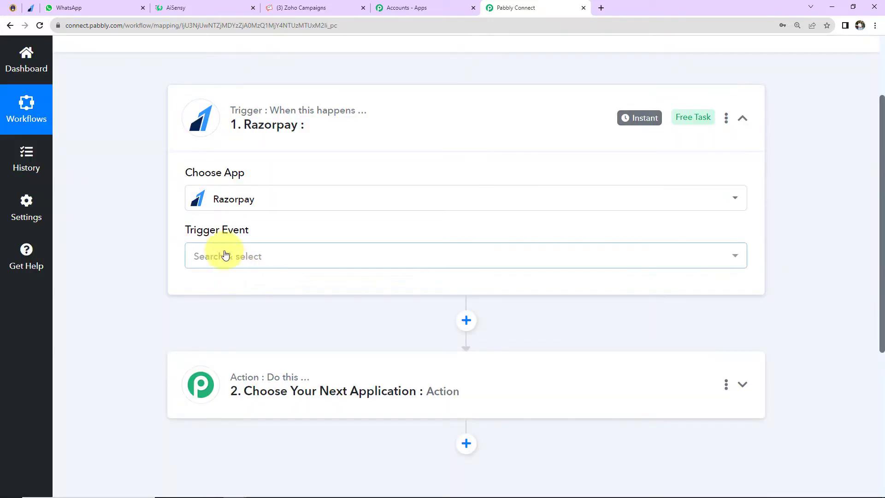
mouse_move(210, 237)
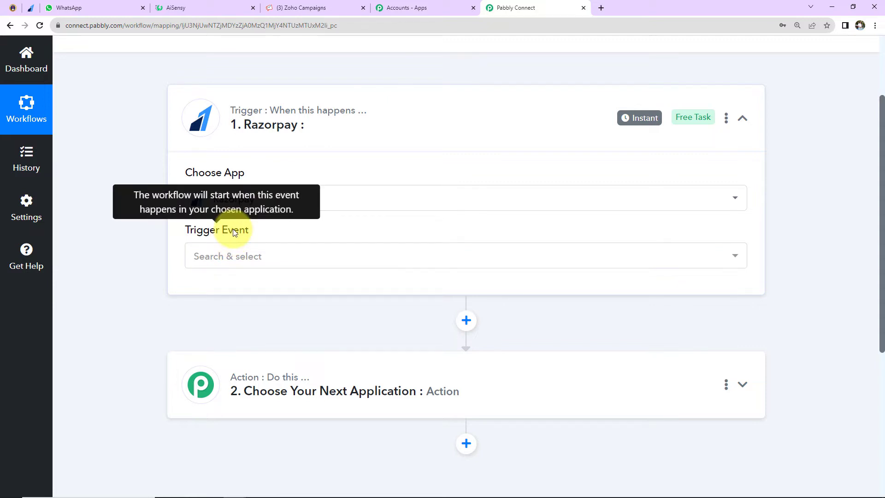
click(233, 253)
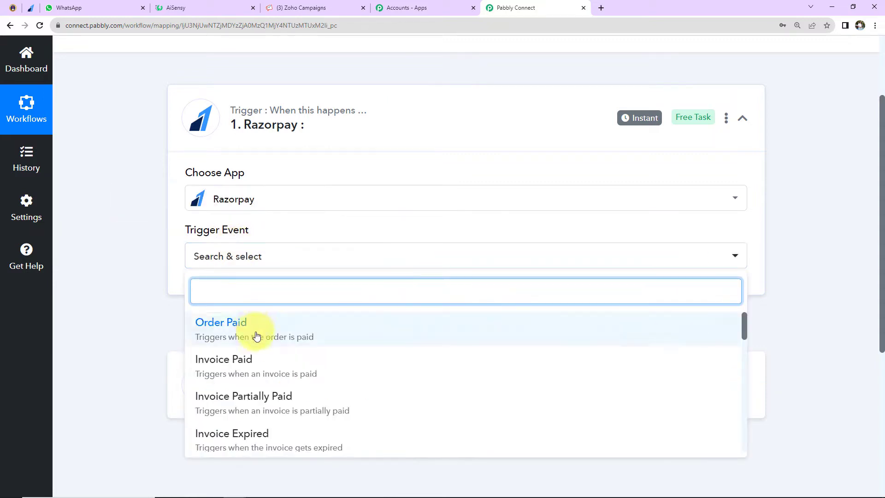
scroll(256, 369, down, 2)
click(258, 379)
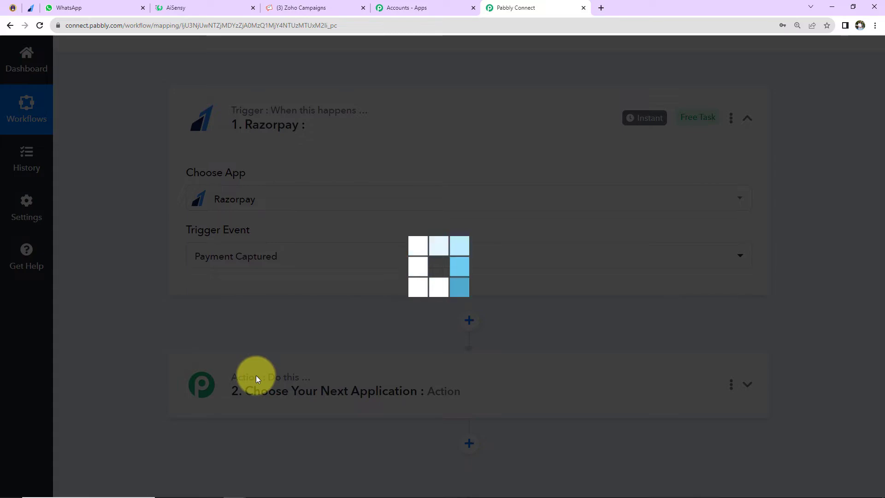
- Copy the webhook URL provided for the Razorpay trigger
scroll(328, 360, down, 2)
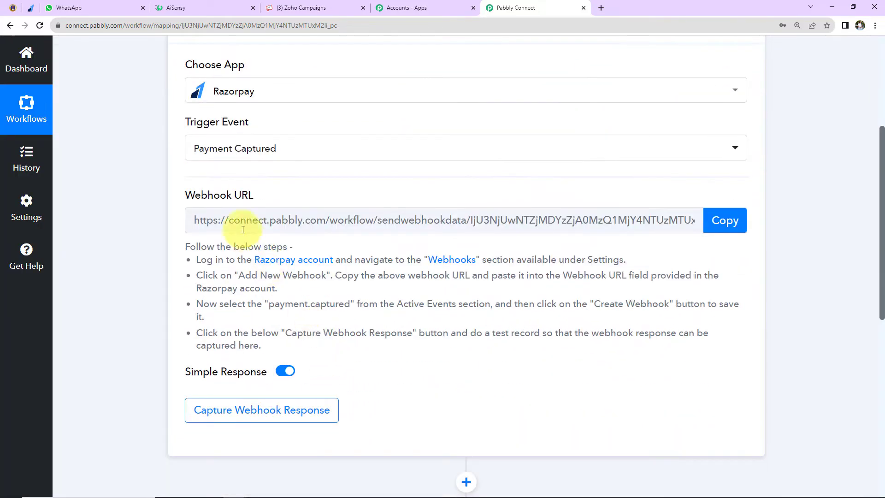
mouse_move(196, 198)
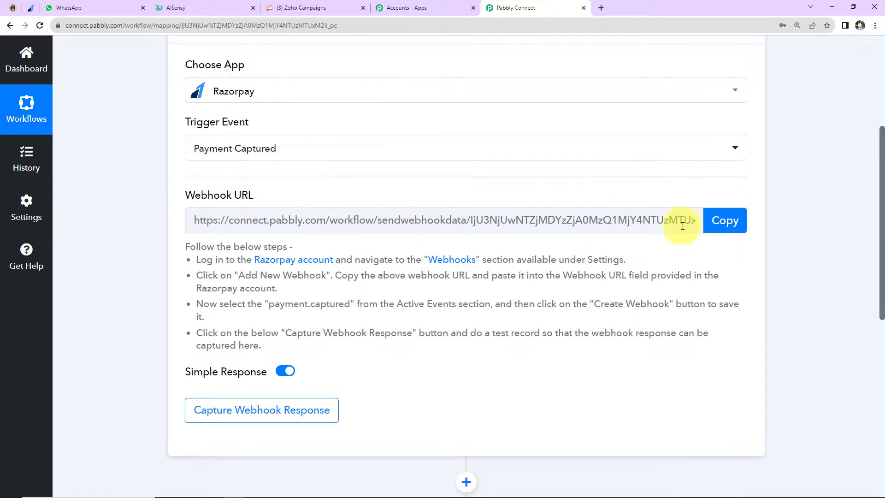
click(723, 221)
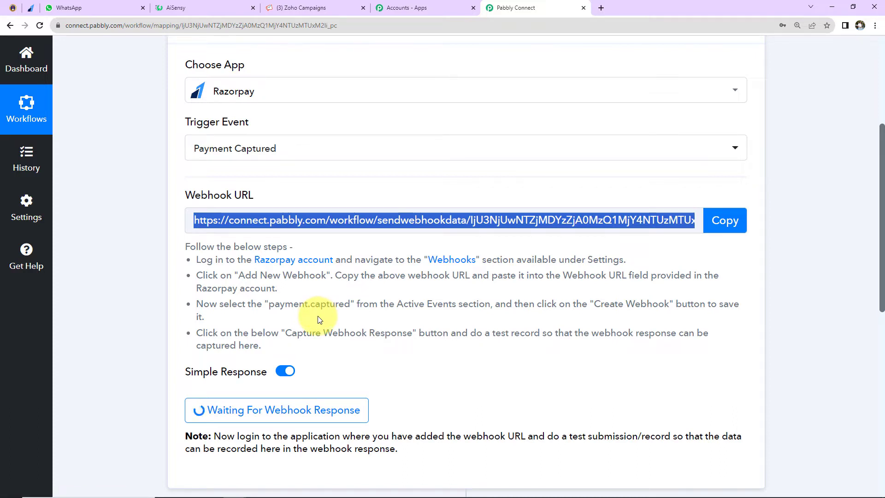
- Switch to the Razorpay dashboard and open the setup form for a new webhook in the developer settings
click(31, 7)
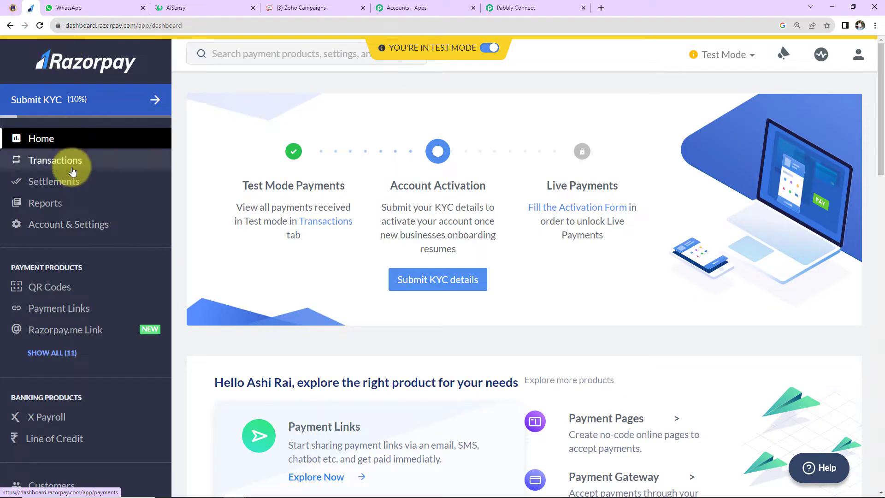
scroll(68, 209, down, 2)
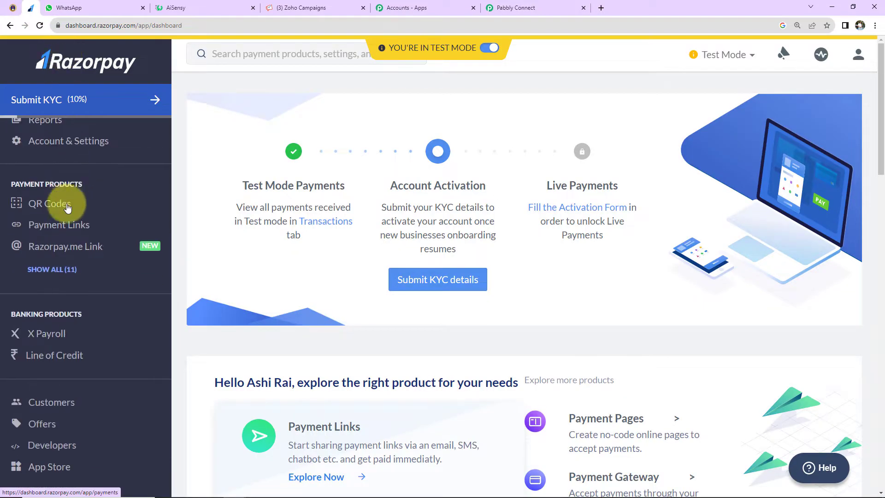
click(52, 450)
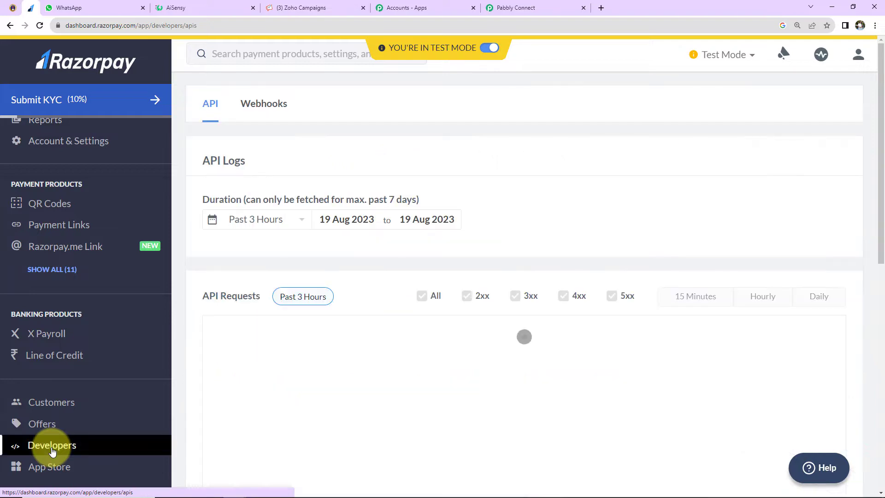
click(261, 111)
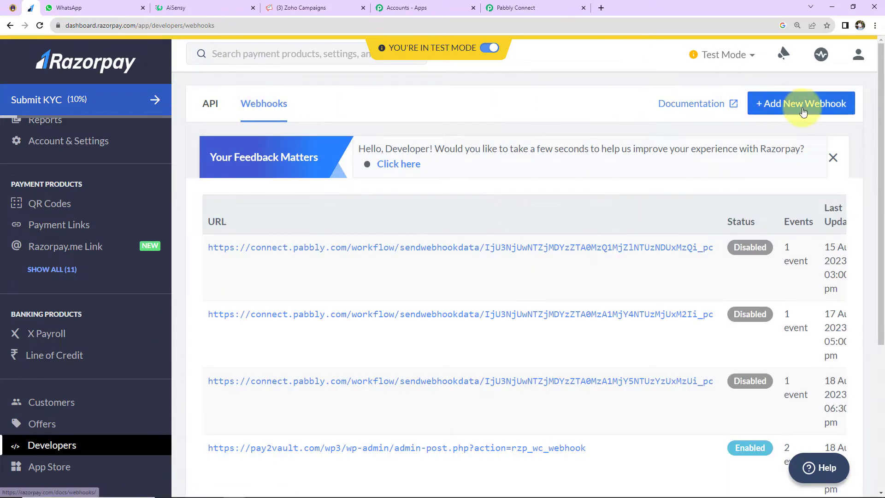
click(803, 104)
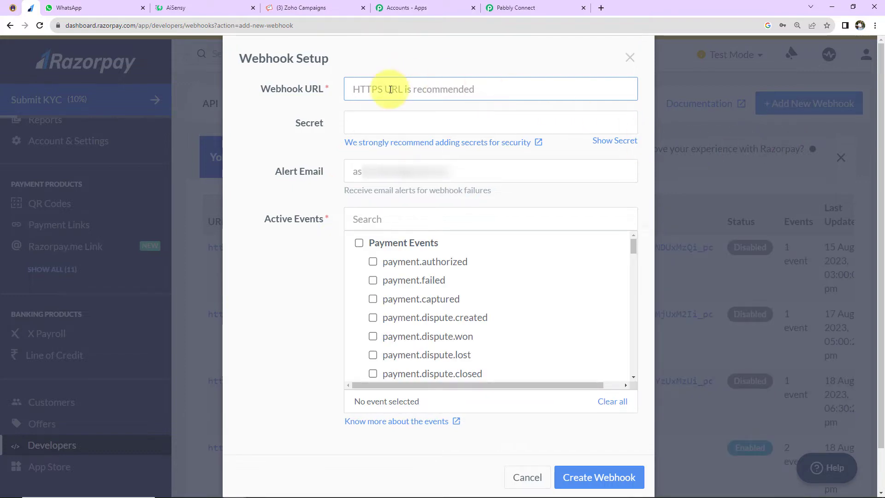
- Create the webhook with the copied workflow URL and payment.captured as its active event
key(ctrl+v)
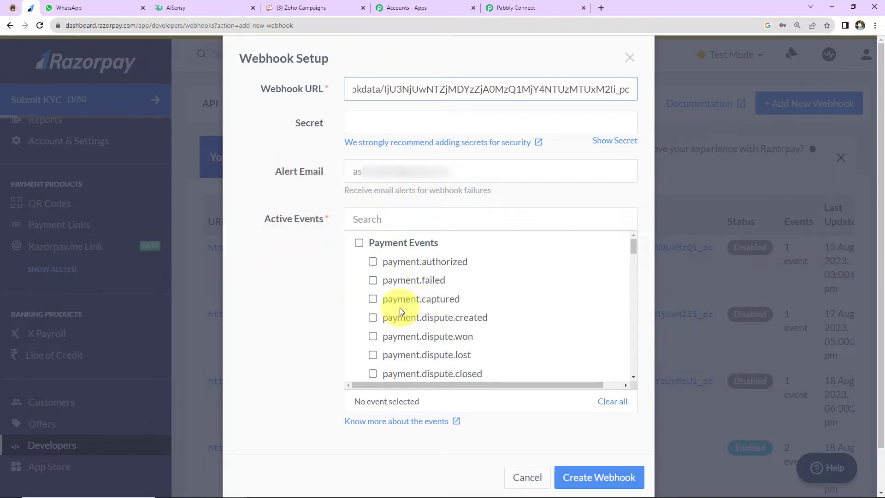
click(428, 308)
click(579, 477)
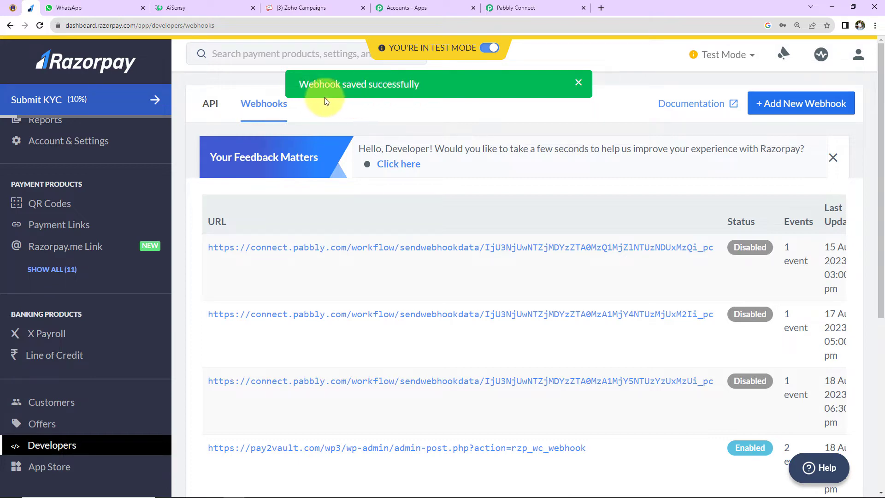
- Copy the page URL of the "Online PHP Course for Beginners" payment page in Razorpay
click(493, 8)
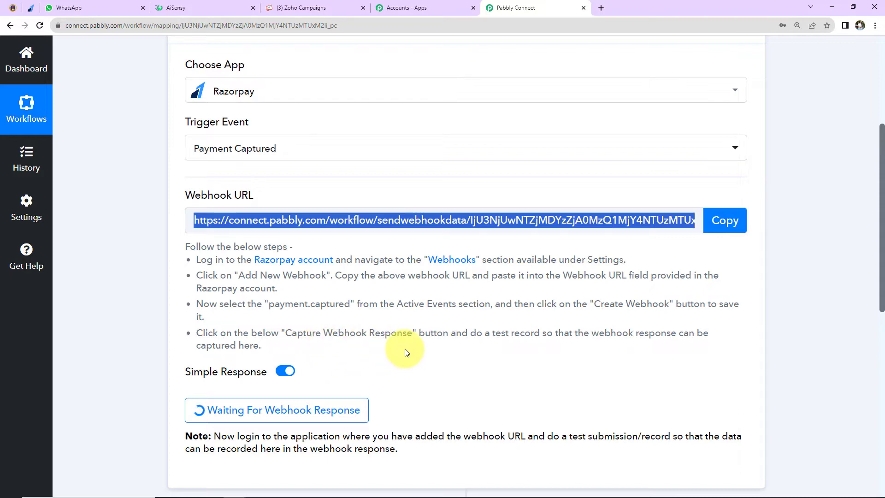
click(33, 13)
scroll(60, 223, up, 2)
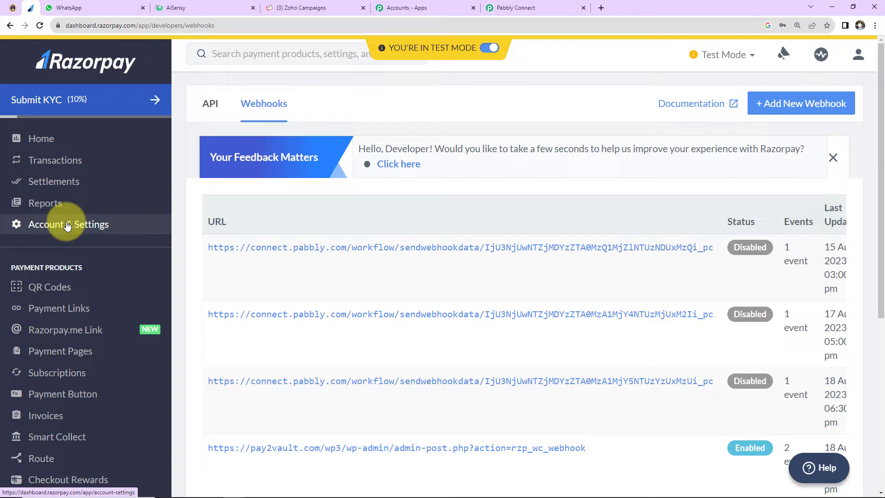
click(55, 352)
scroll(479, 211, down, 2)
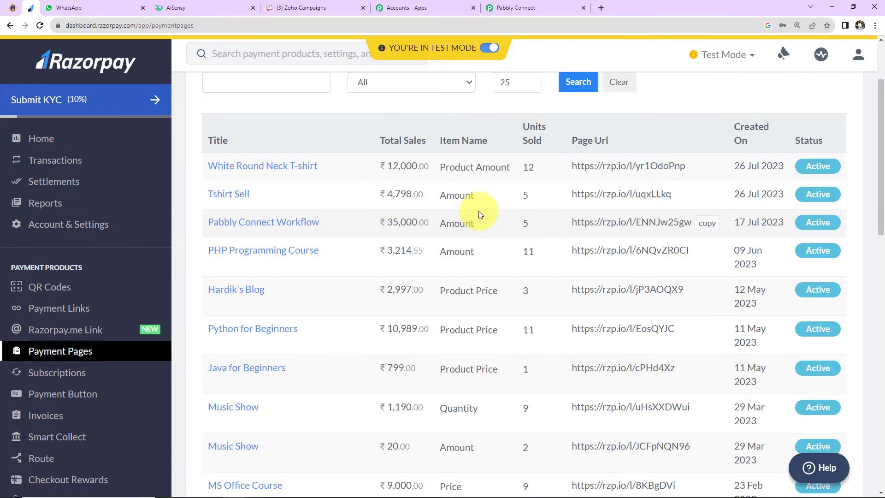
scroll(479, 211, down, 9)
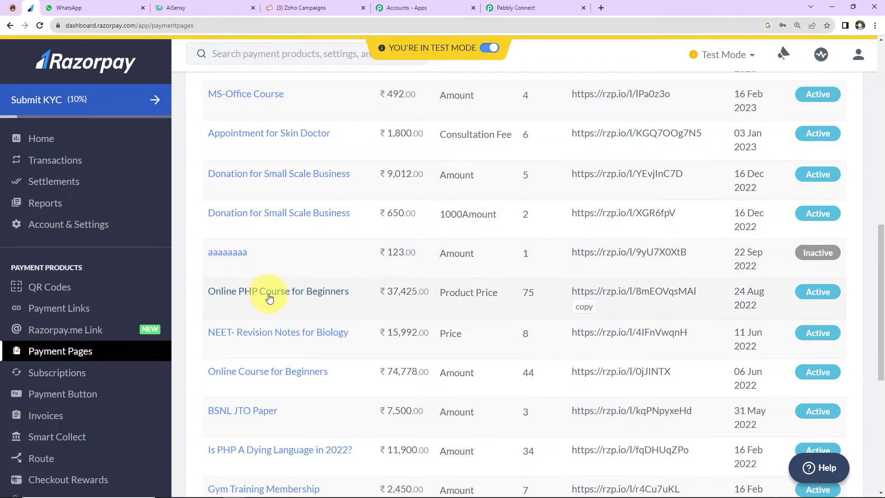
click(585, 308)
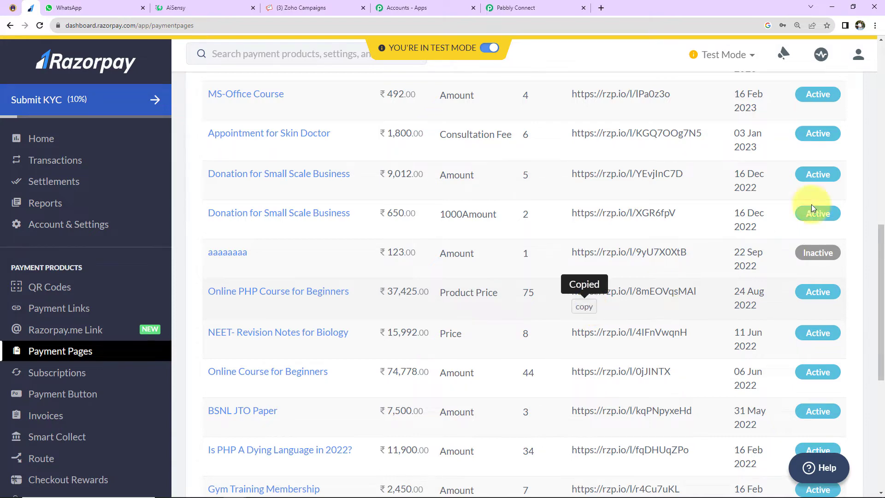
- Open the copied payment page URL in a new incognito window
click(875, 26)
click(818, 65)
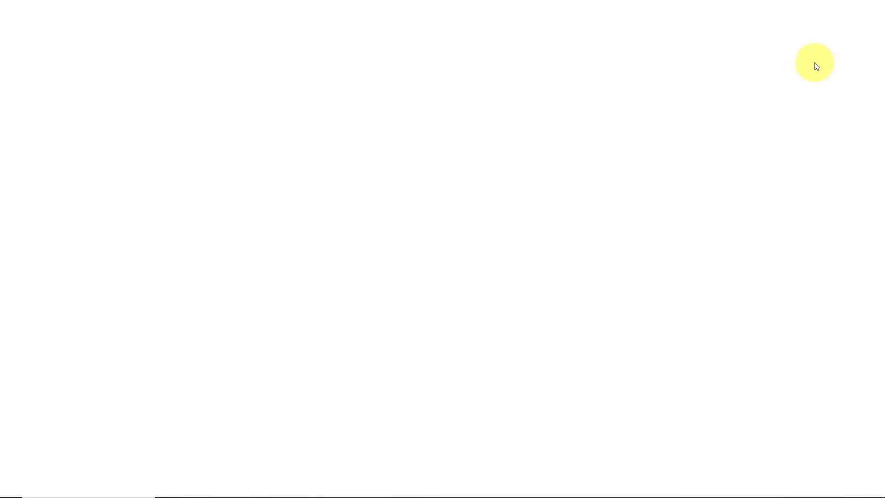
key(ctrl+v)
key(Return)
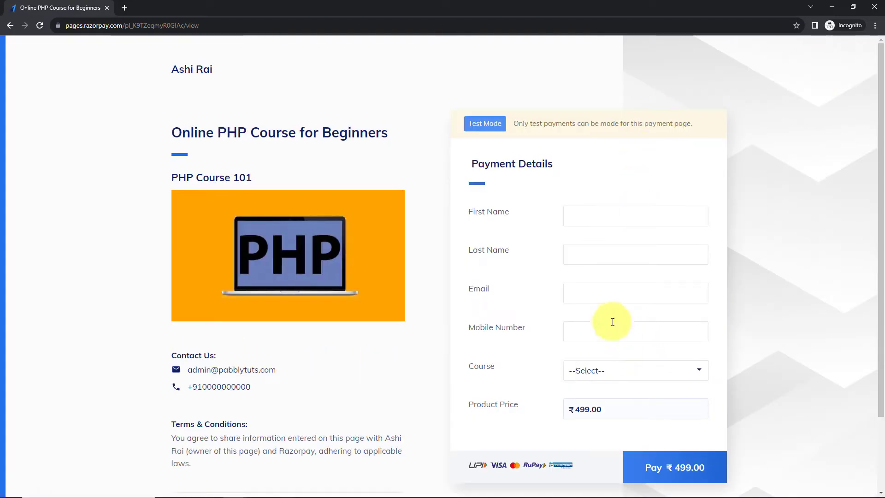
- Fill in the test customer's first name, last name and e-mail in the payment details
click(580, 213)
text(Sma)
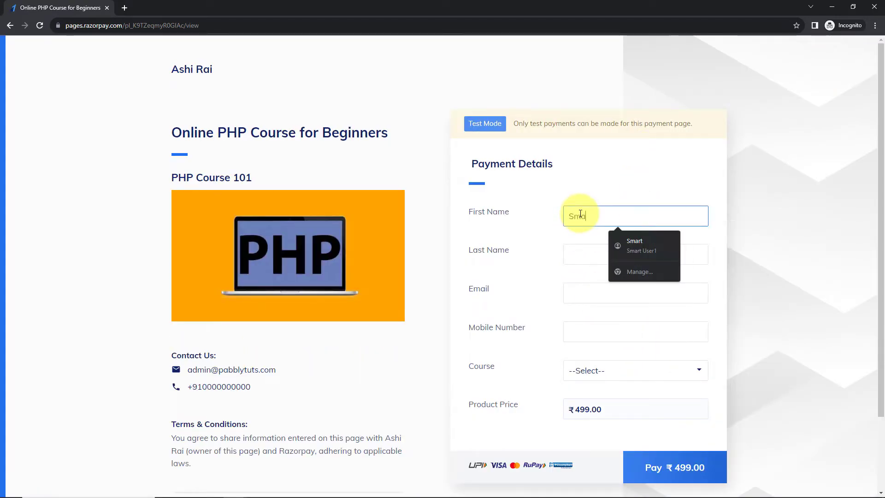
text(rt)
click(581, 247)
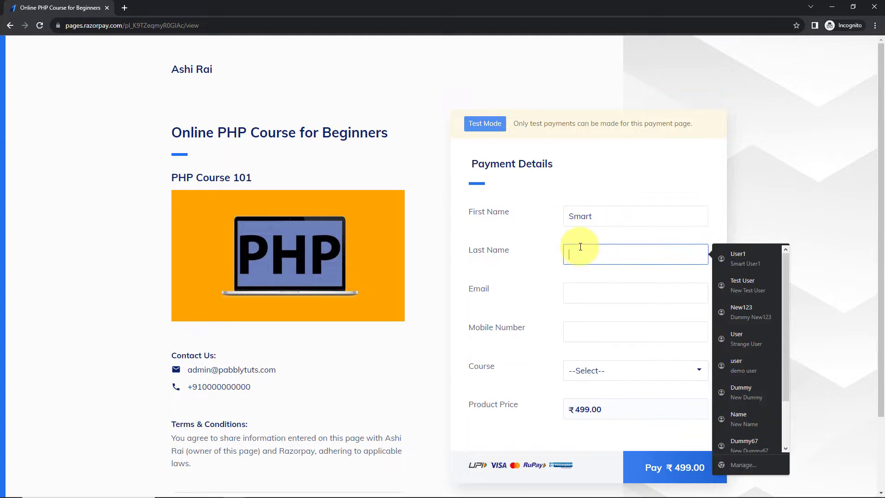
text(Person)
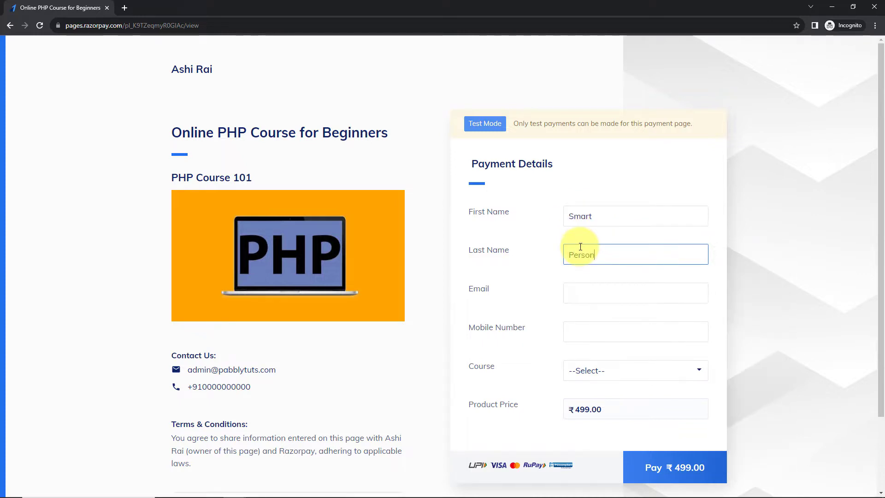
click(586, 292)
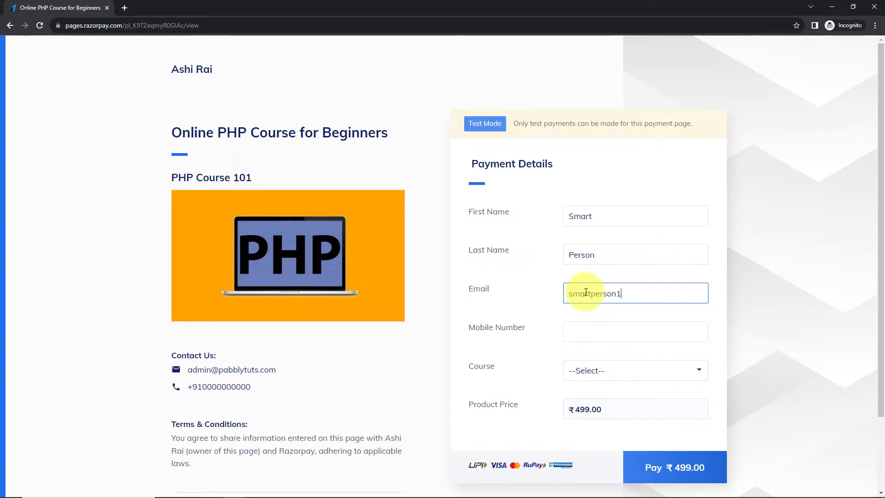
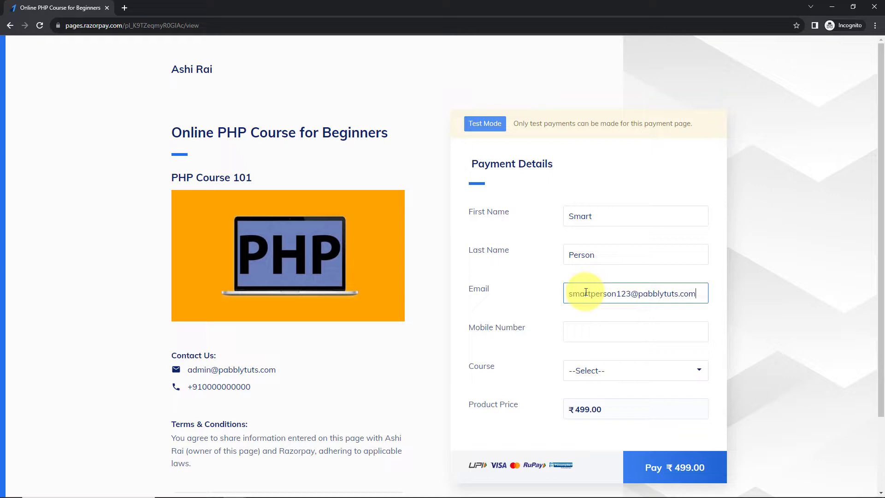
- Enter the customer's mobile number, choose "PHP Course for Beginners" as the course, and proceed to the payment
click(585, 333)
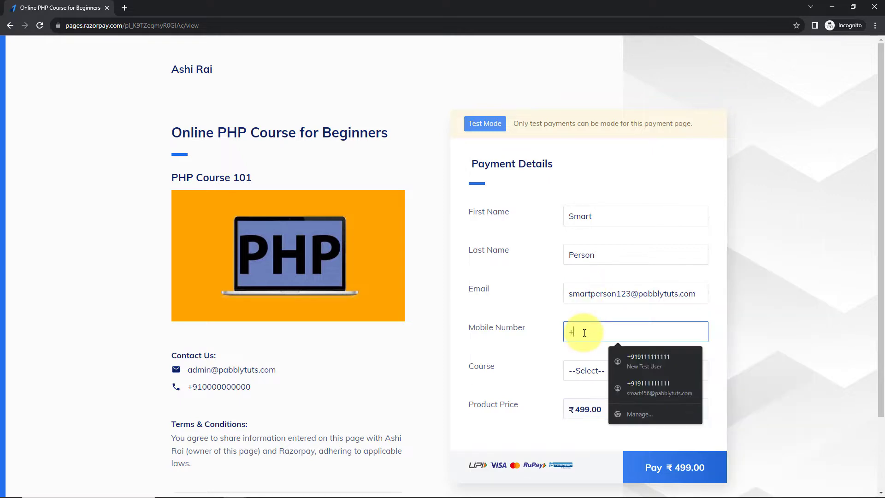
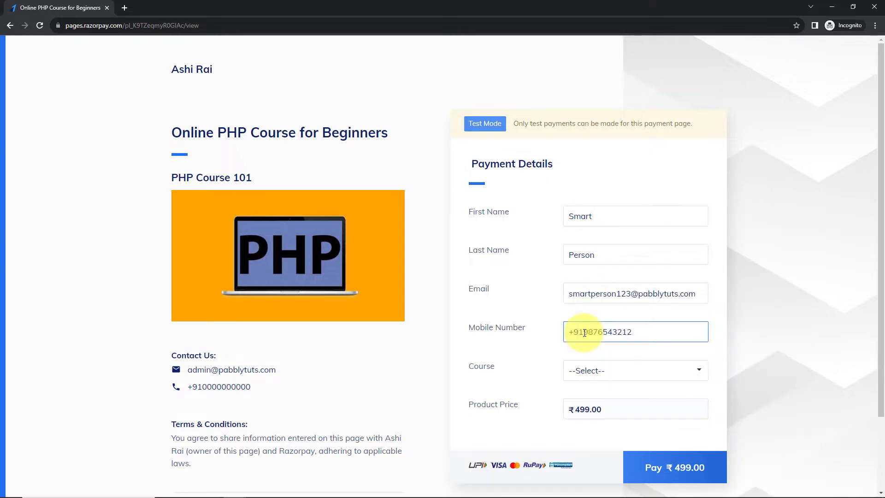
click(660, 374)
click(635, 398)
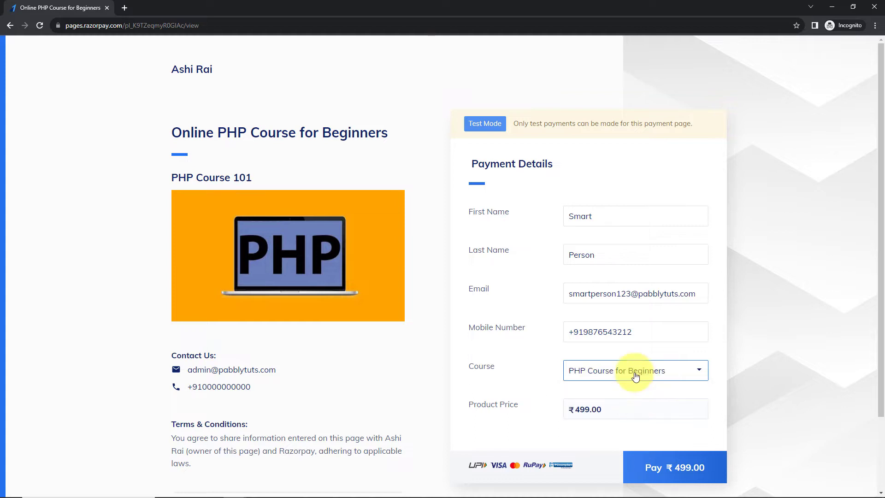
click(661, 459)
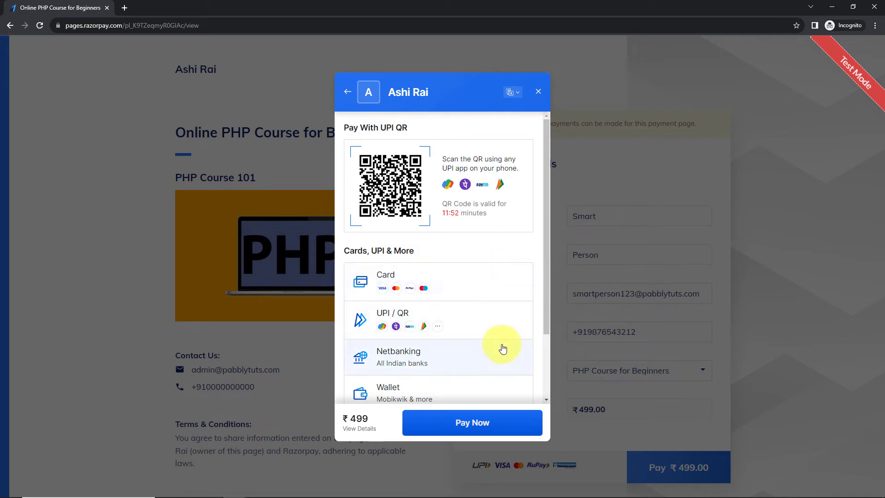
- Pay the ₹ 499 by card using the stored Visa test card details and CVV, without saving the card
click(464, 284)
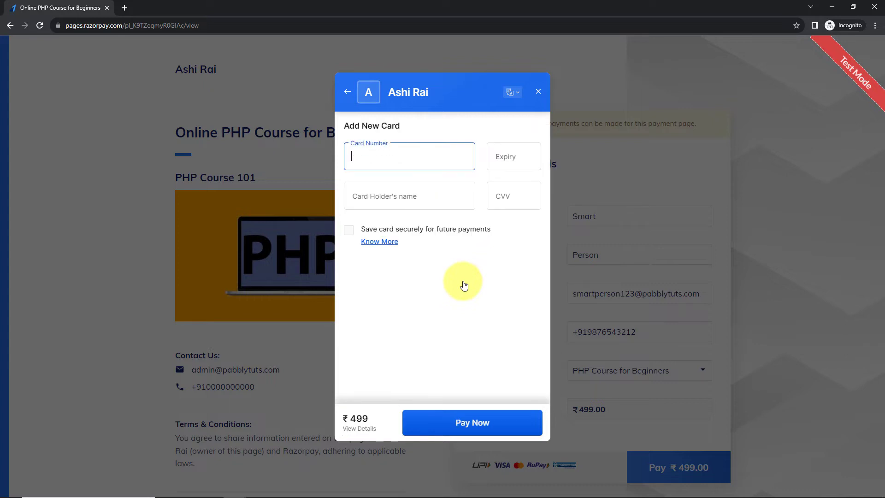
click(419, 162)
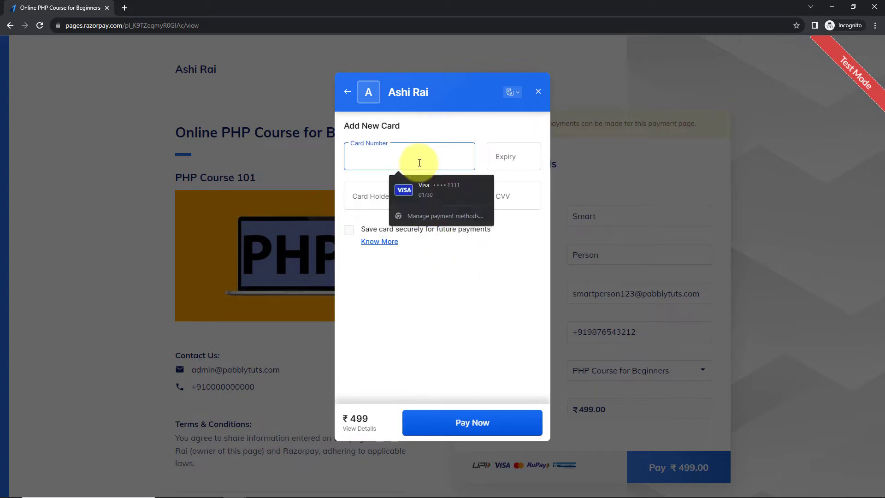
click(425, 189)
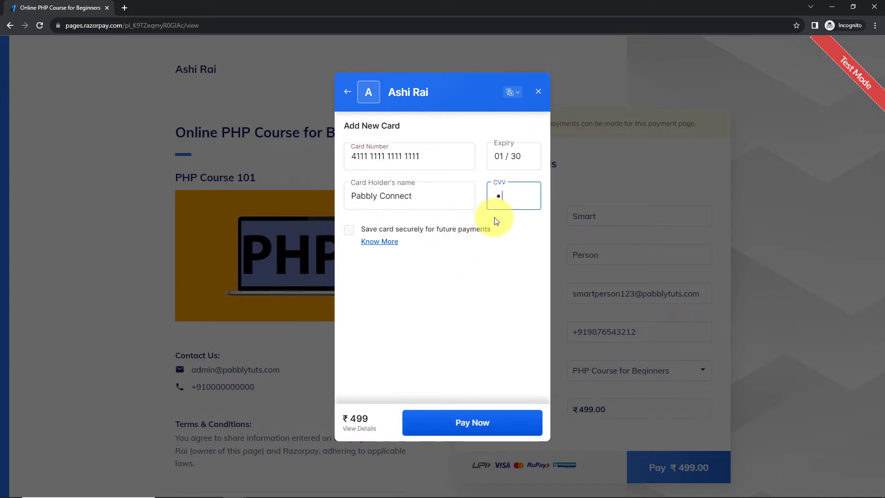
click(461, 421)
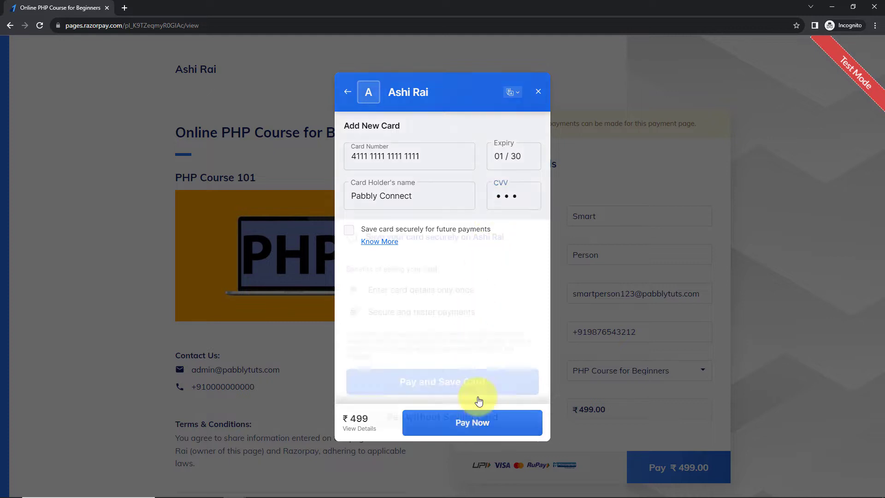
click(418, 417)
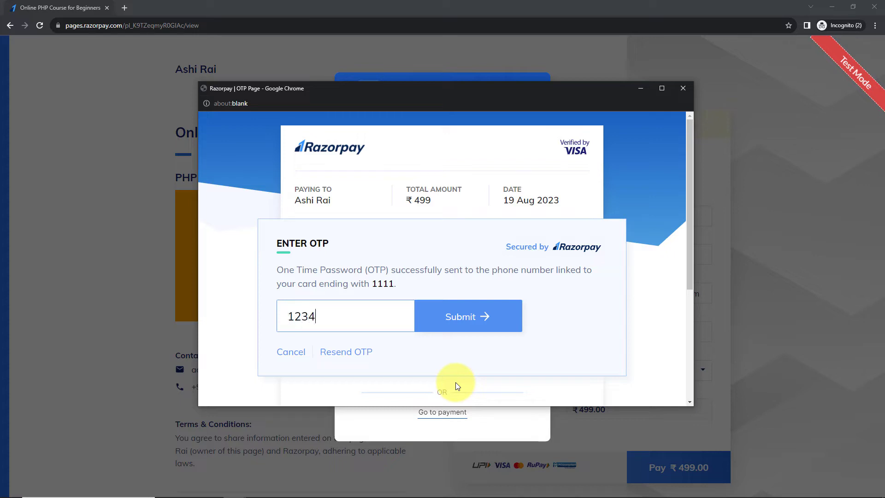
- Submit the one-time password to complete the test payment, and return to the Pabbly Connect workflow
text(1234)
click(491, 322)
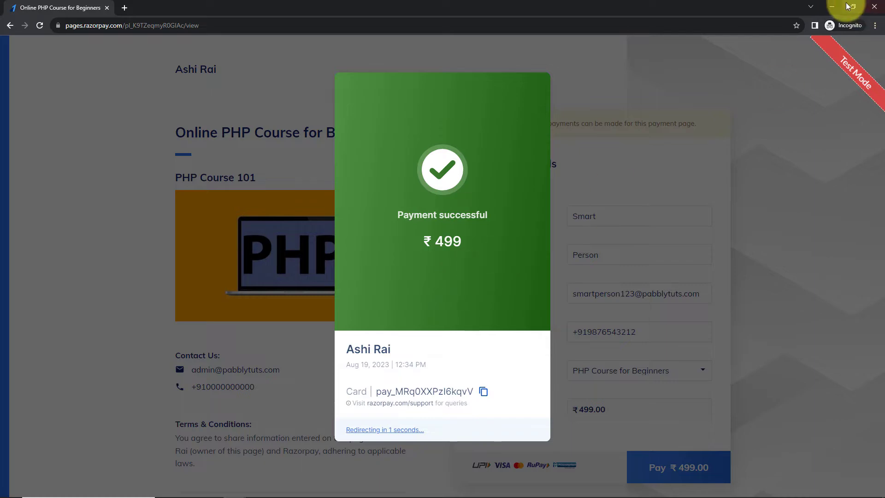
click(832, 7)
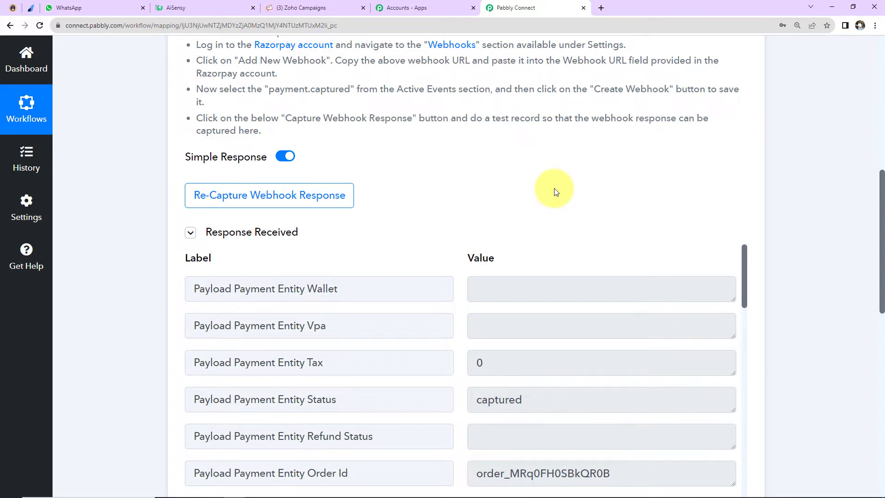
- Examine the captured webhook response for the customer's details, the course, the payment status and the base amount
scroll(555, 189, down, 2)
scroll(535, 228, down, 2)
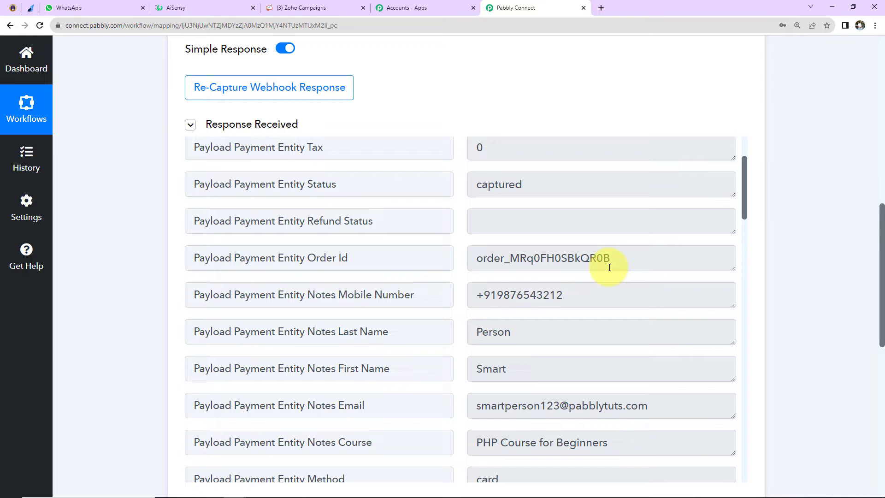
scroll(643, 280, down, 3)
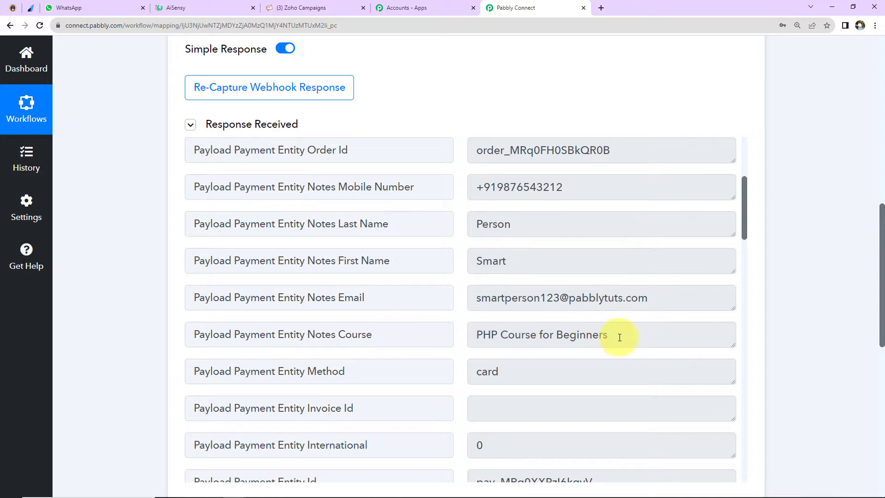
scroll(636, 298, down, 6)
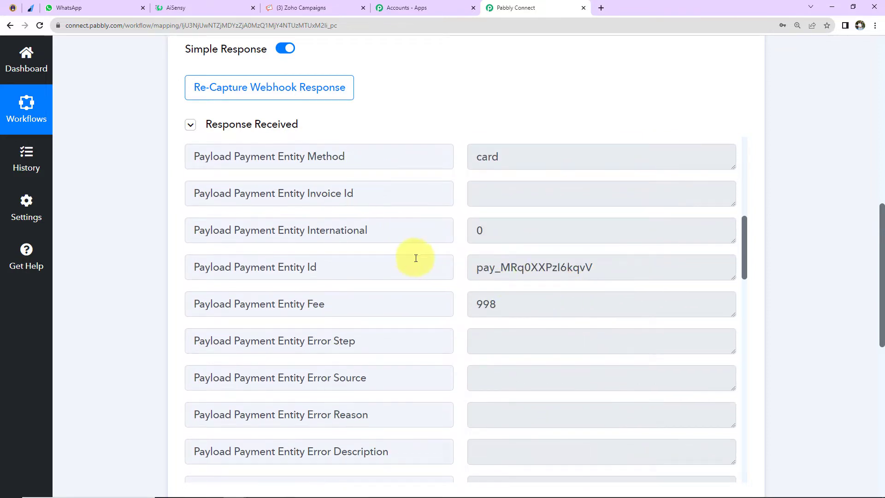
scroll(622, 274, down, 7)
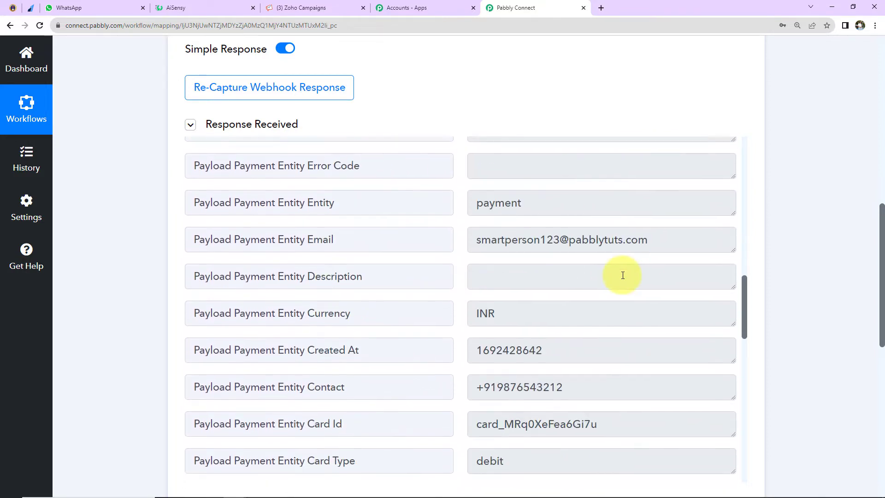
scroll(592, 288, down, 3)
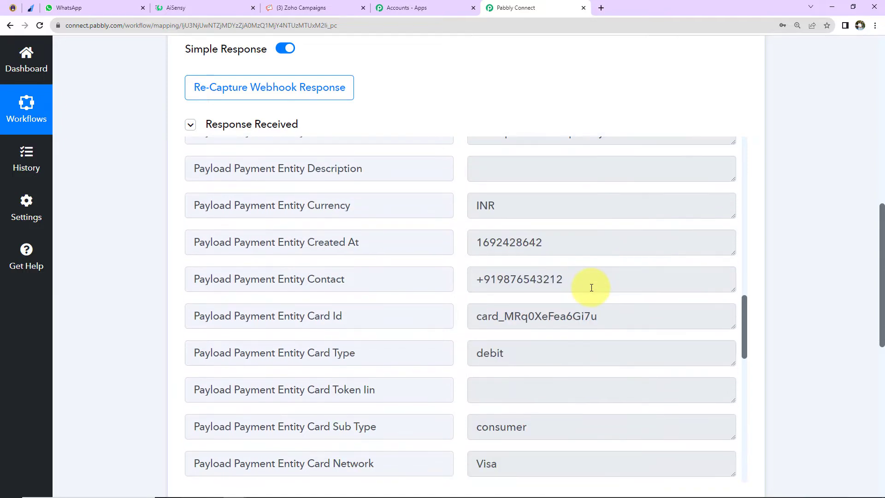
scroll(592, 288, down, 12)
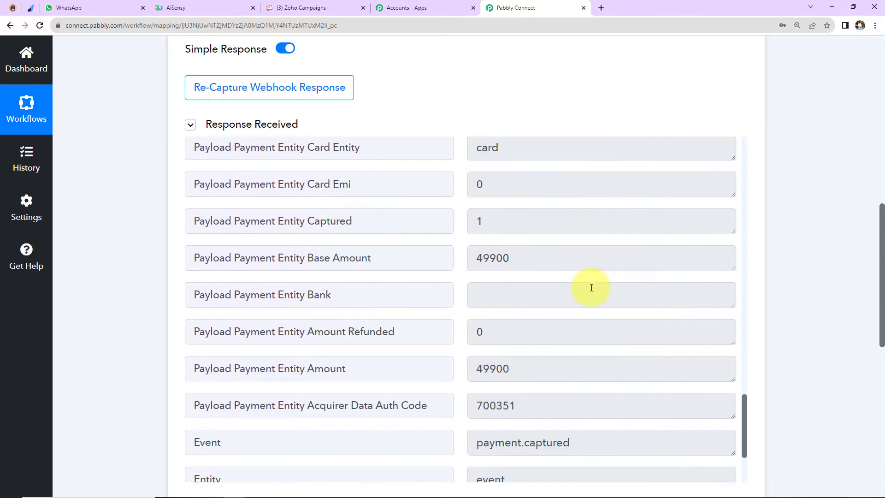
click(537, 259)
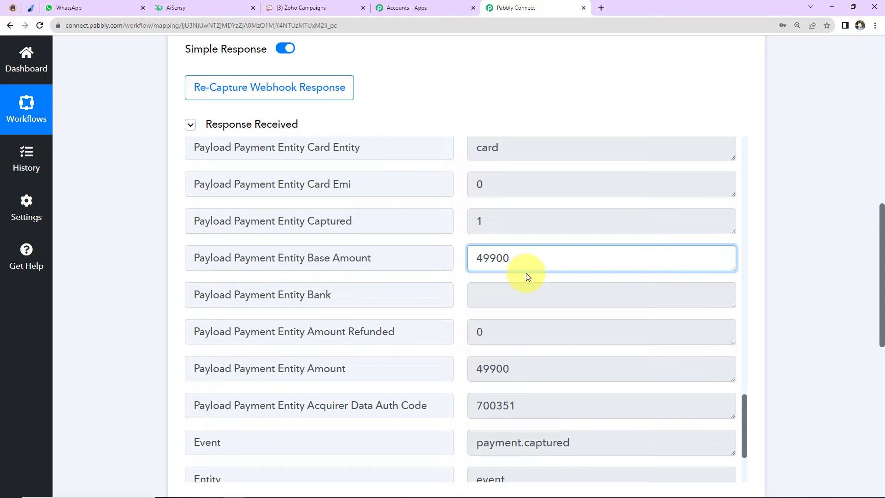
- Choose Filter by Pabbly as the action following the Razorpay trigger
scroll(527, 274, down, 8)
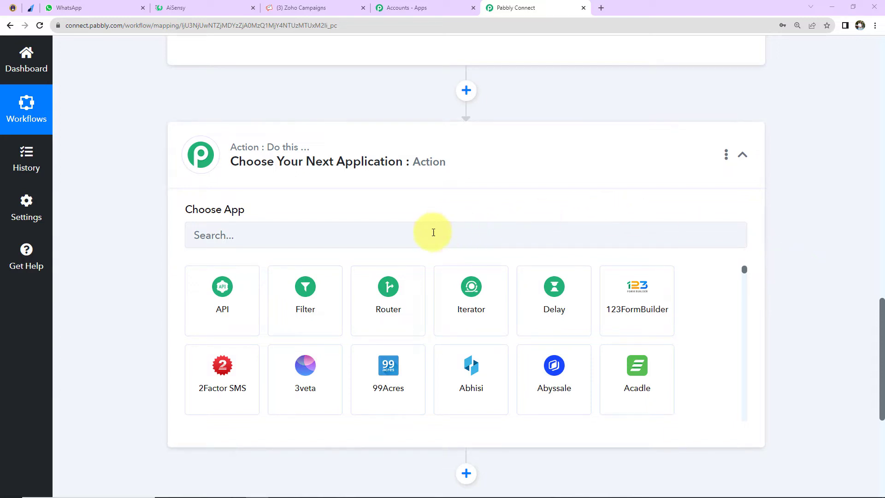
click(325, 308)
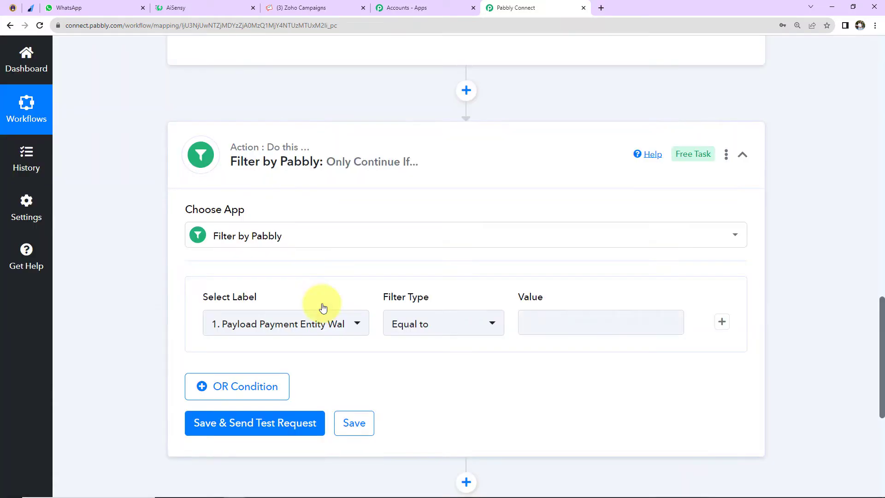
mouse_move(287, 162)
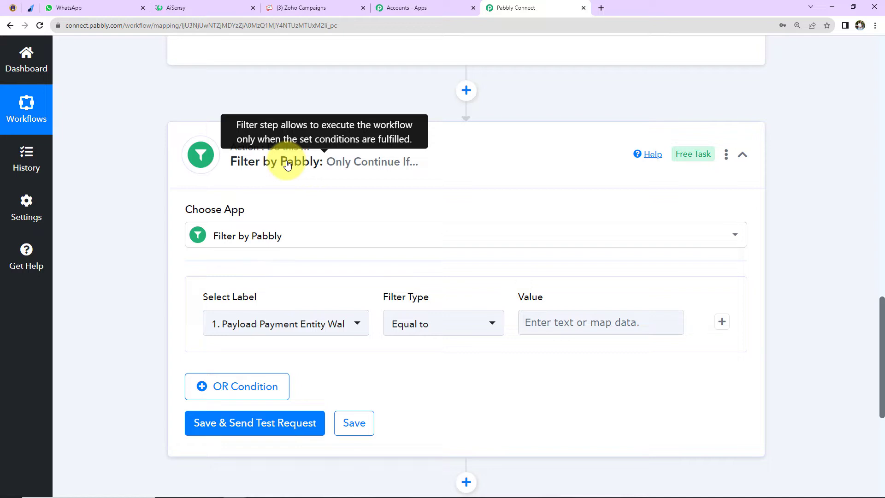
- Set the filter condition's label to Payload Payment Entity Notes Course from the Razorpay Payment Captured data
scroll(288, 235, down, 2)
click(310, 220)
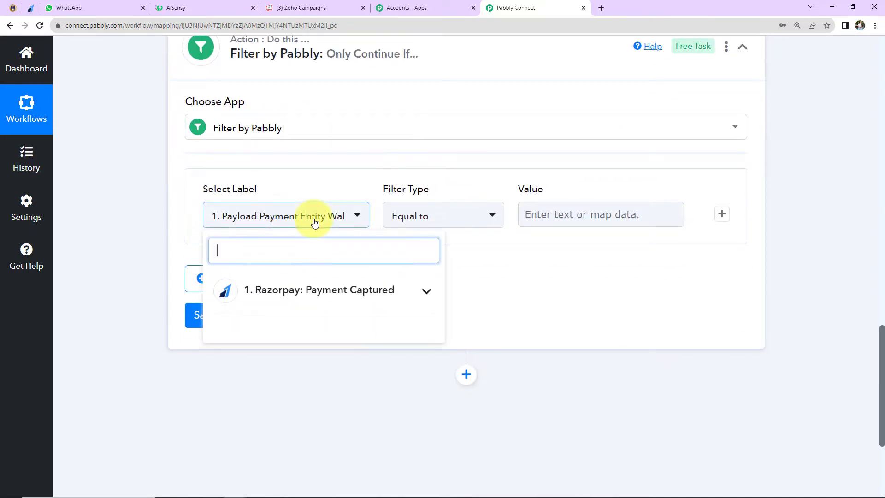
click(306, 295)
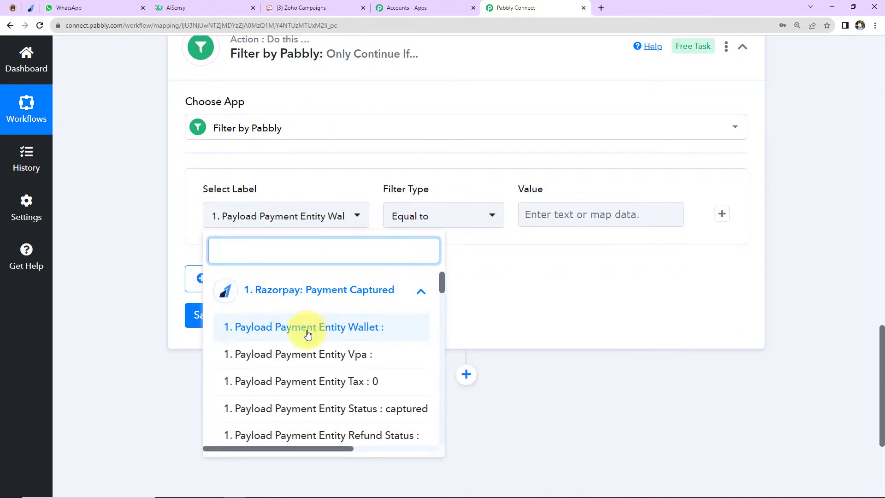
scroll(308, 379, down, 5)
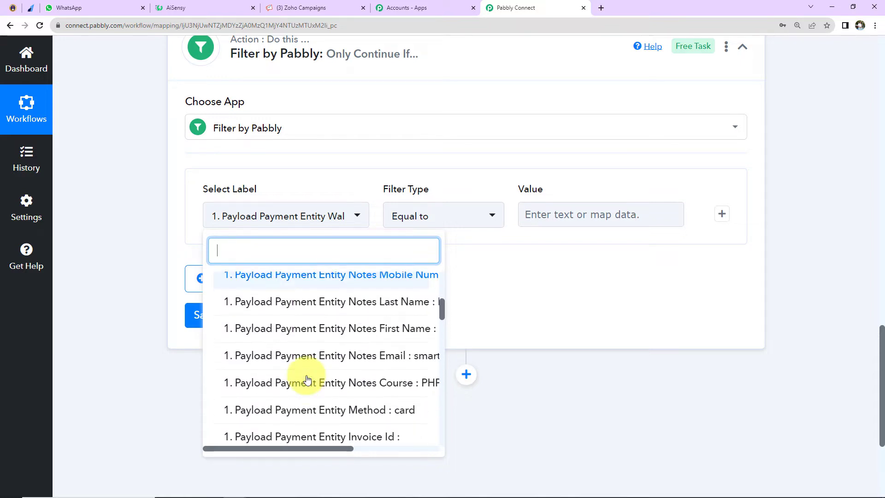
click(308, 382)
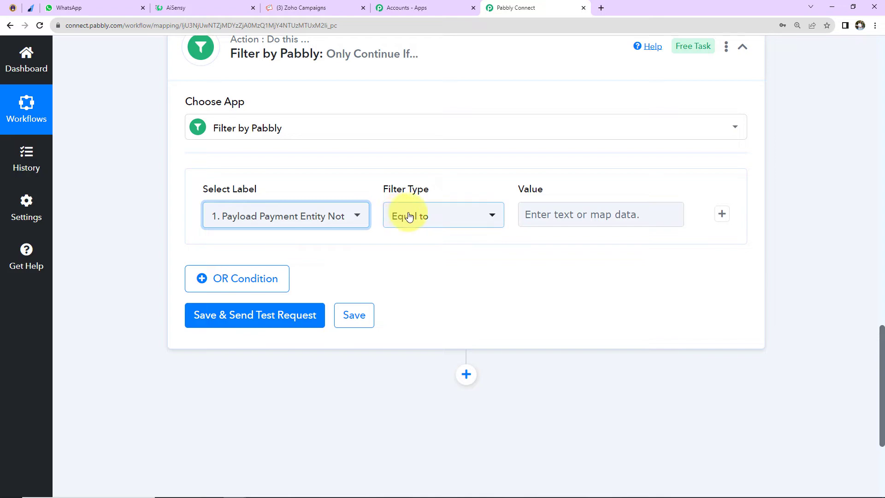
- Copy "PHP Course for Beginners" from the captured response into the filter's value, and save the filter with a test request
scroll(645, 238, up, 9)
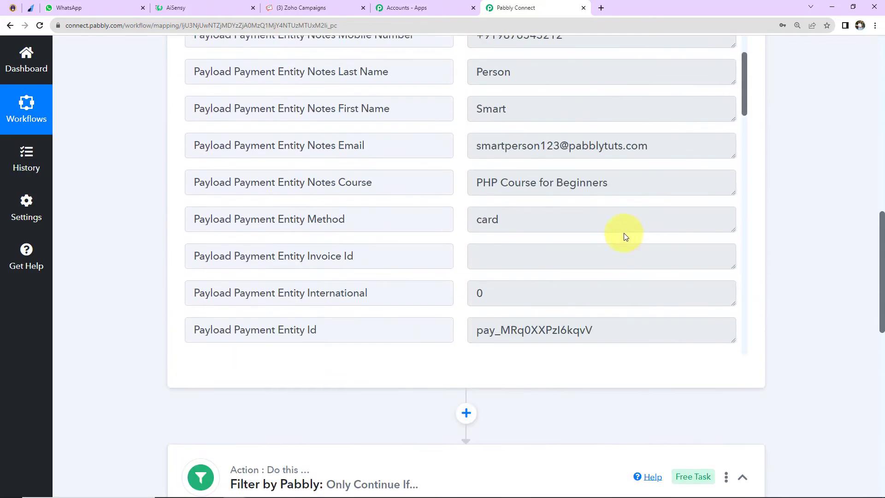
drag(620, 189, 444, 186)
right_click(496, 184)
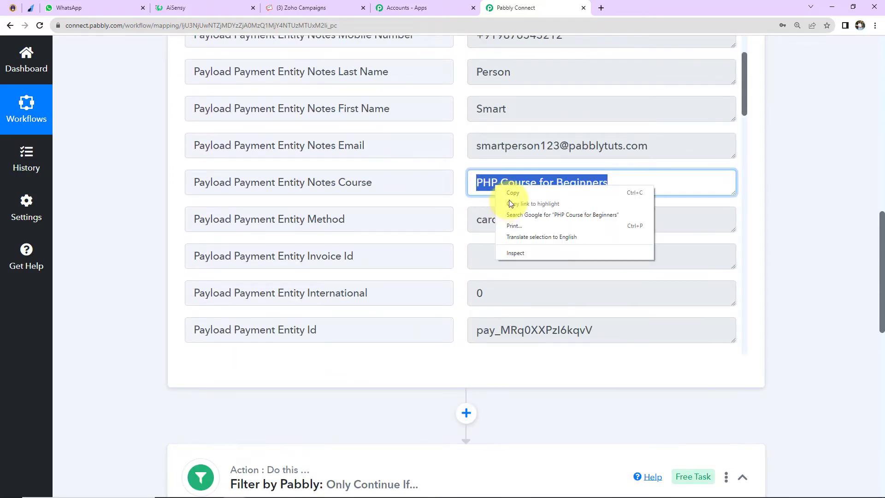
click(513, 194)
scroll(505, 277, down, 5)
scroll(841, 356, down, 5)
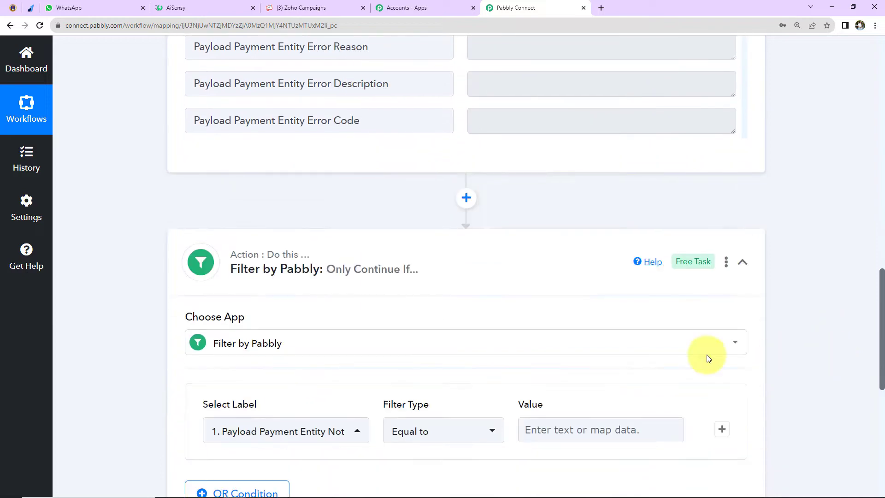
click(580, 427)
key(ctrl+v)
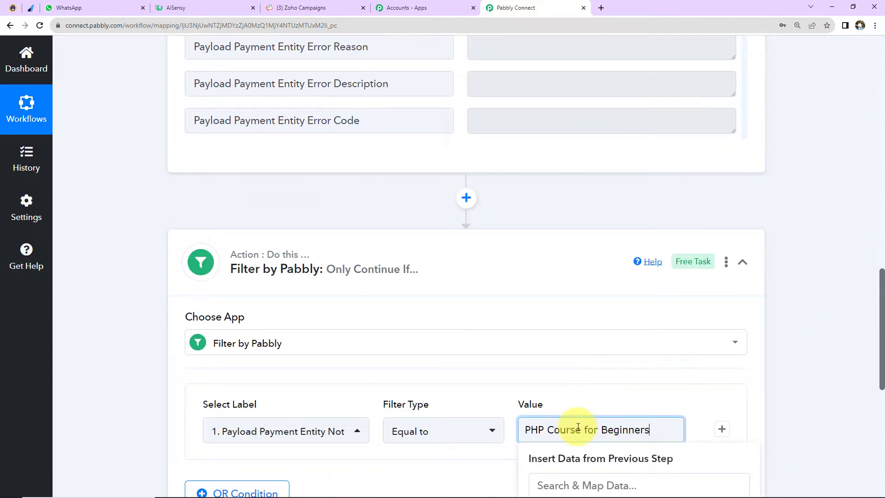
click(826, 350)
scroll(826, 350, down, 5)
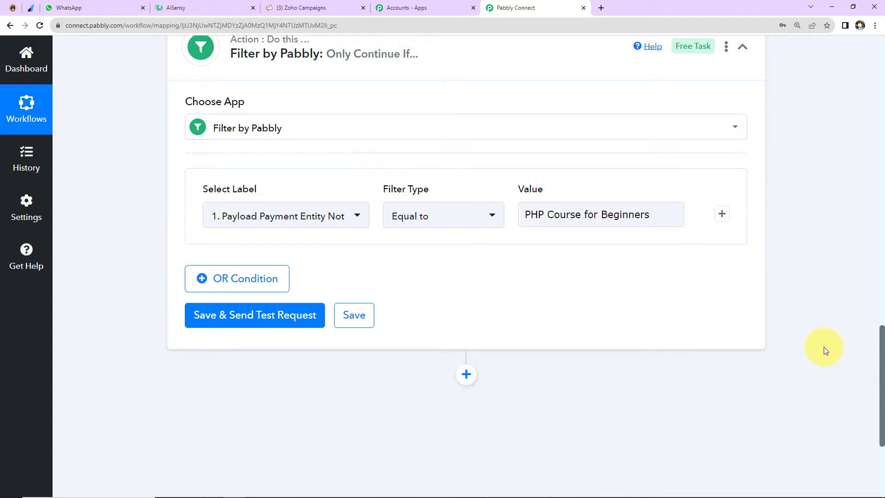
click(262, 315)
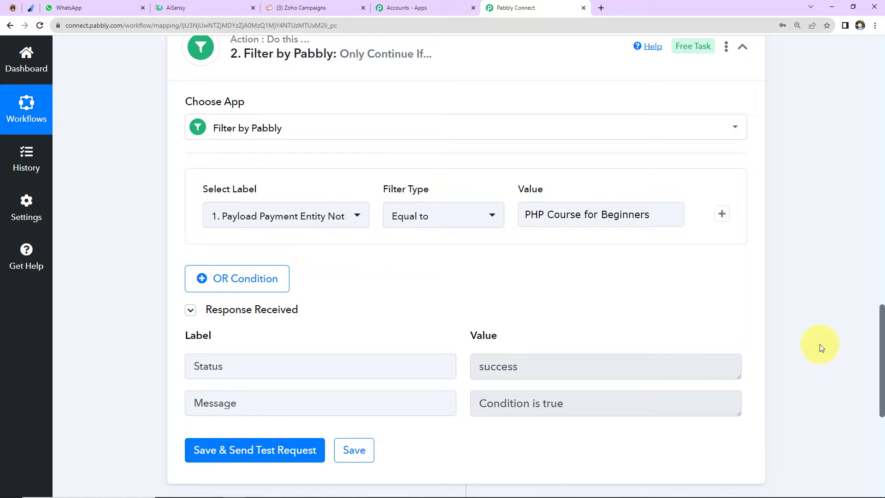
- Add another action after the filter, using Google Sheets with the Add New Row event
scroll(821, 347, down, 2)
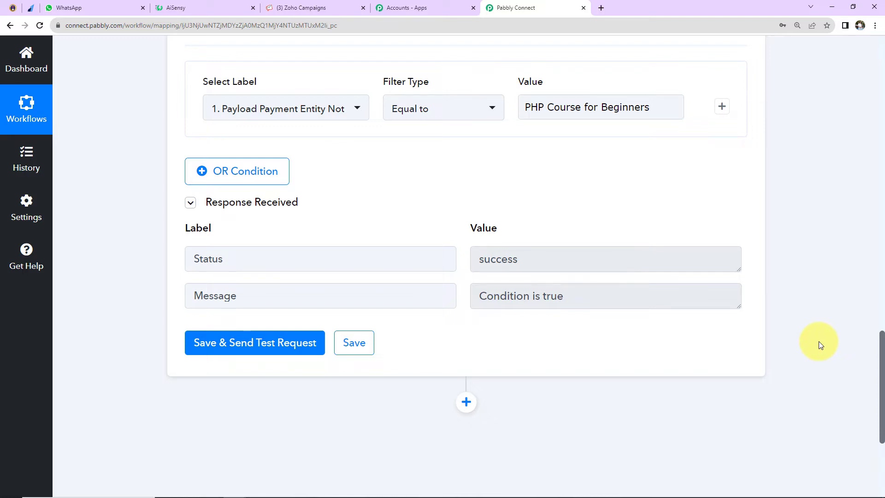
scroll(819, 341, down, 4)
click(469, 187)
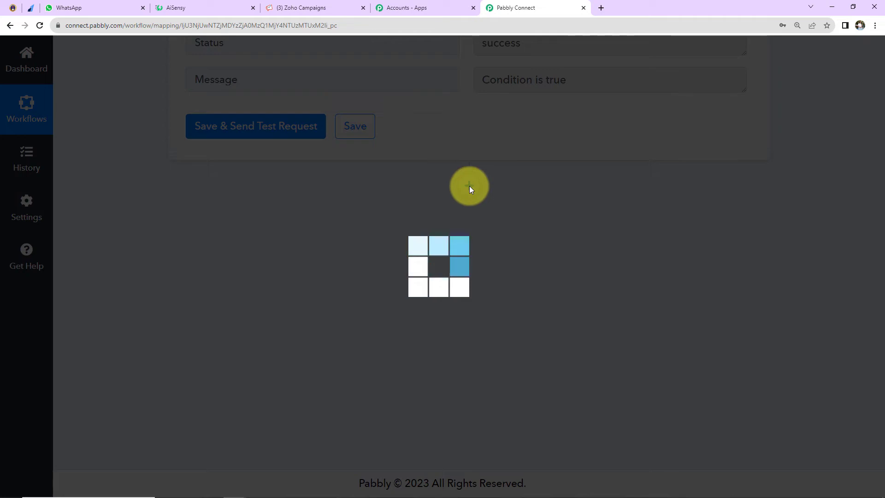
click(298, 336)
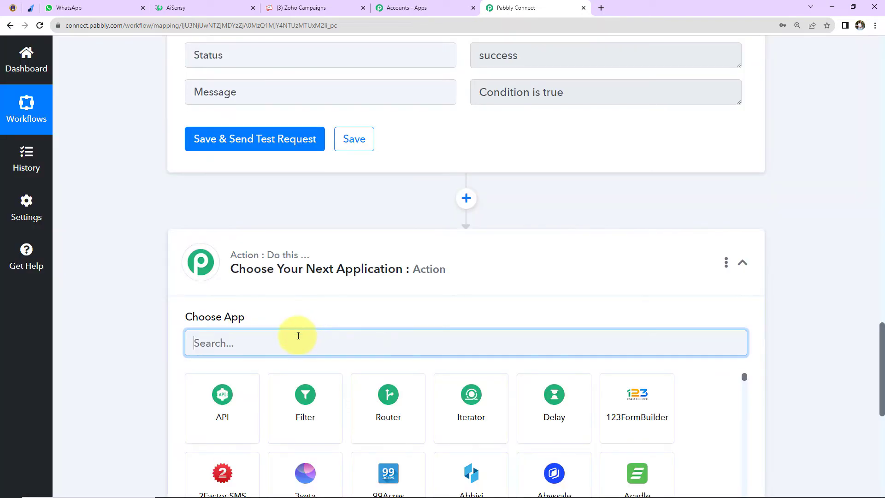
text(google)
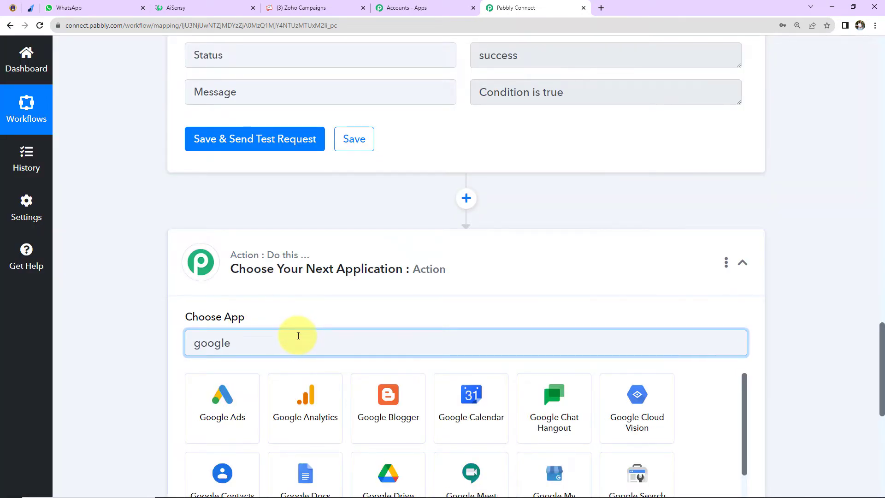
scroll(470, 389, down, 2)
text(s)
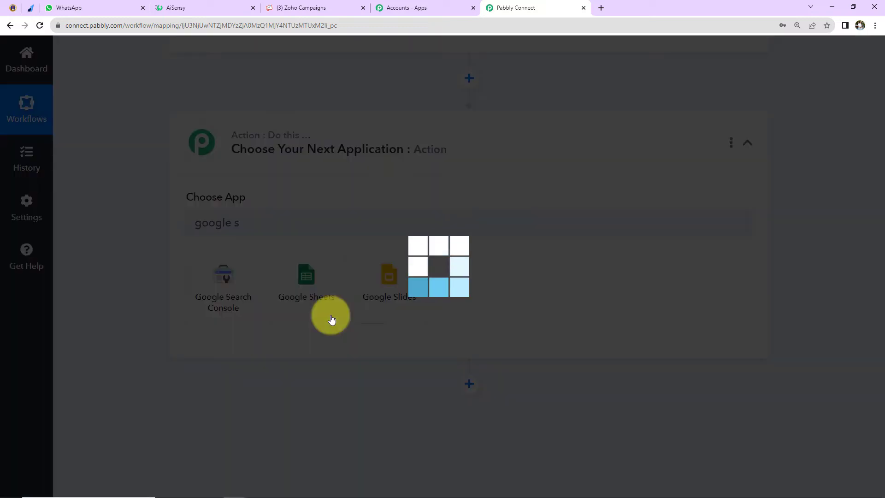
click(332, 319)
click(235, 146)
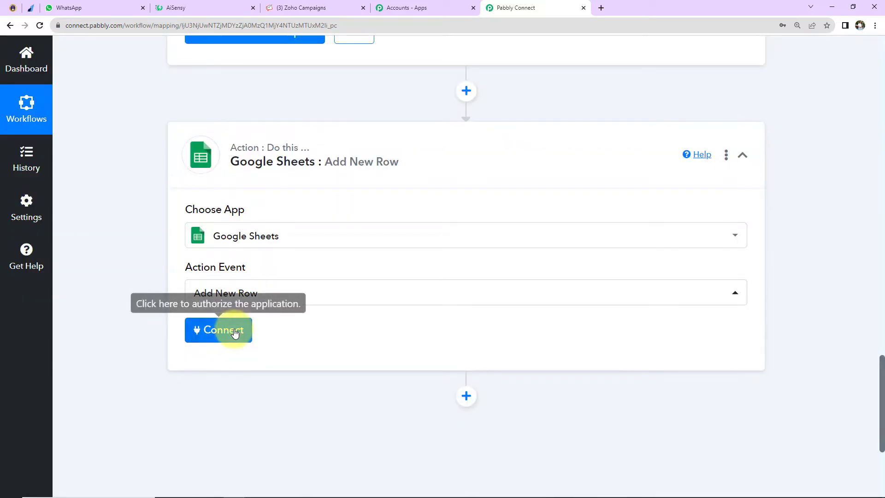
- Connect the Google Sheets action through a new connection, signing in with the Google account and allowing Pabbly Connect Sheets access
click(226, 323)
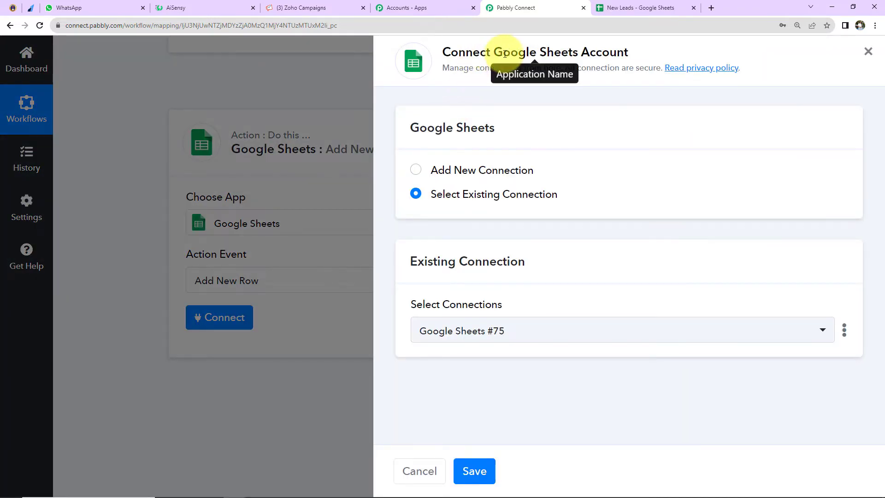
click(417, 170)
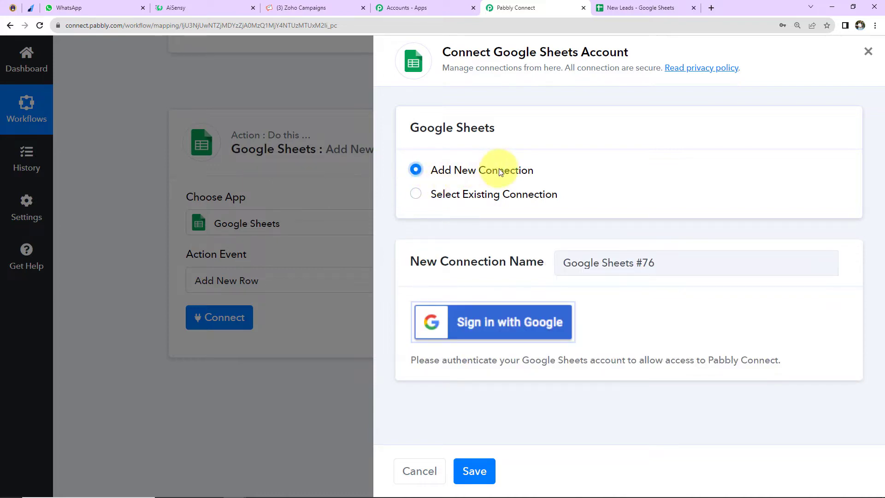
click(514, 319)
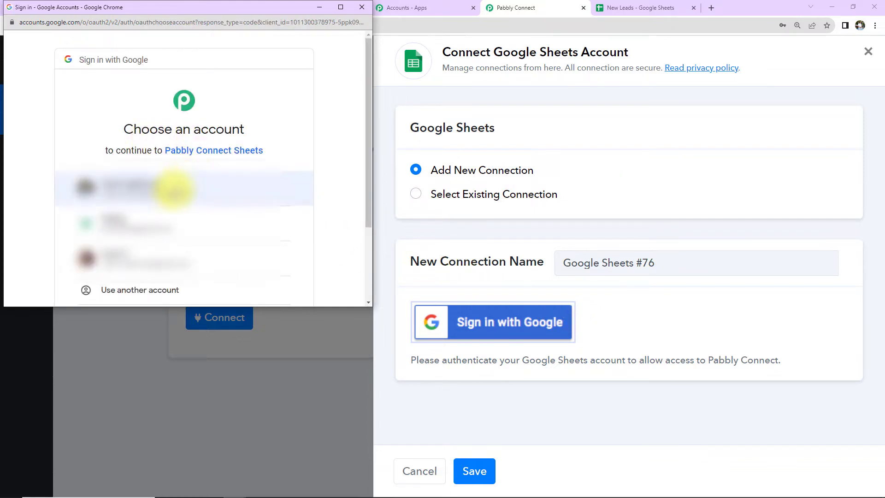
click(174, 188)
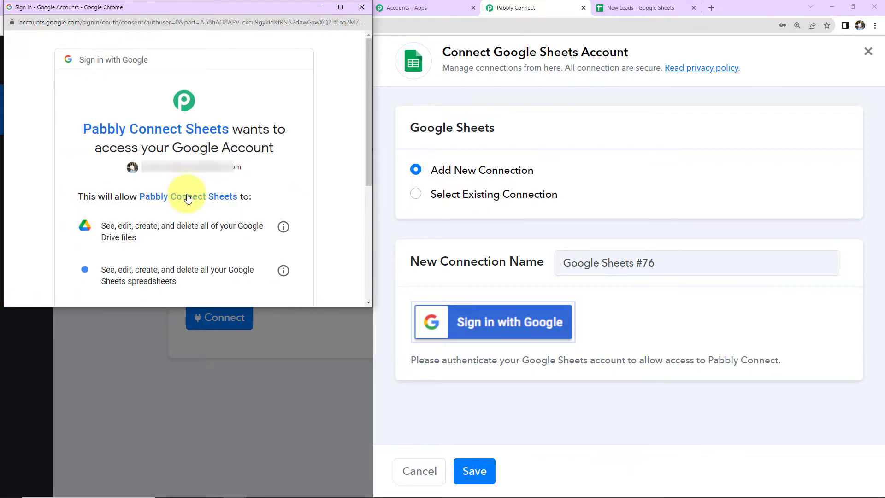
scroll(188, 198, down, 4)
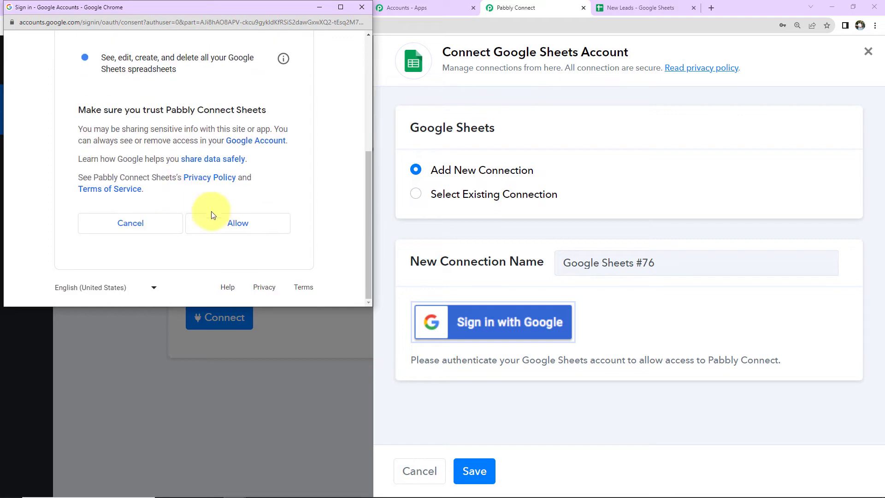
click(234, 222)
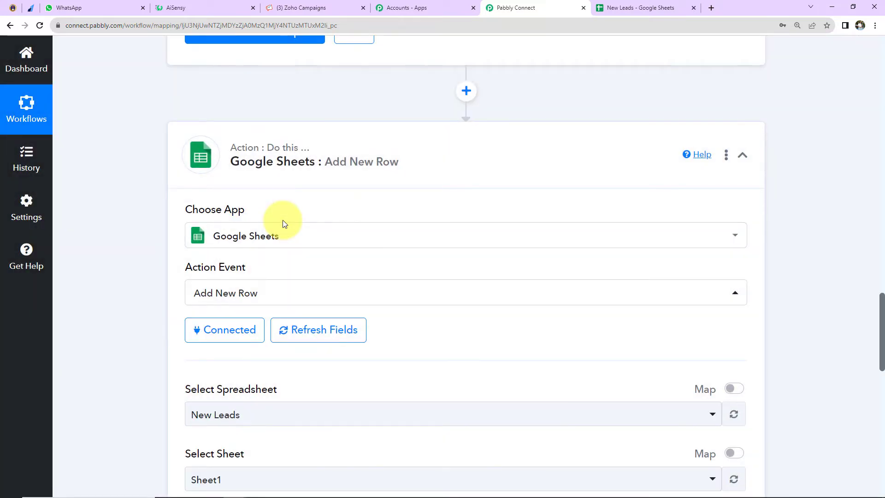
- Check the column headers in the New Leads spreadsheet, and use New Leads with Sheet1 as the new row's destination
scroll(418, 228, down, 5)
scroll(418, 228, down, 2)
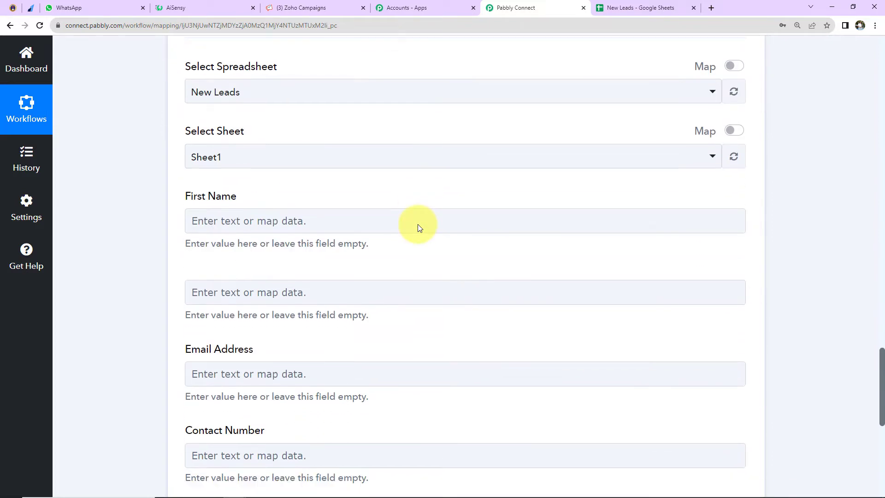
click(265, 448)
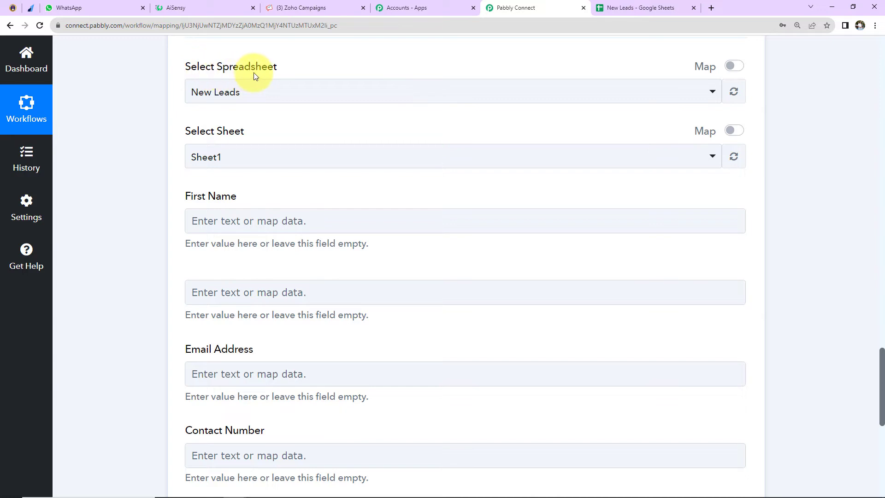
click(641, 8)
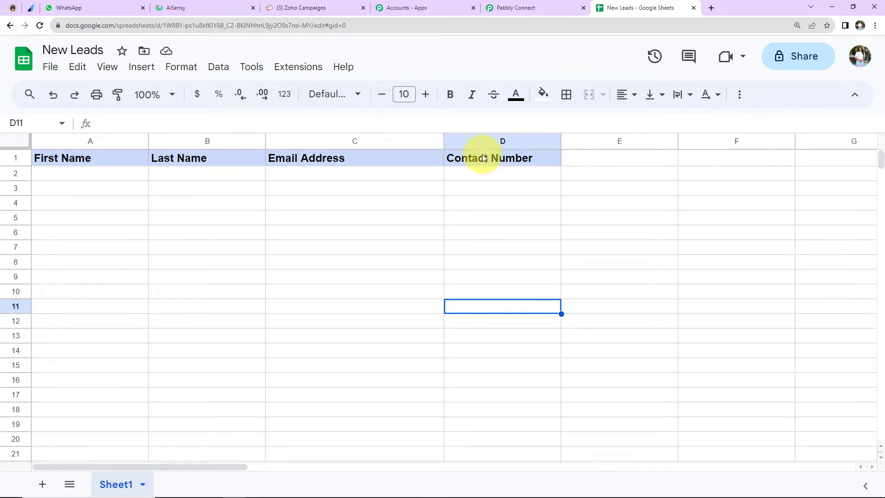
click(506, 14)
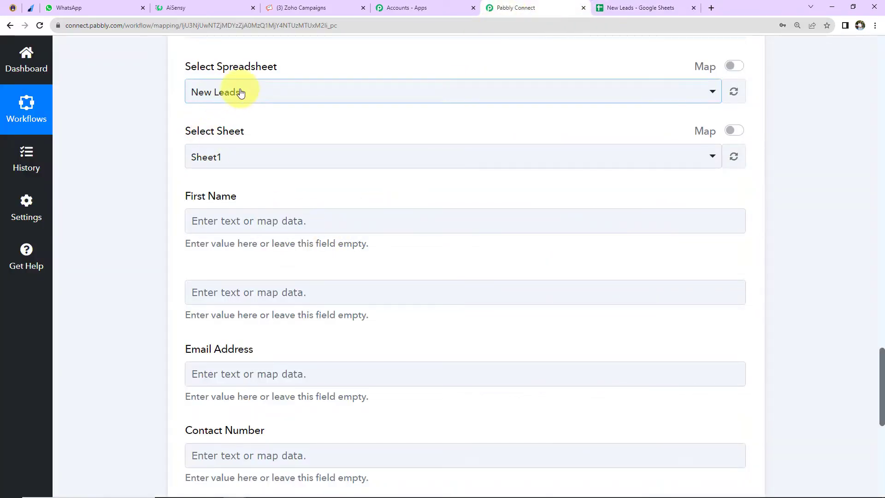
click(224, 93)
click(216, 162)
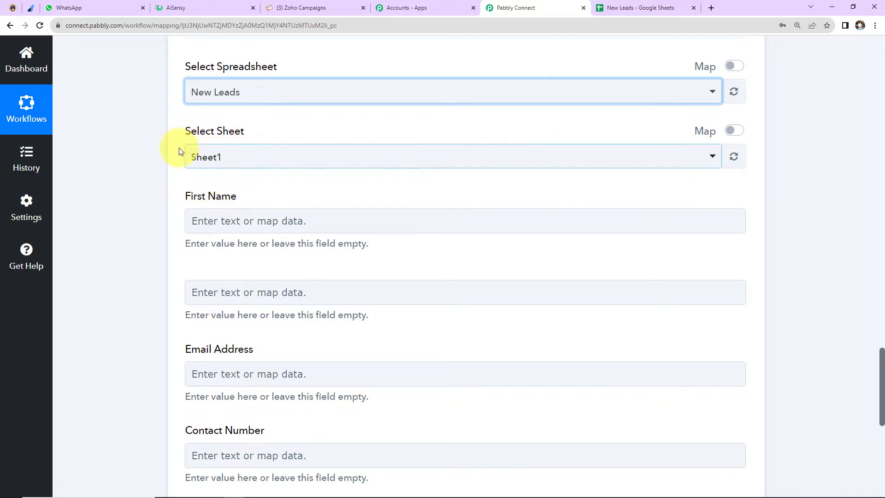
scroll(239, 178, down, 3)
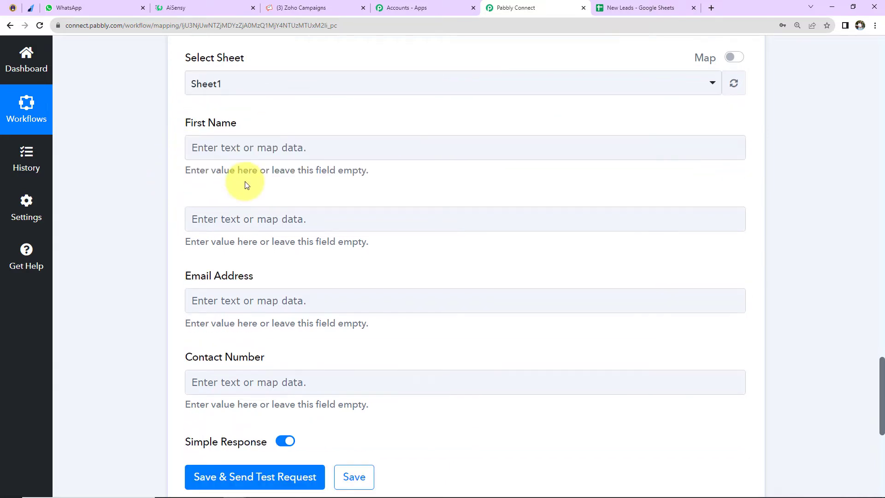
click(242, 118)
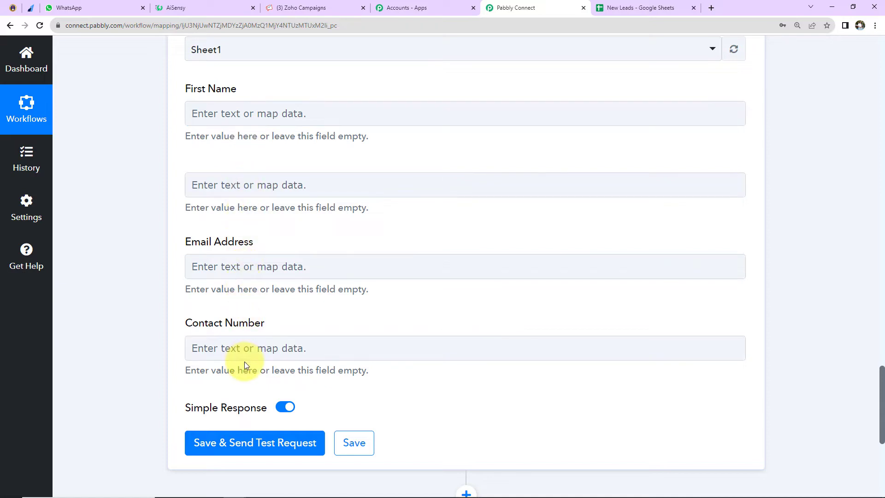
- Map the First Name field to Payload Payment Entity Notes First Name from the Razorpay Payment Captured data
click(216, 109)
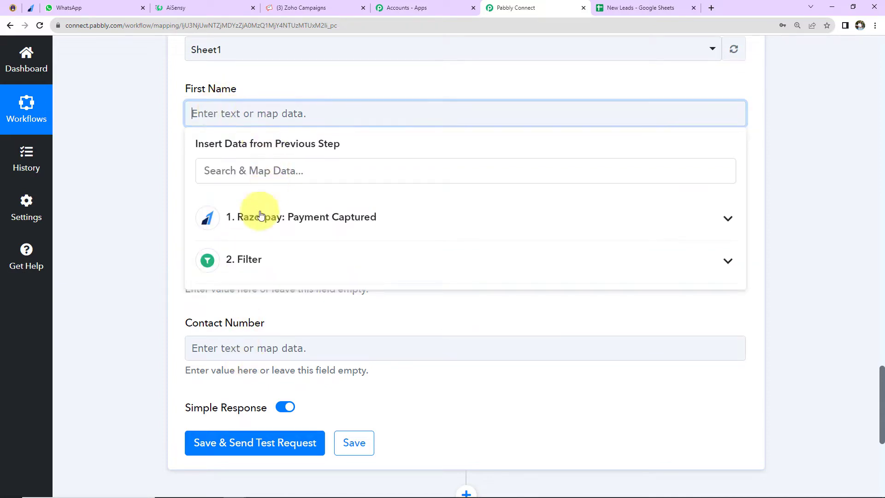
click(249, 232)
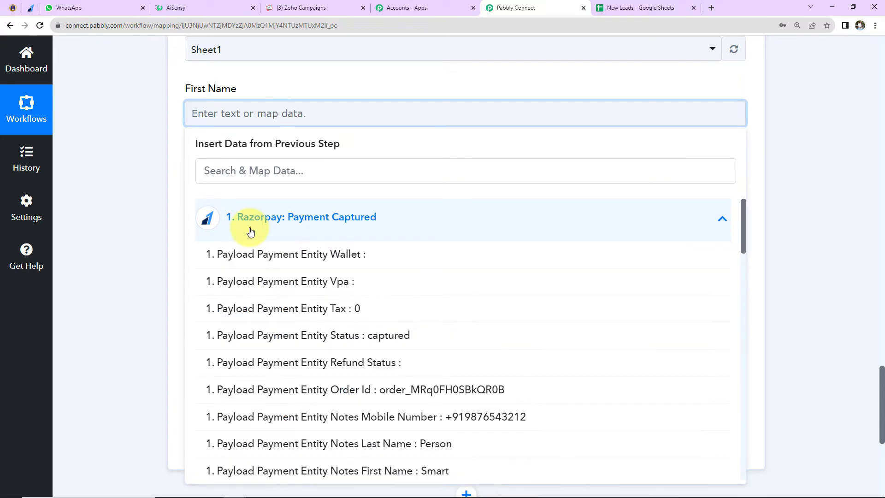
scroll(285, 323, down, 2)
click(286, 364)
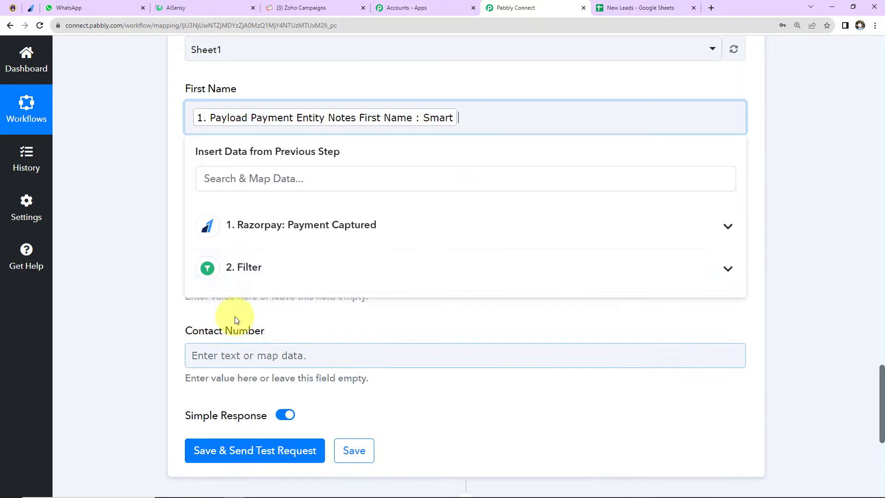
click(205, 192)
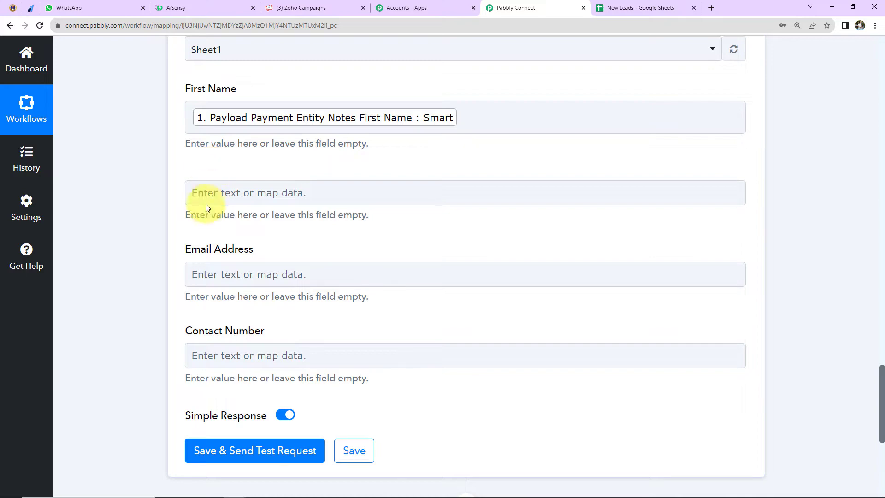
- Map the unlabelled field below First Name to Payload Payment Entity Notes Last Name from the Razorpay data
click(202, 193)
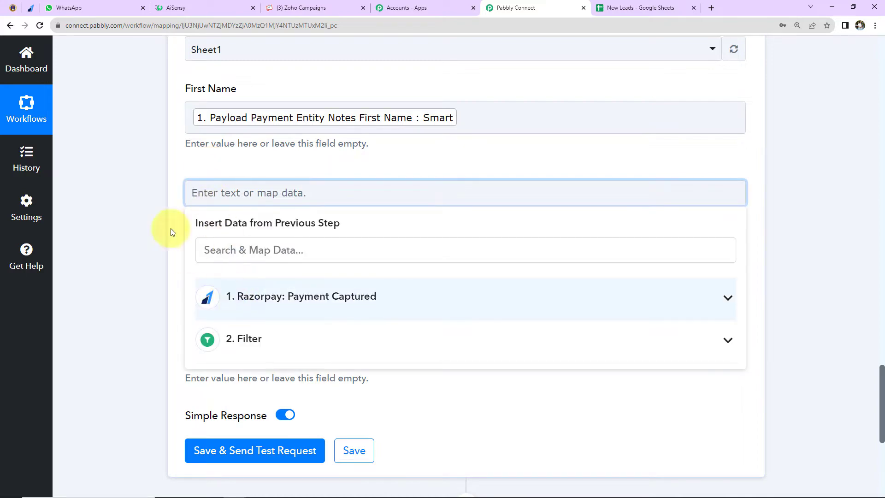
scroll(212, 221, down, 2)
click(257, 206)
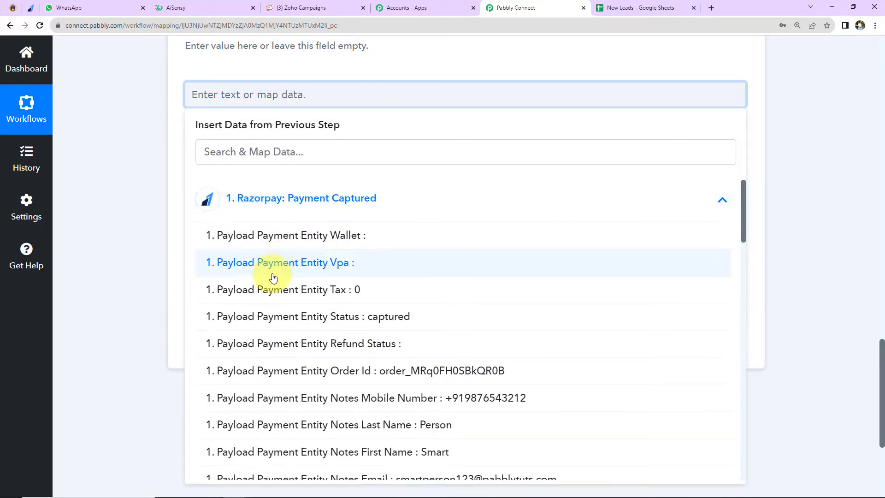
scroll(286, 296, down, 3)
click(298, 314)
click(143, 190)
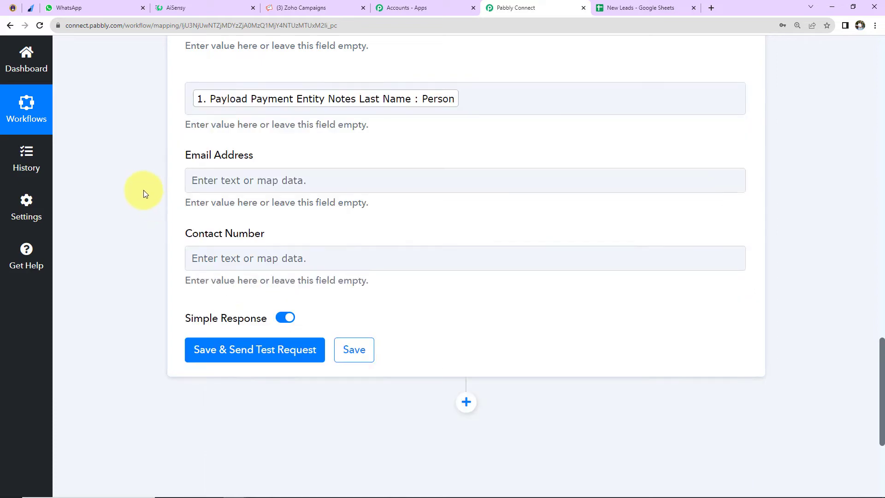
- Map the Email Address field to Payload Payment Entity Notes Email from the Razorpay data
click(236, 181)
click(272, 282)
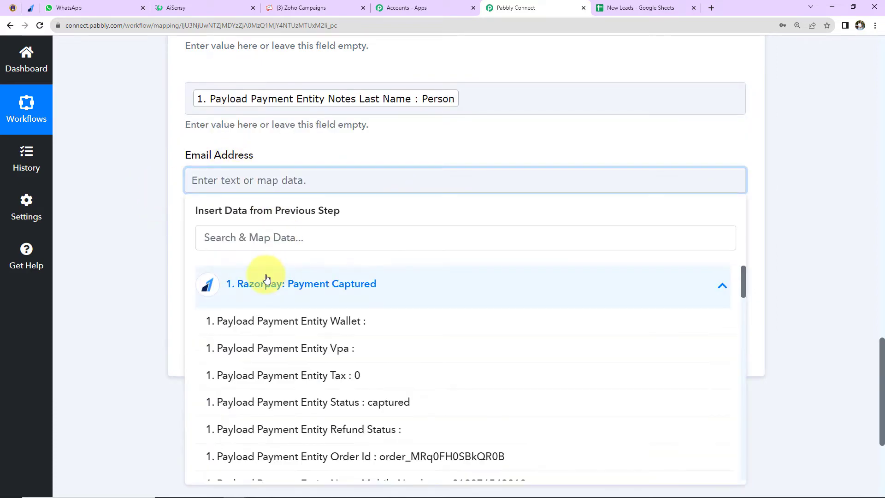
scroll(300, 341, down, 3)
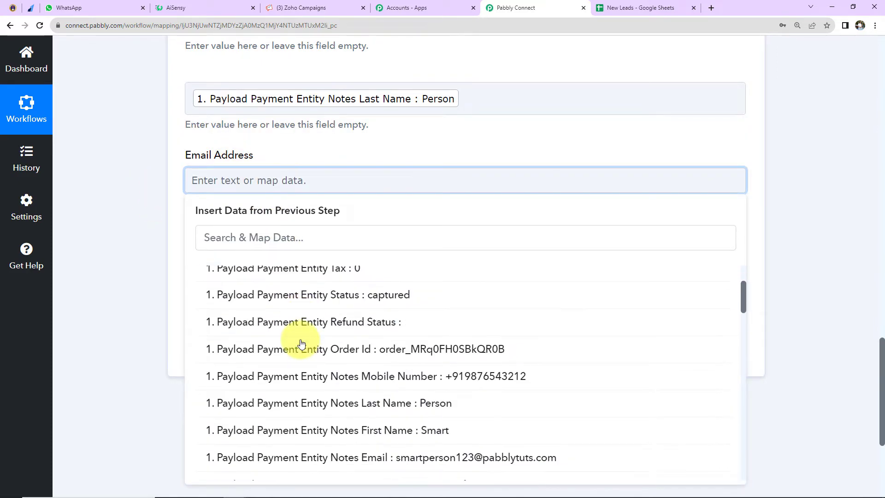
click(320, 459)
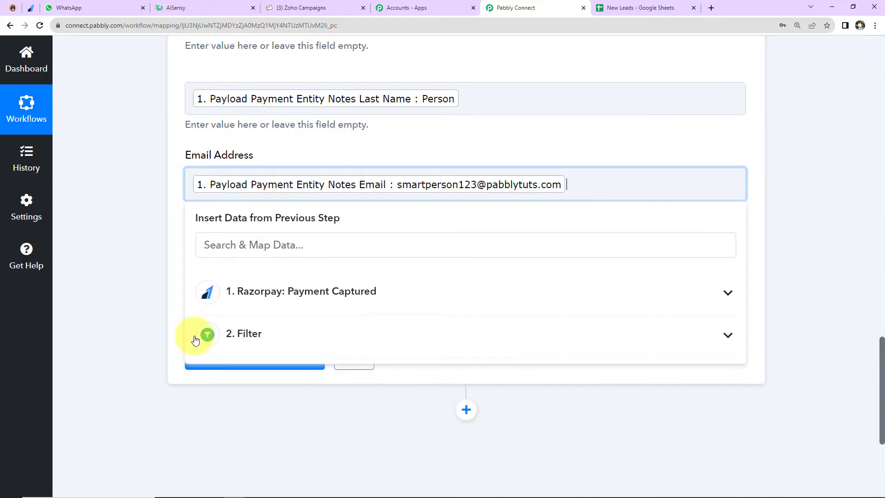
click(150, 283)
- Map the Contact Number field to Payload Payment Entity Notes Mobile Number from the Razorpay data
scroll(150, 282, down, 2)
click(232, 162)
click(248, 261)
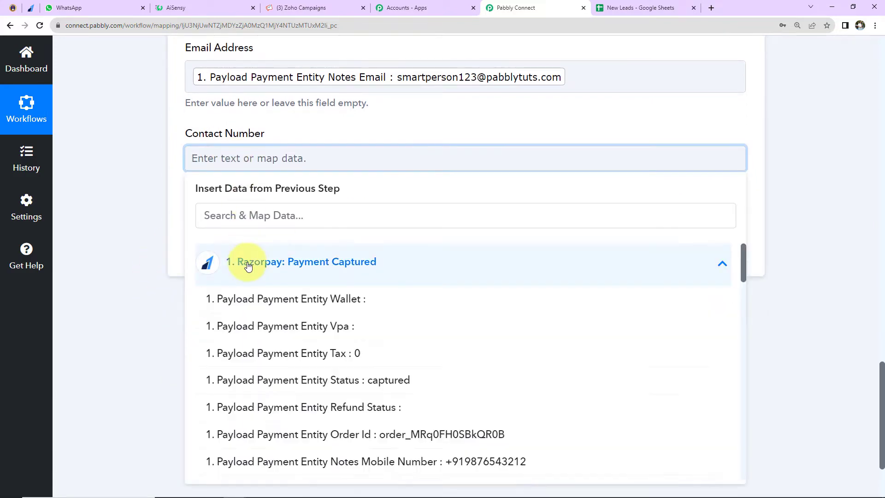
scroll(416, 356, down, 2)
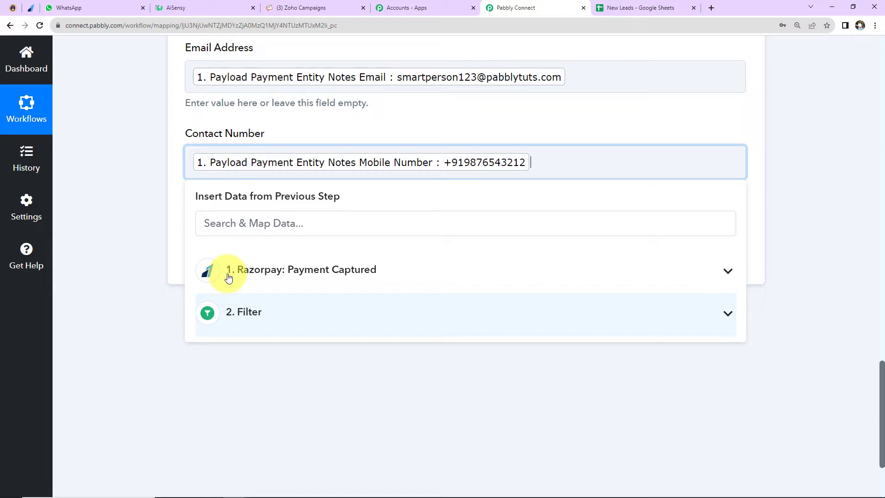
click(140, 234)
- Save the Google Sheets action with a test request, and check the New Leads sheet for the added row
scroll(140, 233, up, 2)
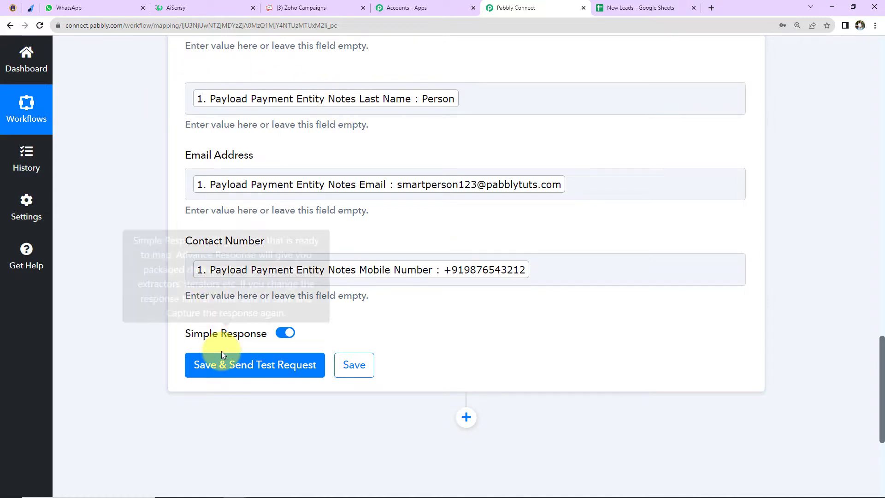
click(231, 365)
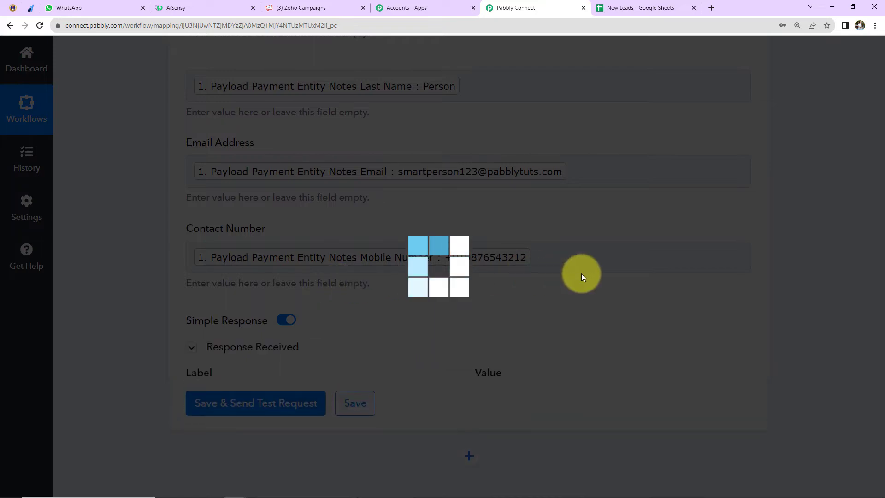
scroll(583, 222, down, 5)
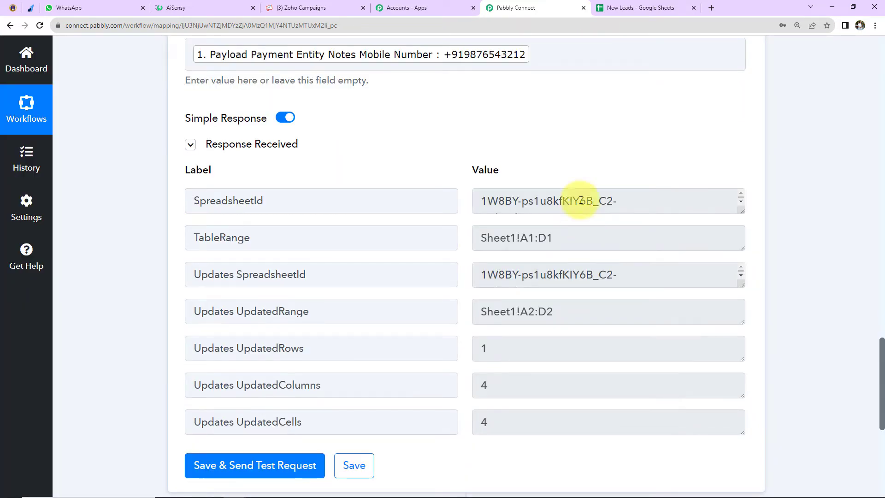
click(623, 9)
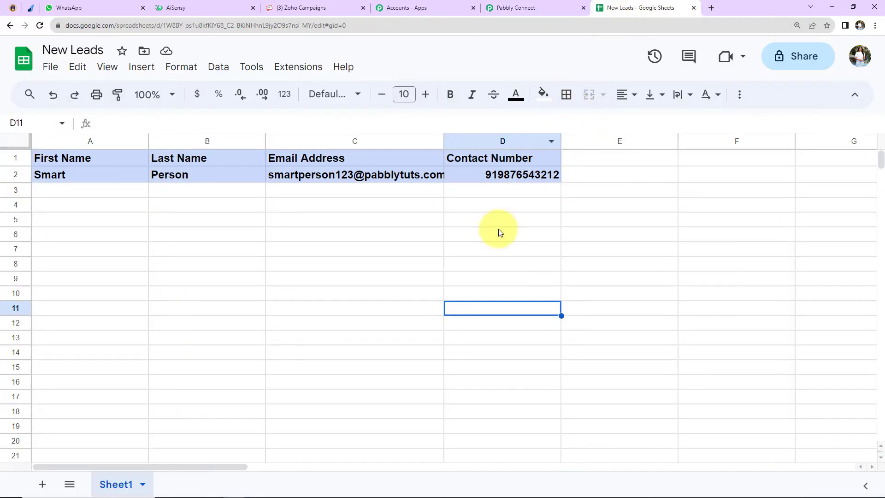
click(435, 264)
- Remove the background fill from row 2 of the New Leads sheet
click(19, 177)
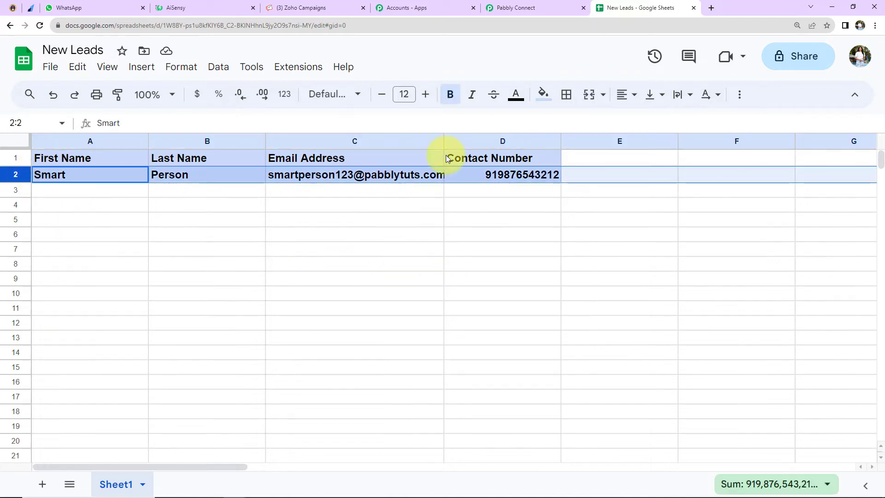
click(543, 94)
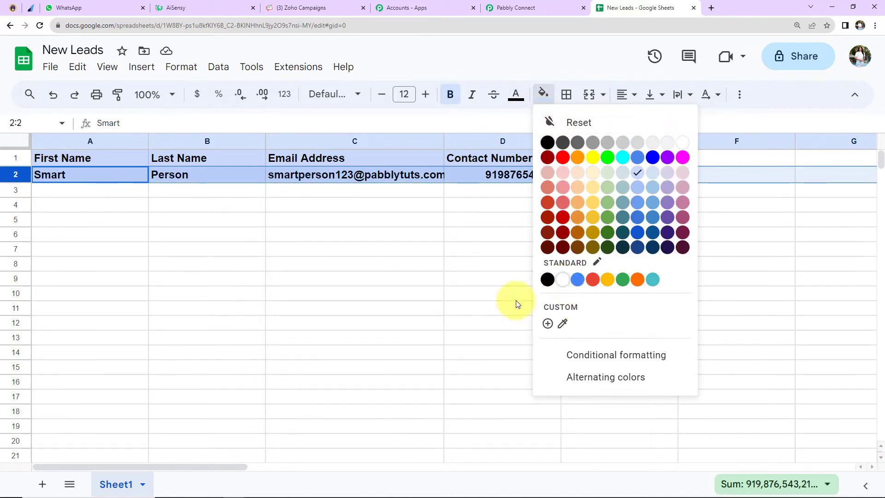
click(468, 312)
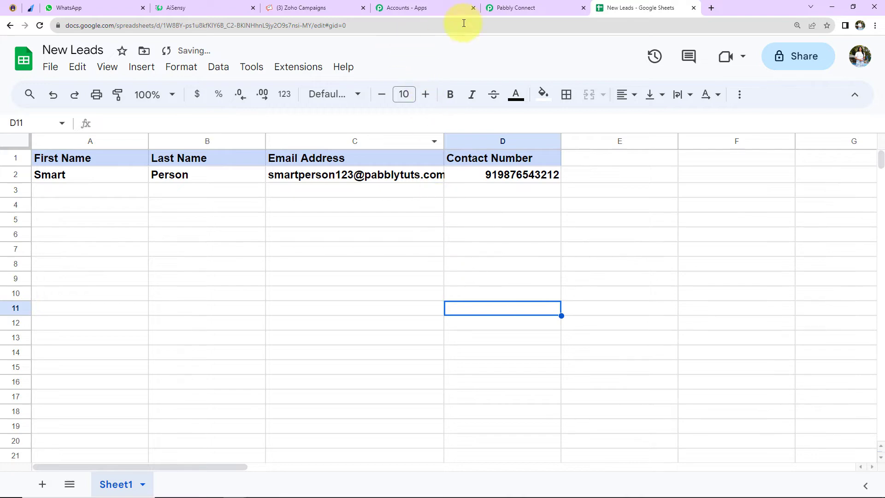
- Back in Pabbly Connect, add a Zoho Campaigns action after the Google Sheets step with the Add/Update Subscriber event
click(513, 9)
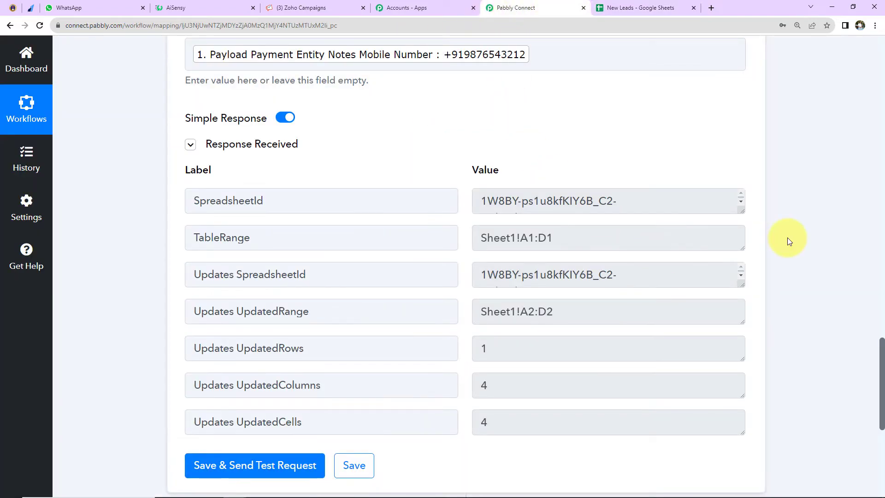
scroll(788, 240, down, 7)
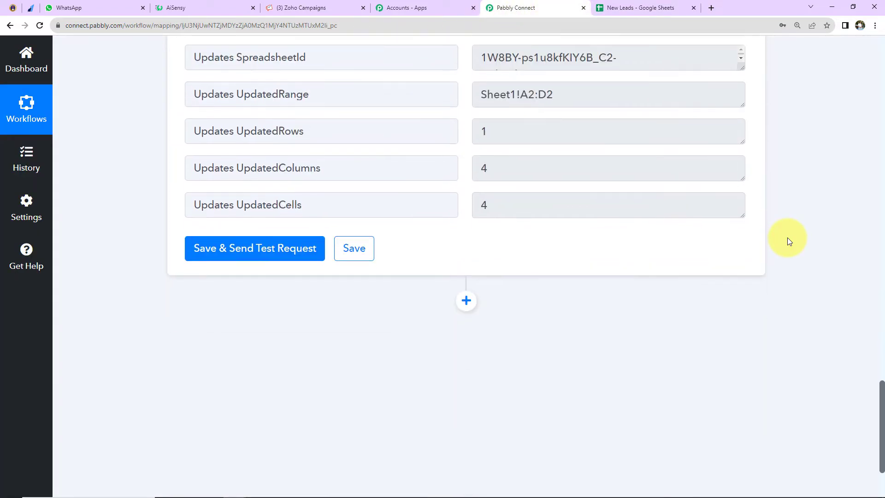
click(466, 186)
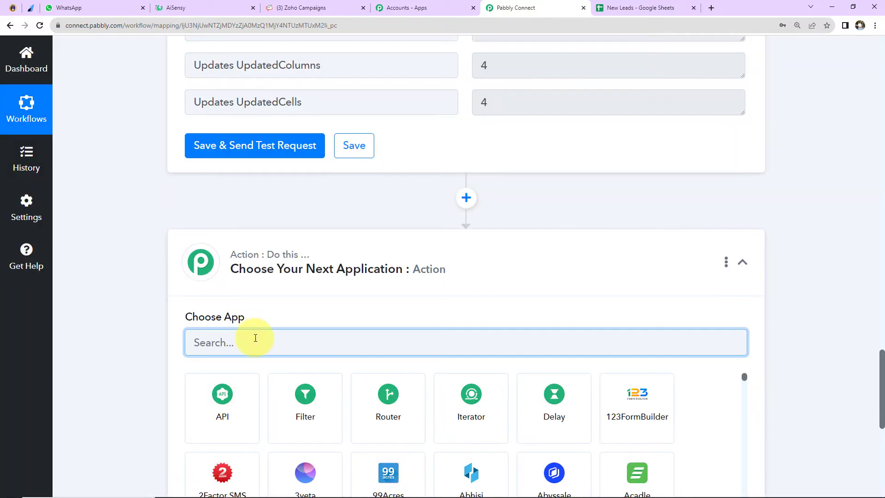
text(zoho ca)
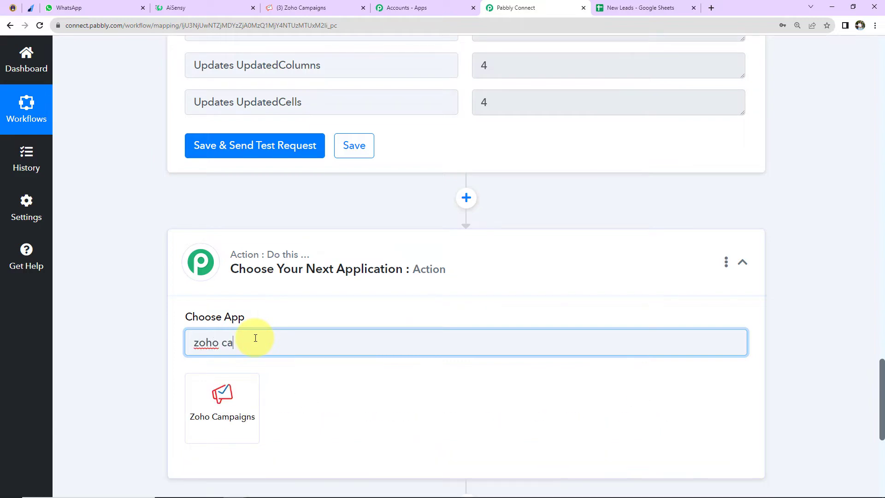
click(210, 427)
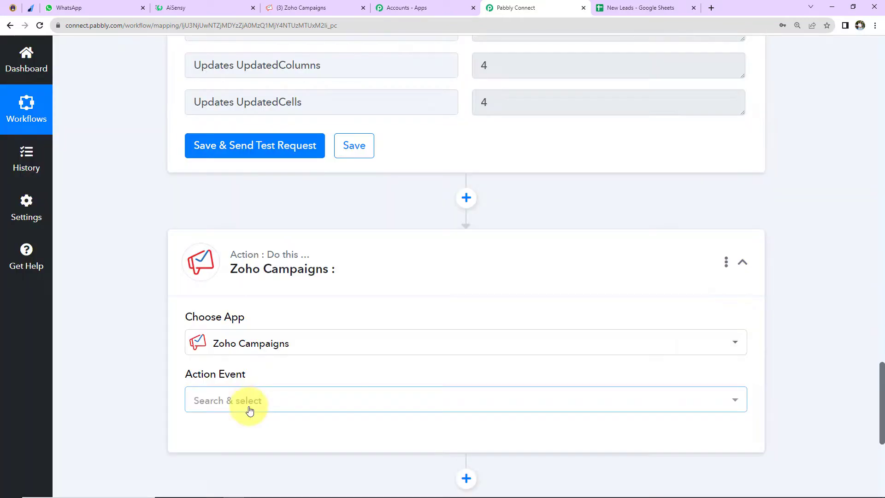
click(250, 405)
click(242, 144)
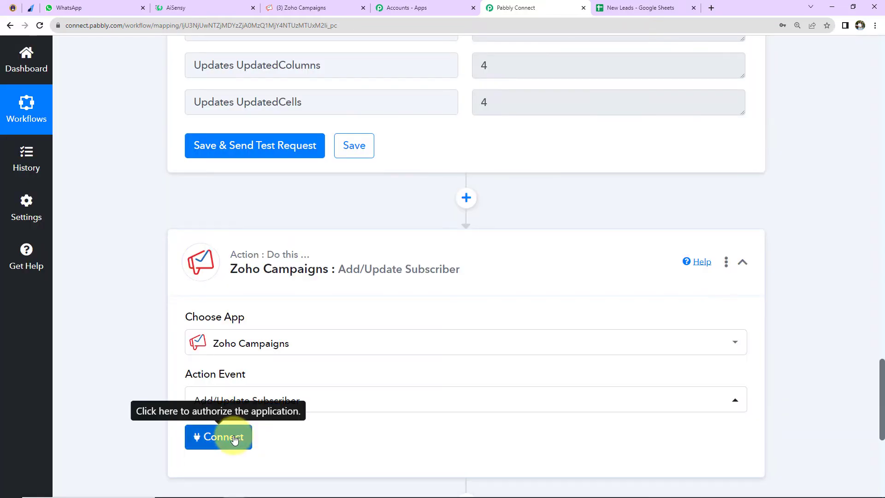
- Start a new Zoho Campaigns connection, and check the account's domain in the Zoho Campaigns web address
click(232, 434)
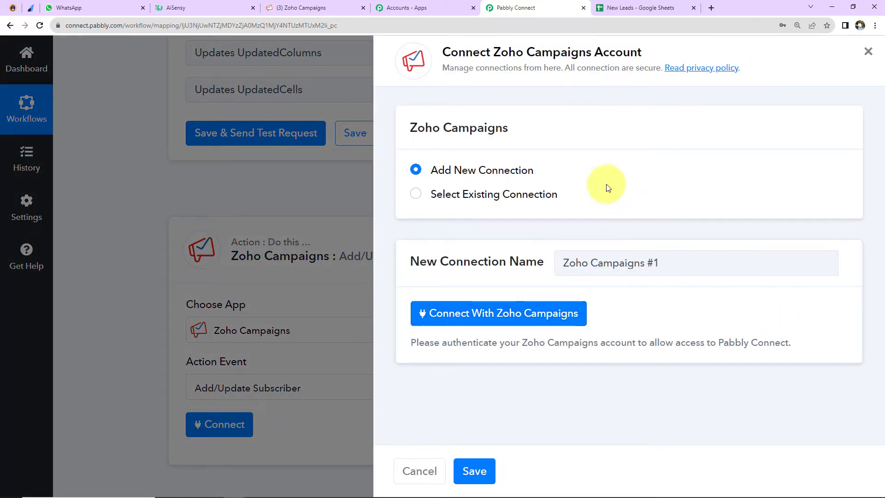
drag(493, 51, 658, 55)
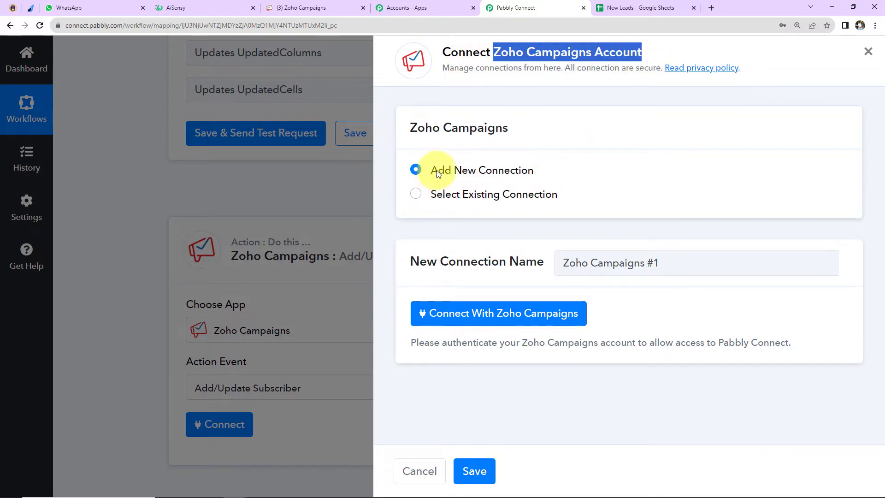
click(493, 314)
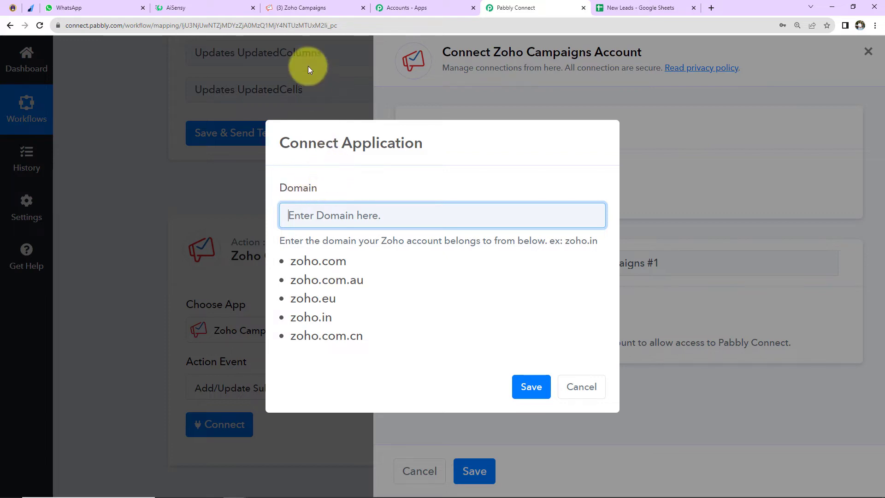
click(318, 9)
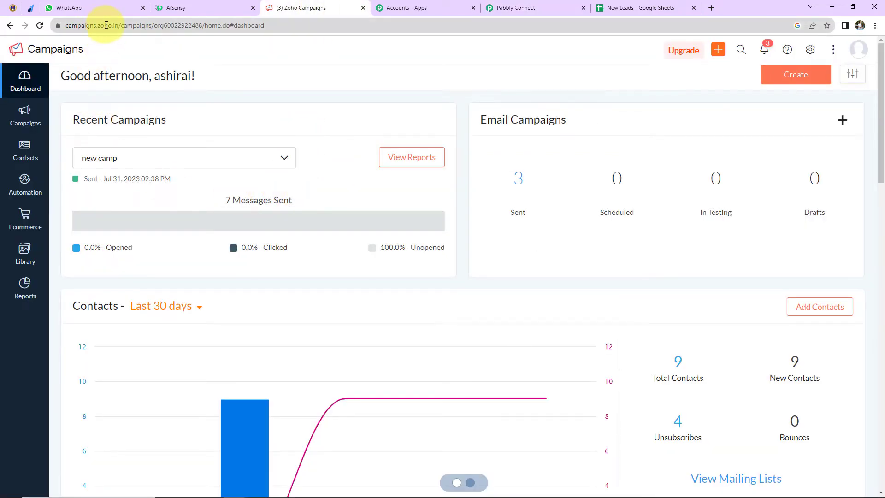
drag(133, 26, 111, 34)
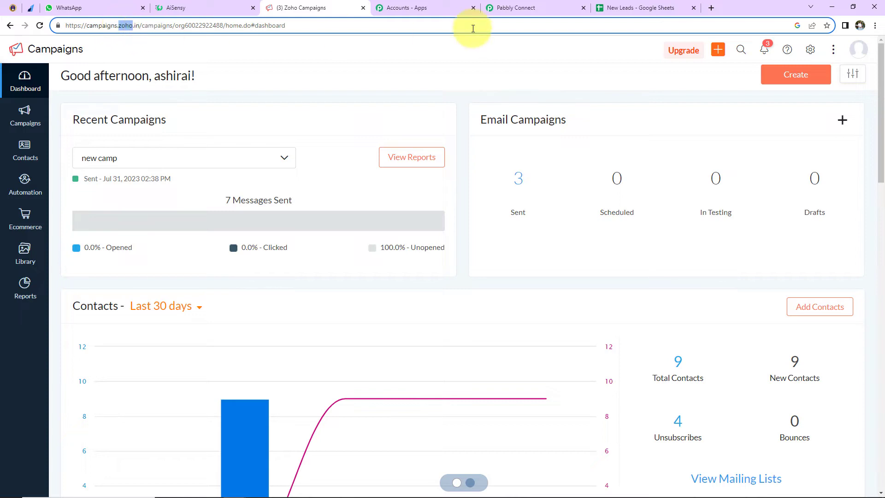
- Set the connection's domain to zoho.in and authorize Pabbly Connect to access the Zoho Campaigns account
click(516, 8)
drag(331, 317, 302, 316)
right_click(301, 316)
click(316, 322)
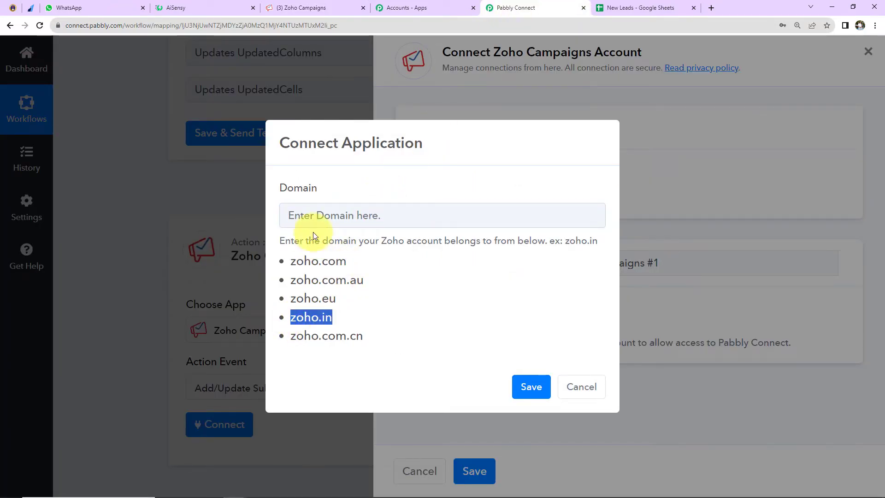
click(313, 217)
key(ctrl+v)
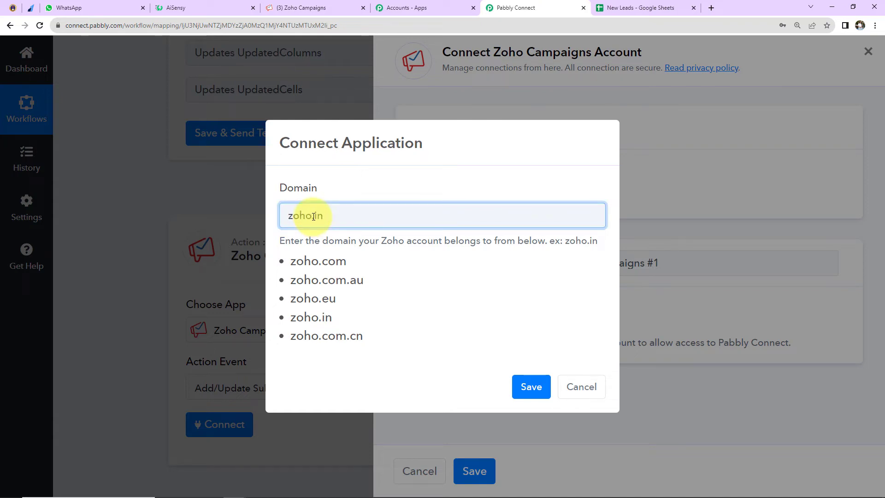
click(529, 393)
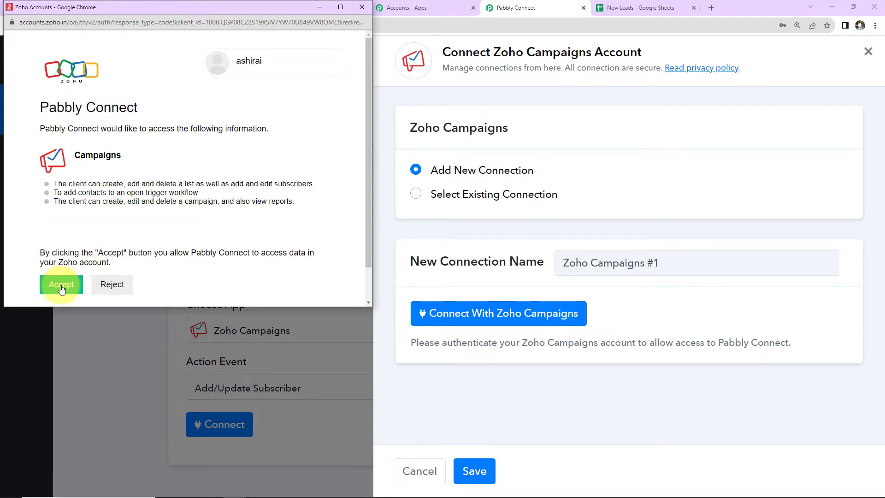
click(61, 285)
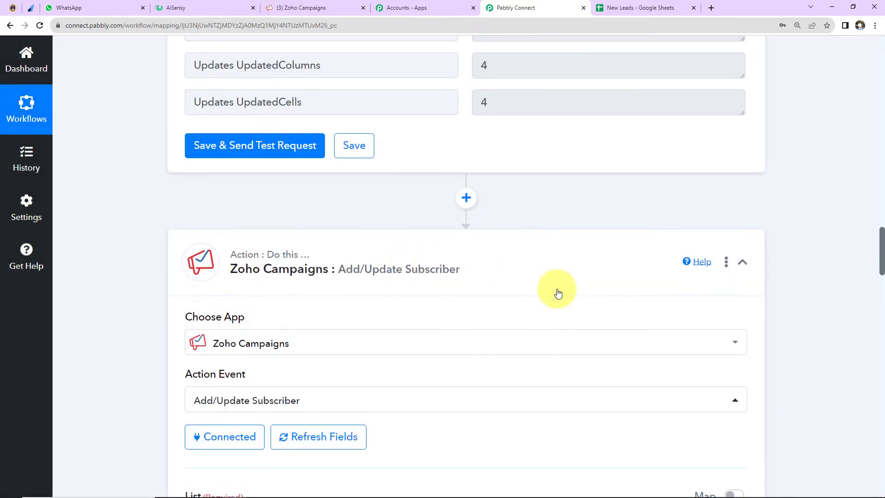
- In Zoho Campaigns, create a mailing list named New Leads
scroll(558, 292, down, 10)
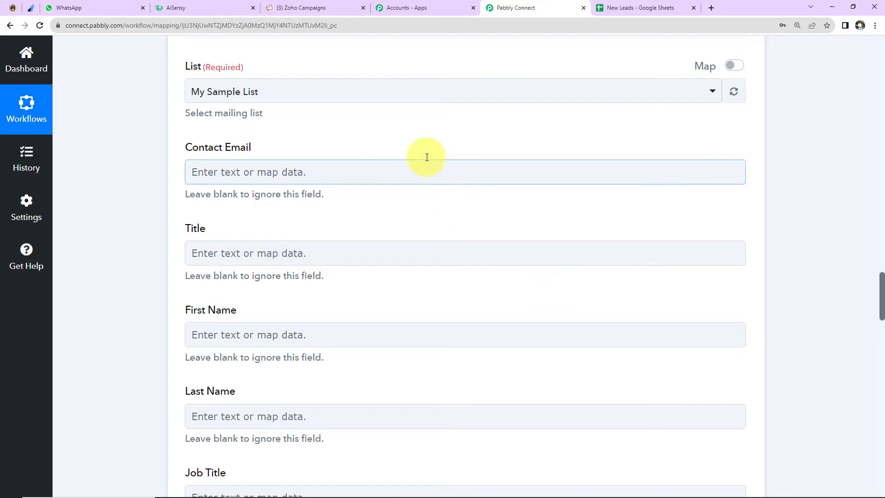
click(419, 413)
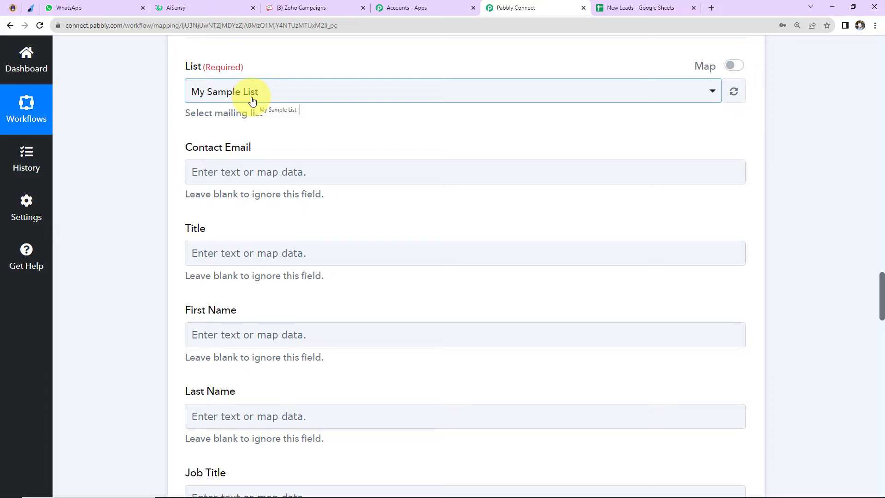
click(305, 9)
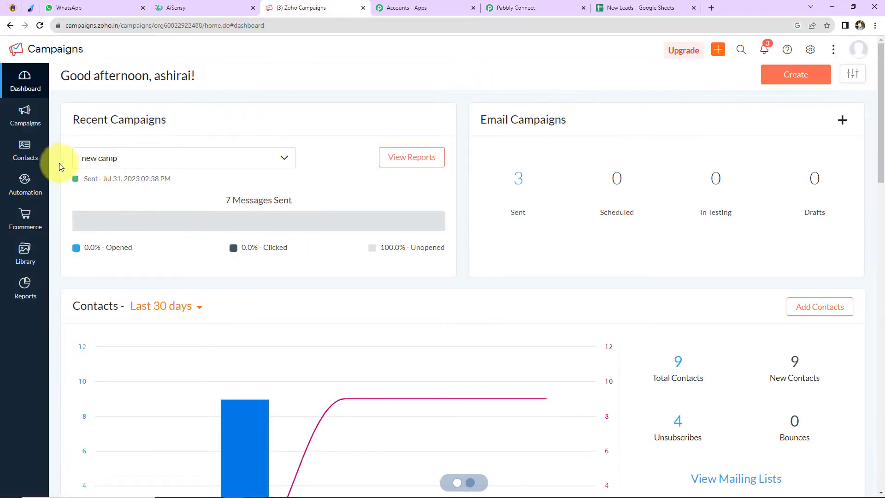
mouse_move(26, 152)
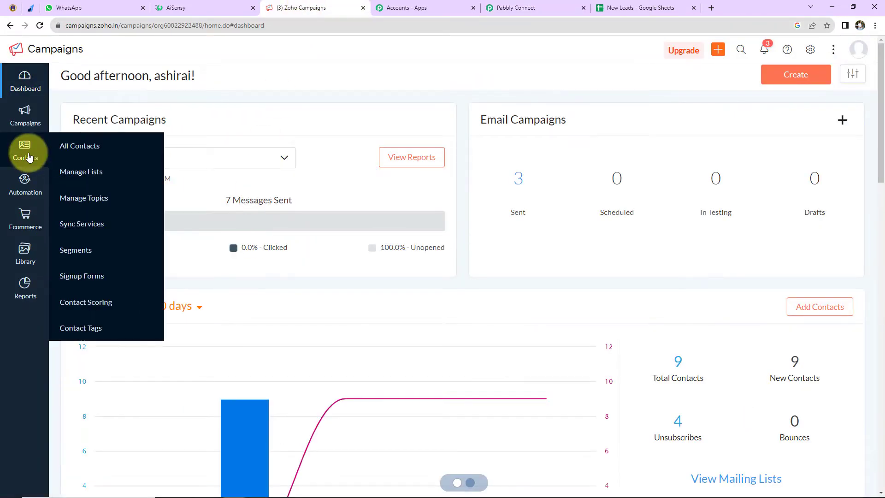
click(91, 174)
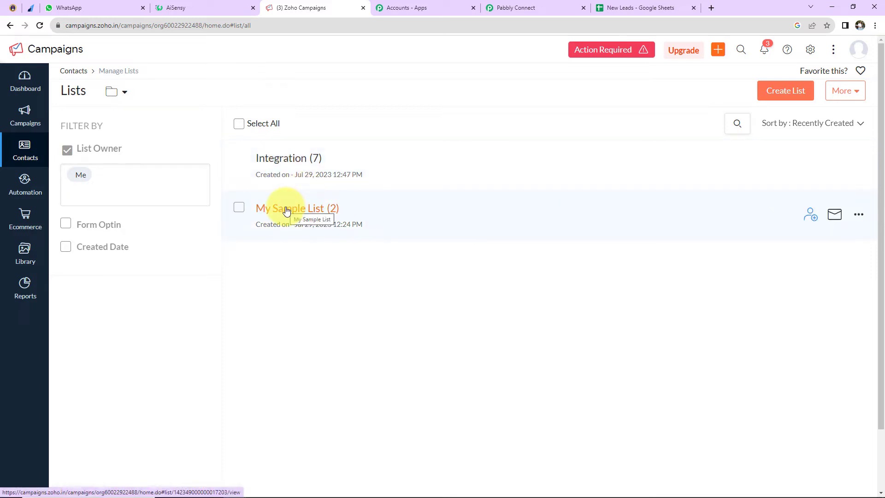
click(784, 91)
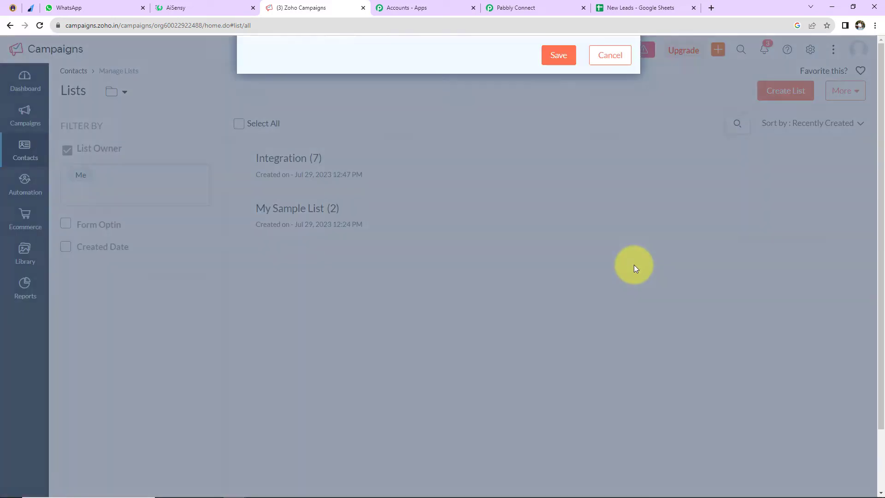
text(New )
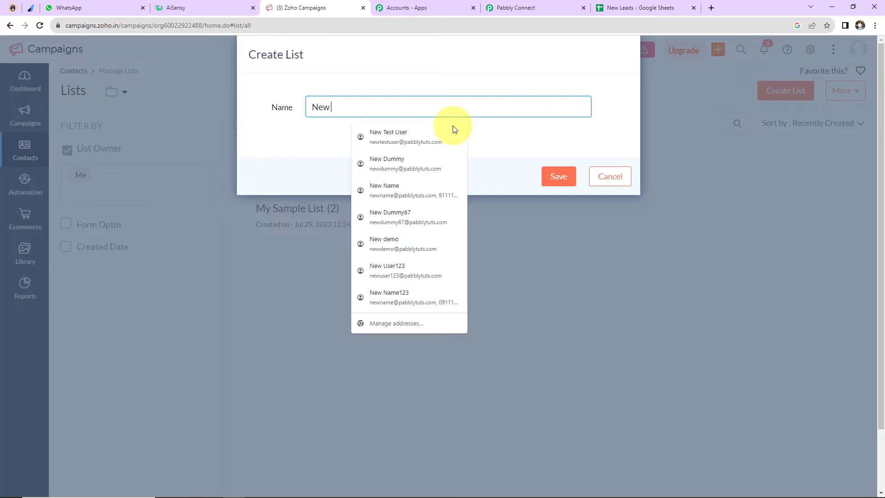
text(Leads)
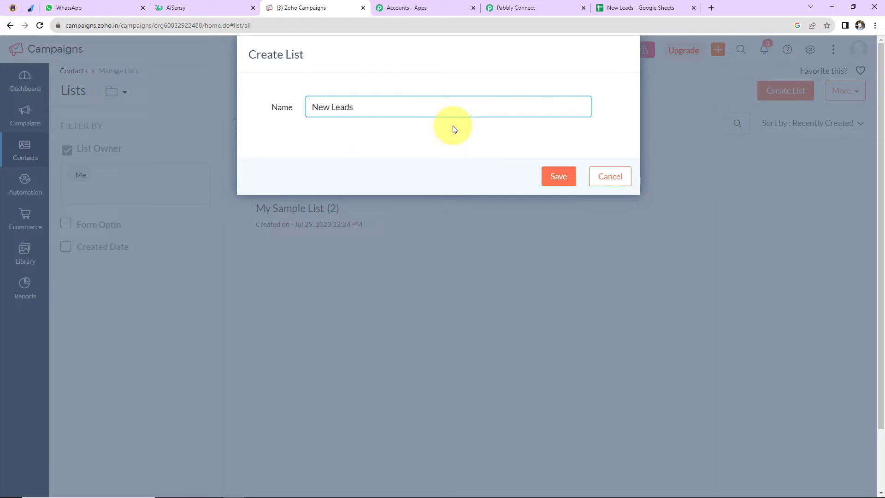
click(558, 176)
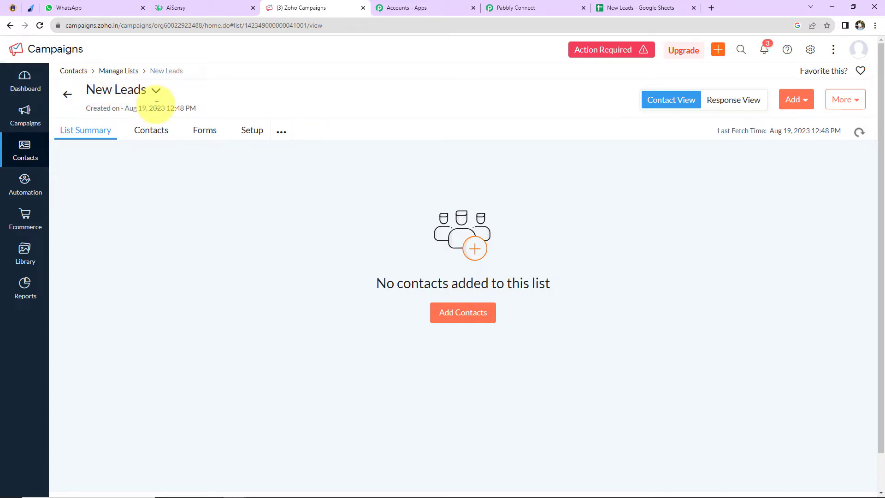
- Back in Pabbly Connect, refresh the mailing lists and select New Leads as the subscriber list
click(508, 9)
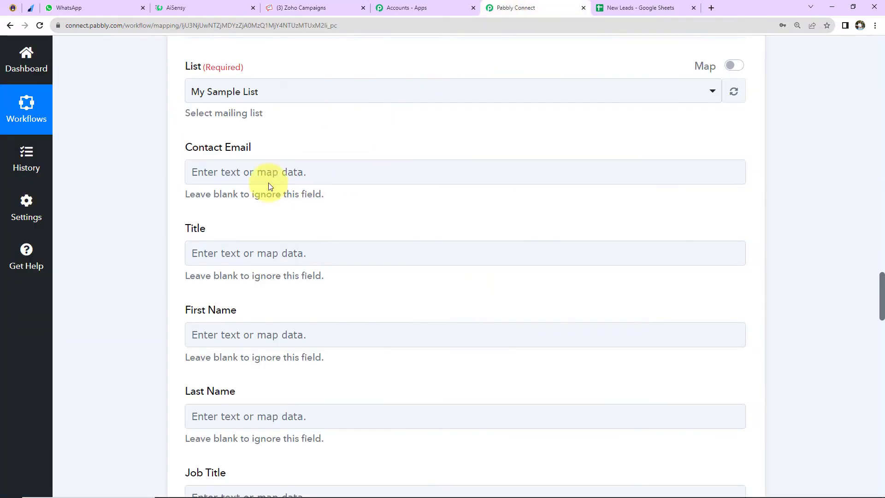
click(734, 92)
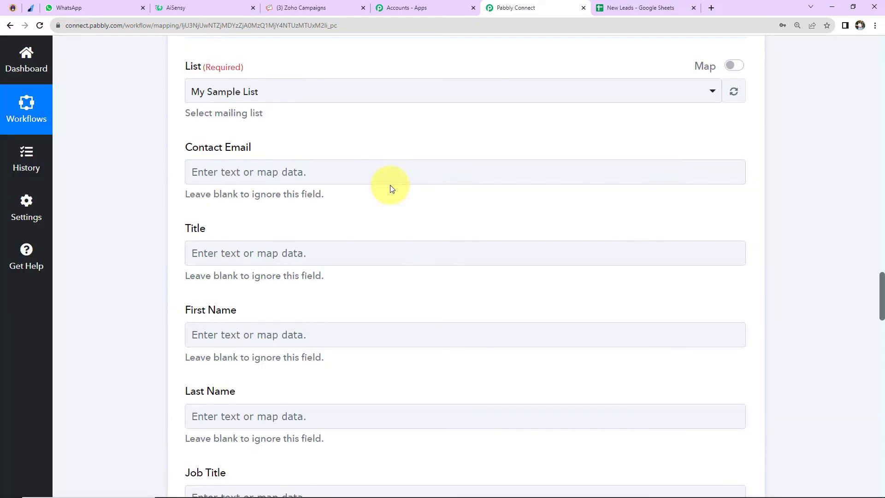
click(318, 92)
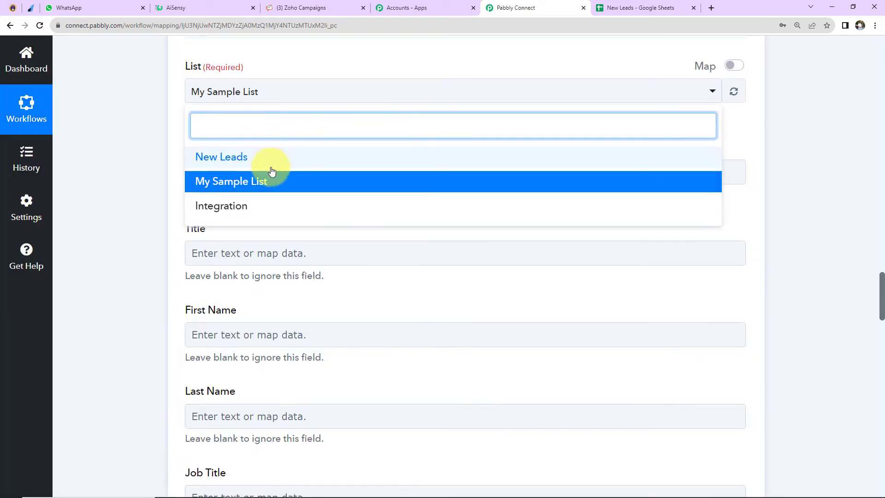
click(217, 159)
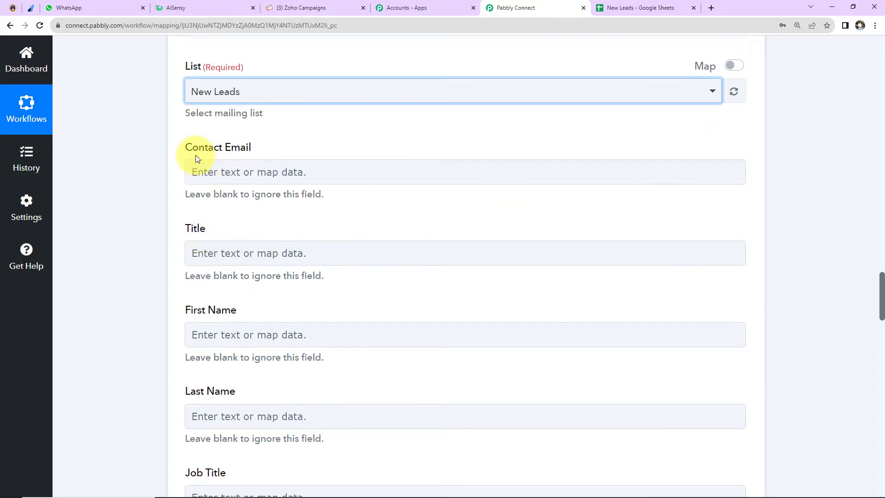
- Map the Contact Email field to Payload Payment Entity Notes Email from the Razorpay data
click(242, 172)
click(252, 283)
scroll(295, 406, down, 3)
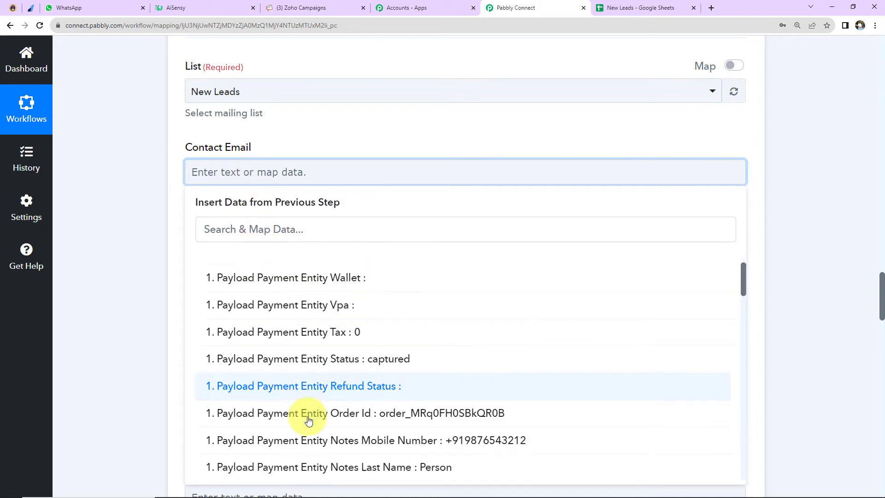
click(294, 450)
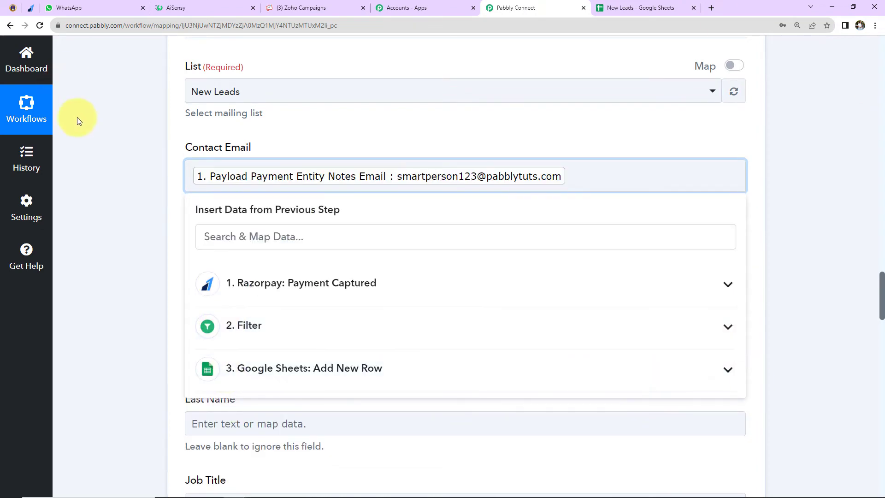
click(92, 143)
- Map the subscriber's First Name field to Payload Payment Entity Notes First Name from the Razorpay data
scroll(91, 143, down, 2)
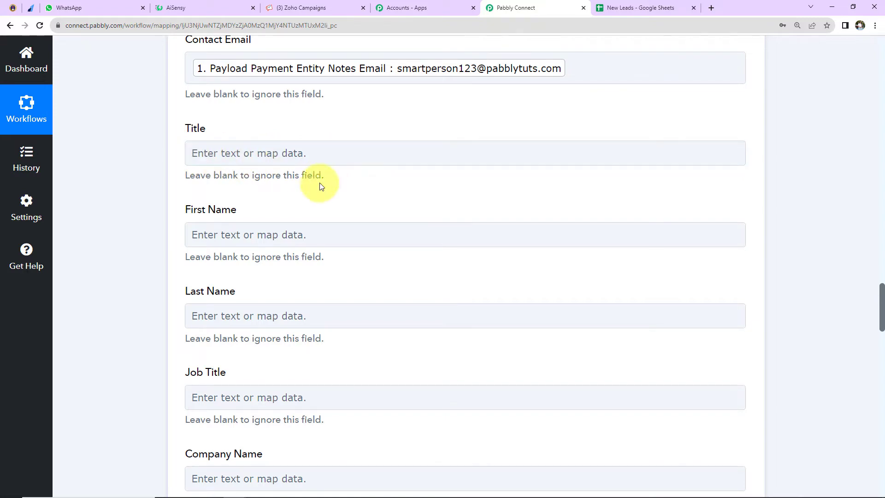
scroll(317, 182, down, 2)
click(292, 127)
click(304, 232)
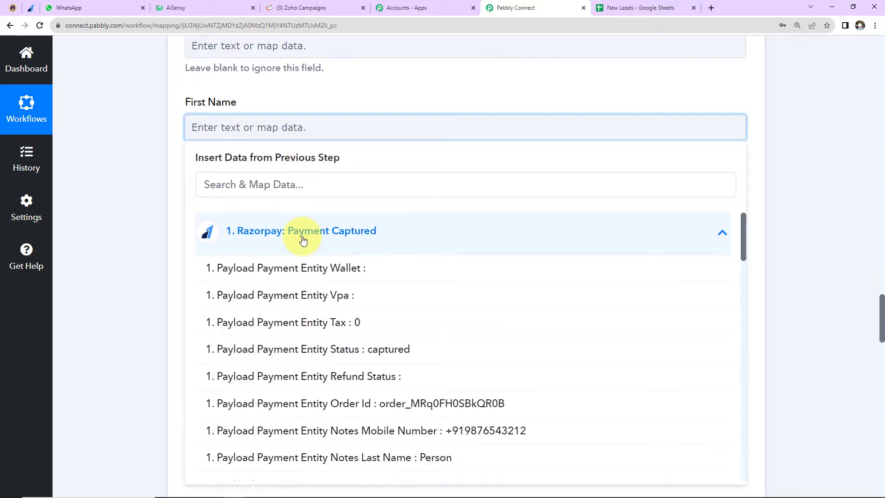
scroll(347, 338, down, 3)
click(351, 375)
click(107, 250)
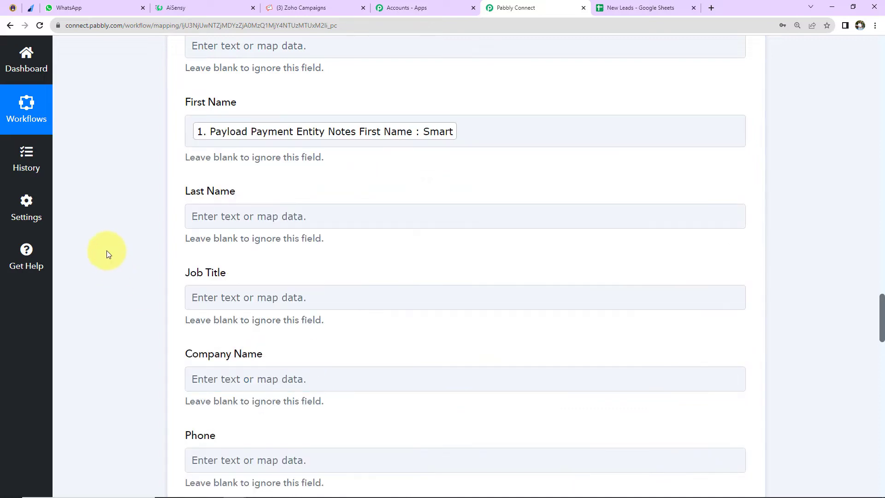
- Map the subscriber's Last Name field to Payload Payment Entity Notes Last Name from the Razorpay data
click(199, 215)
click(269, 321)
scroll(302, 388, down, 3)
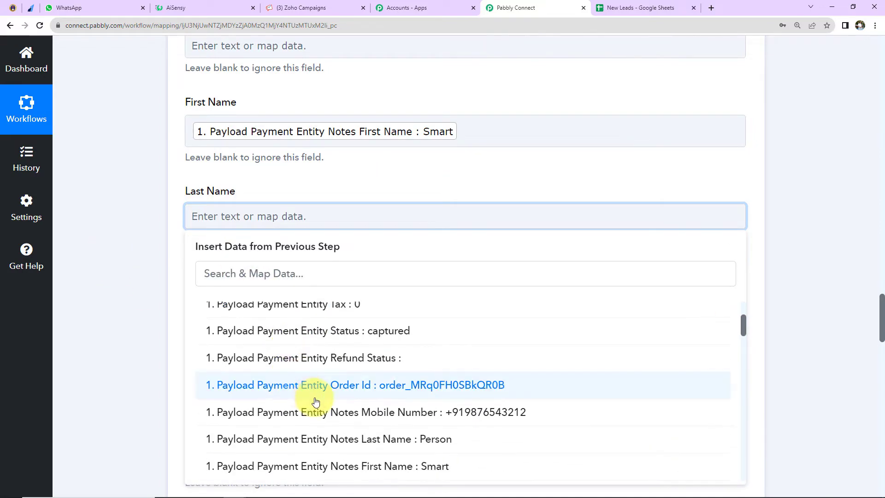
click(314, 447)
click(73, 291)
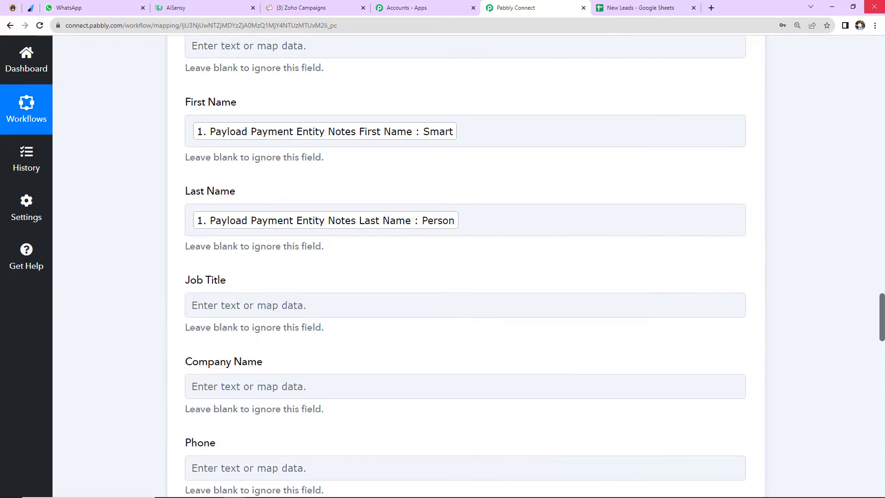
scroll(361, 302, down, 2)
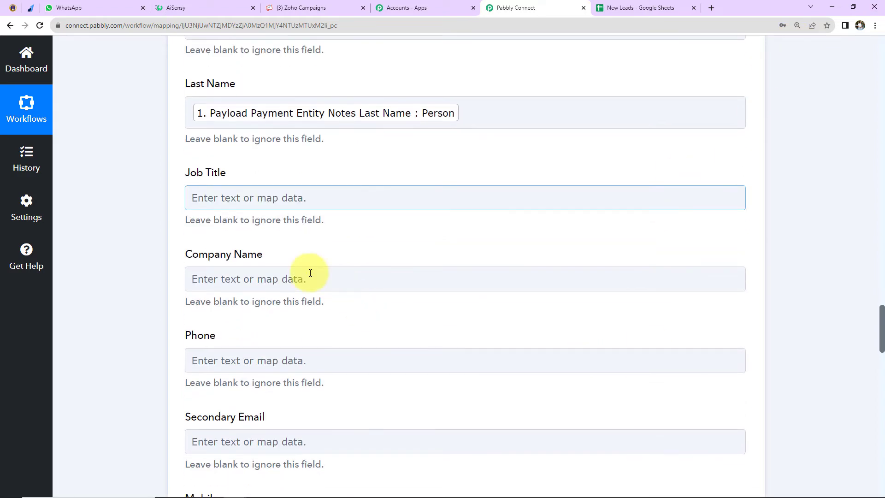
- Map the subscriber's Phone field to Payload Payment Entity Notes Mobile Number from the Razorpay data
click(209, 208)
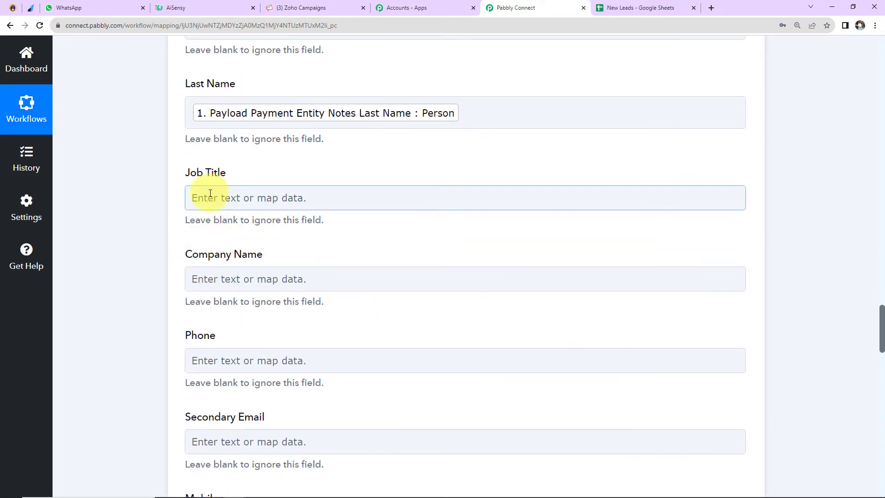
click(249, 276)
scroll(249, 275, down, 1)
scroll(249, 275, down, 1)
click(220, 242)
scroll(220, 242, down, 2)
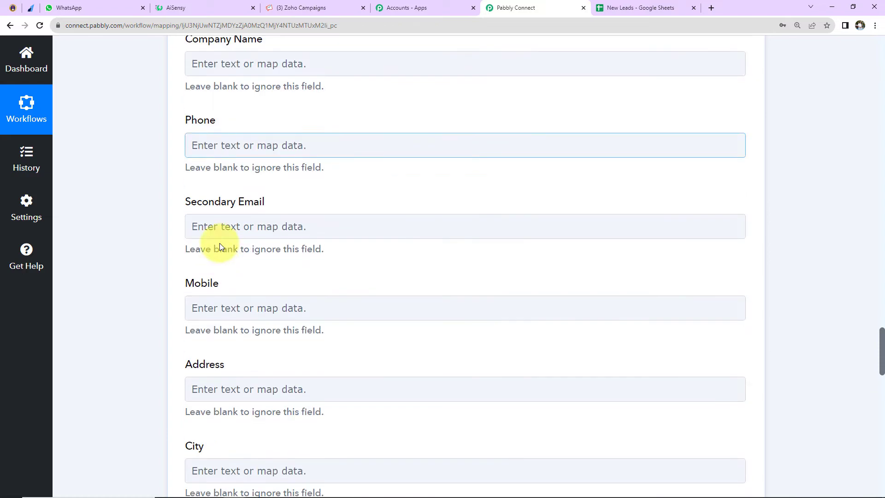
click(199, 143)
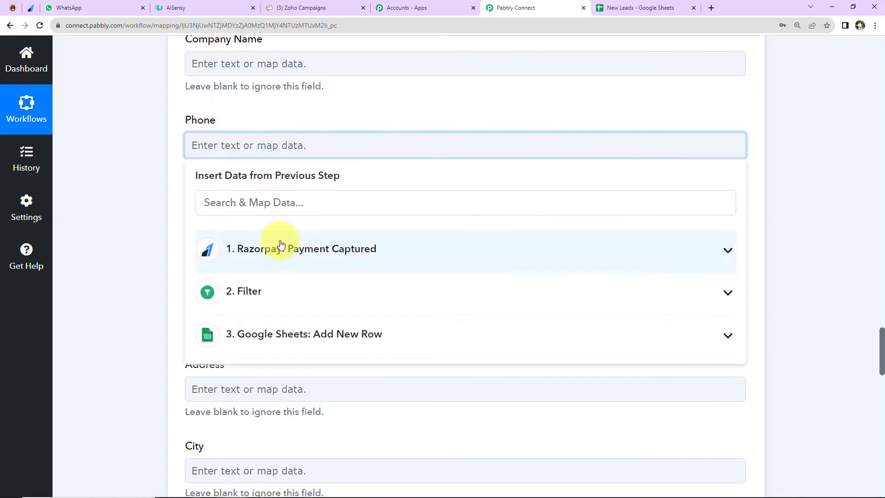
click(325, 244)
scroll(317, 423, down, 2)
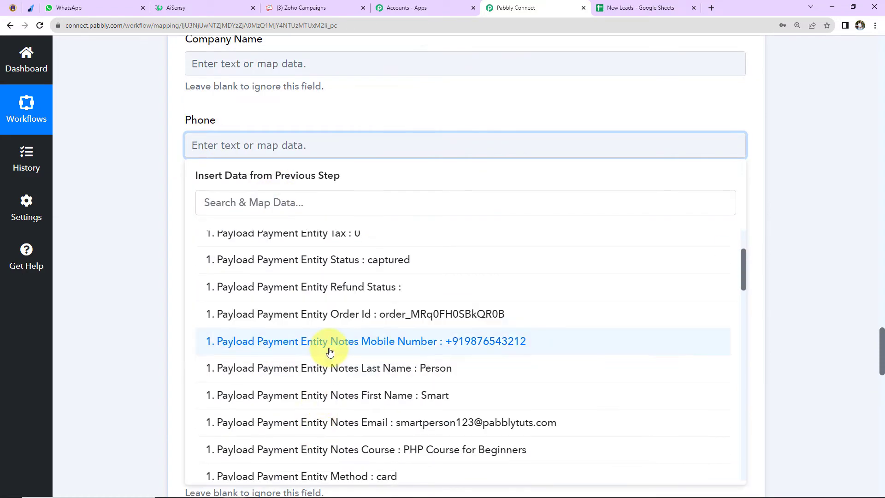
click(312, 341)
click(154, 251)
- Leave the remaining optional subscriber fields blank, save the action with a test request and enlarge the response's Message value
scroll(153, 250, down, 2)
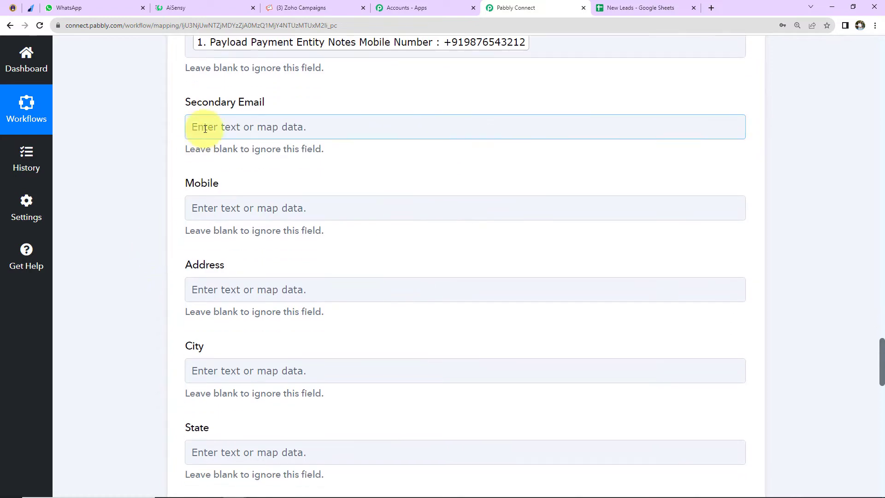
click(232, 210)
scroll(249, 291, down, 7)
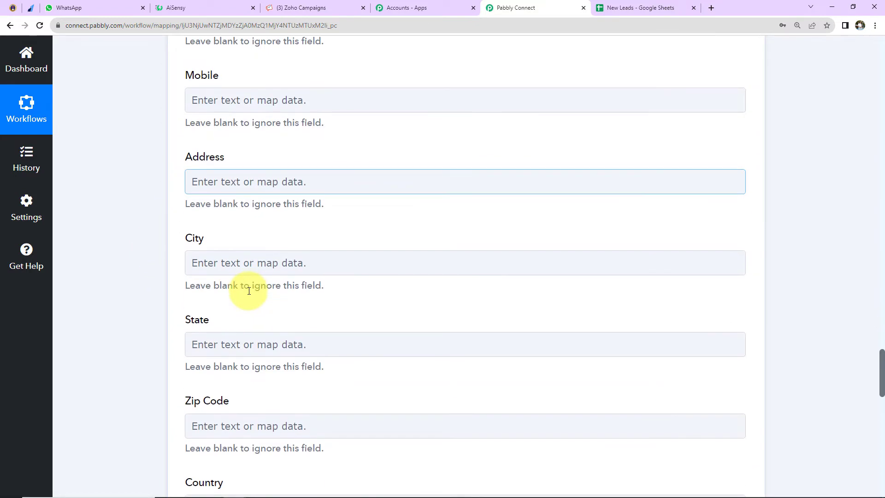
scroll(249, 291, down, 9)
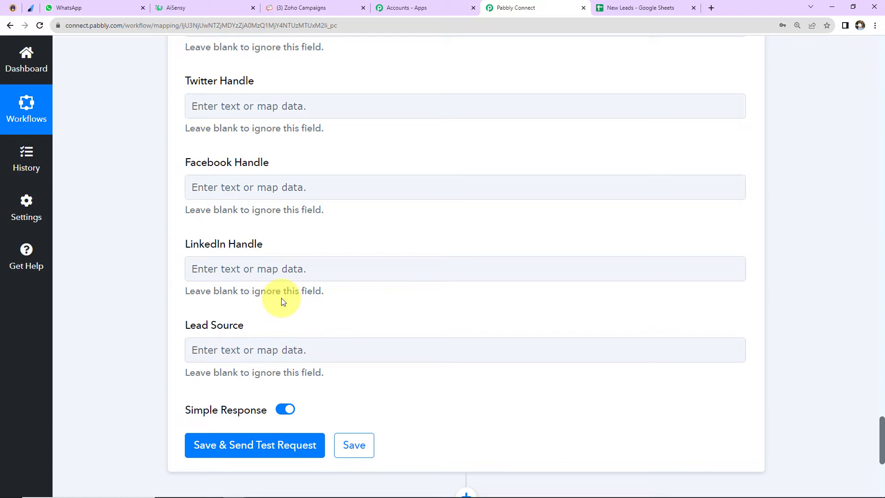
scroll(283, 300, down, 3)
click(259, 336)
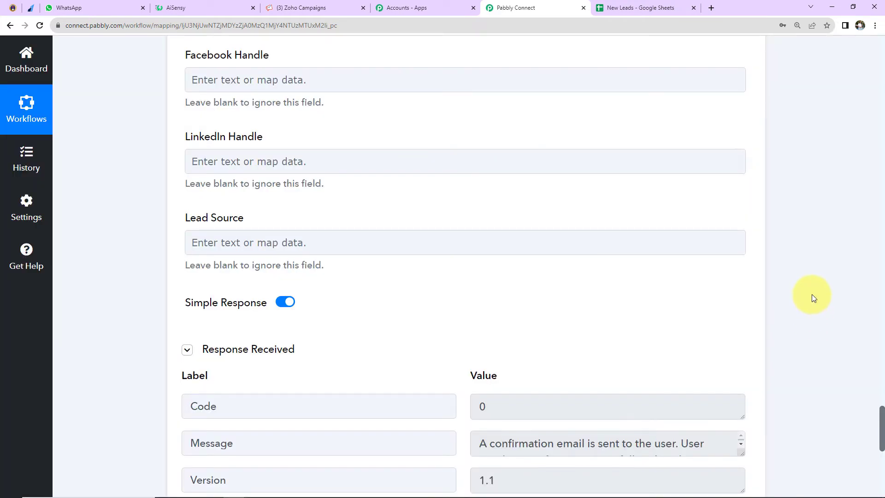
scroll(812, 295, down, 5)
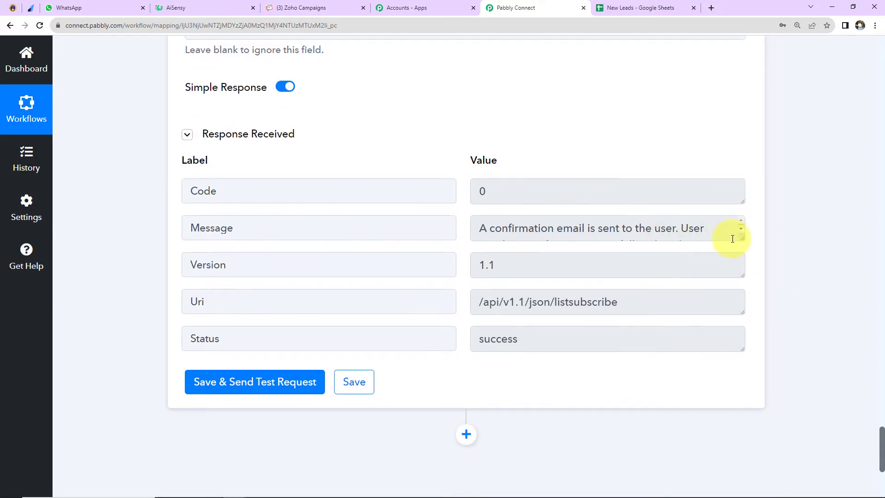
drag(741, 237, 746, 277)
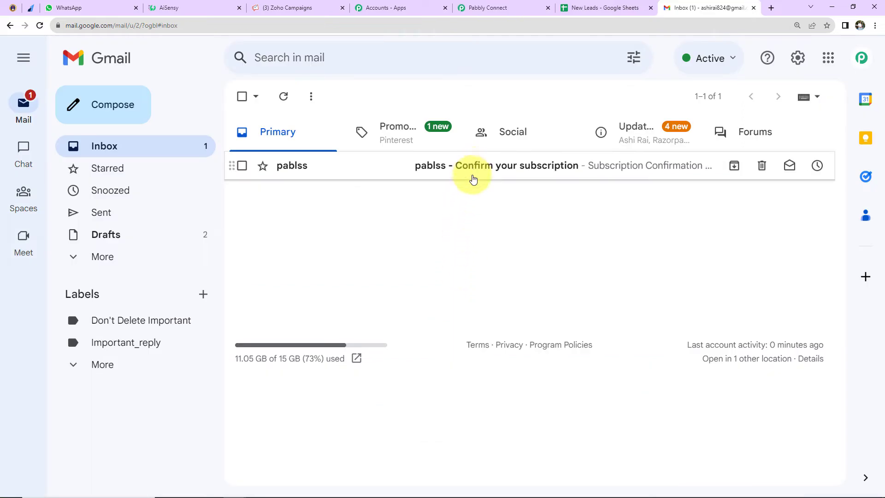
- In Gmail, open the pablss subscription confirmation email and confirm the subscription
click(470, 171)
scroll(656, 274, down, 2)
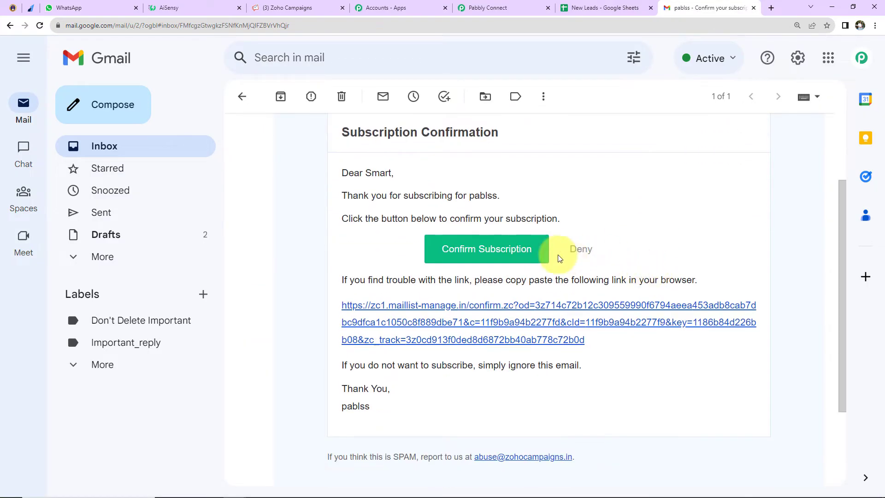
click(483, 249)
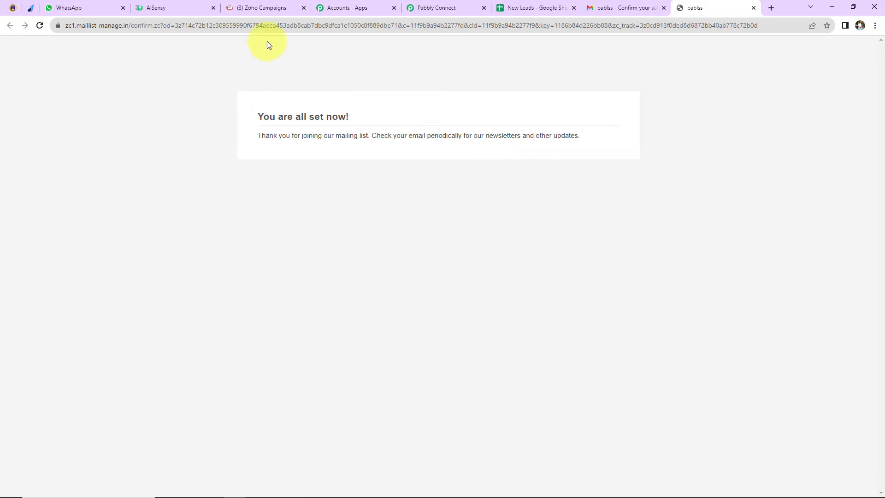
- Switch to Zoho Campaigns and view the details of the new contact in the New Leads list
click(270, 8)
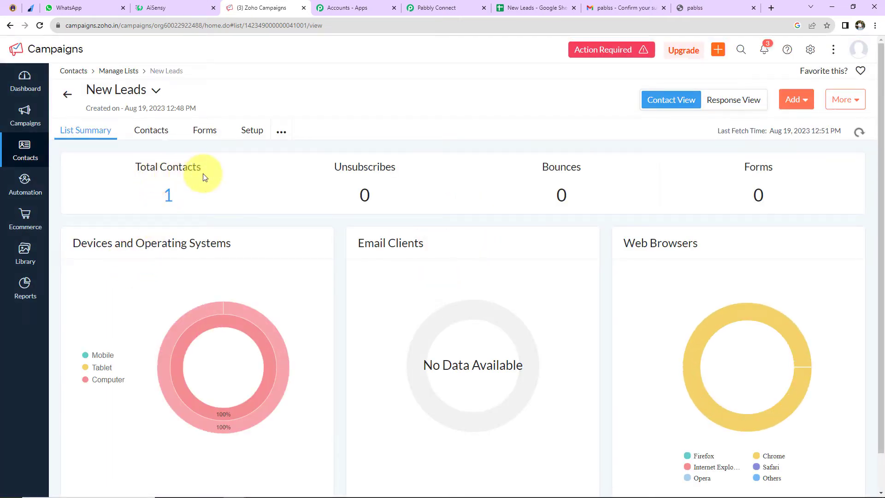
click(168, 193)
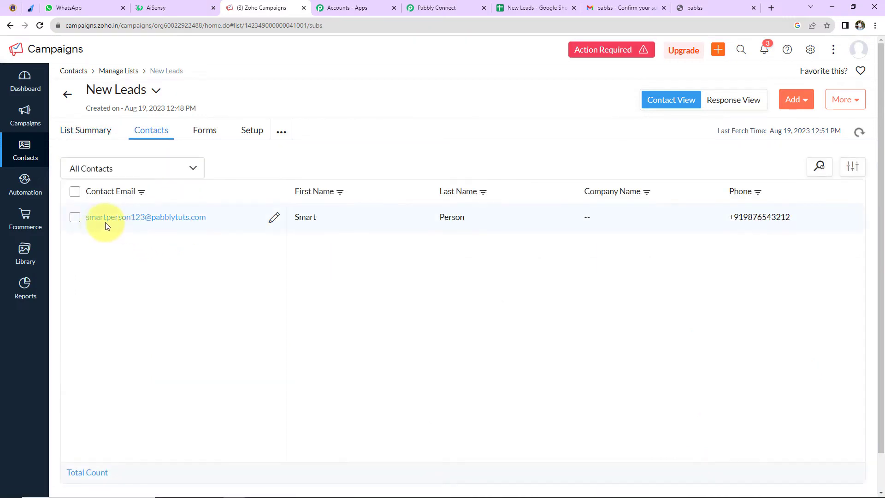
click(184, 217)
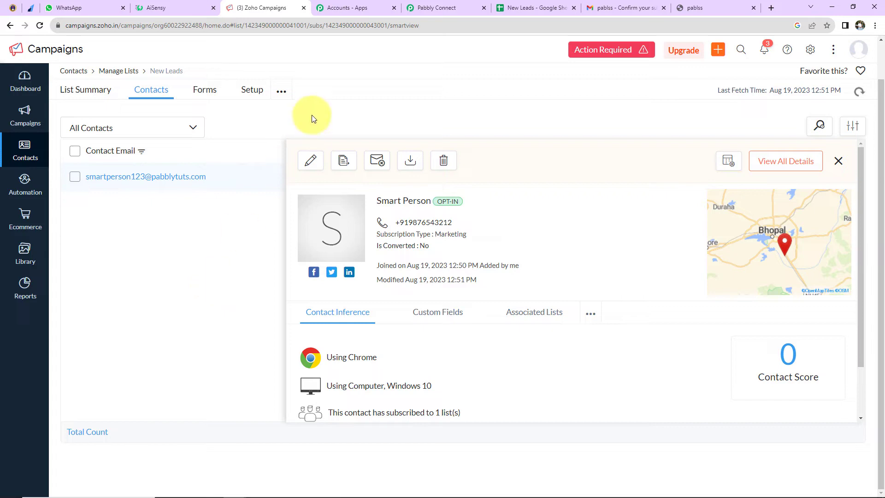
- Back in Pabbly Connect, add an action step using WhatsApp by AiSensy with the Send Template Message event
click(431, 8)
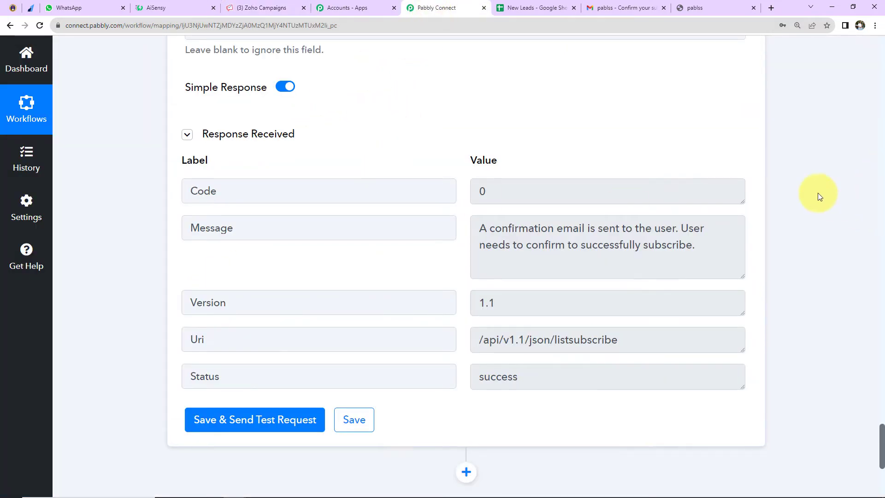
scroll(818, 194, down, 5)
click(466, 185)
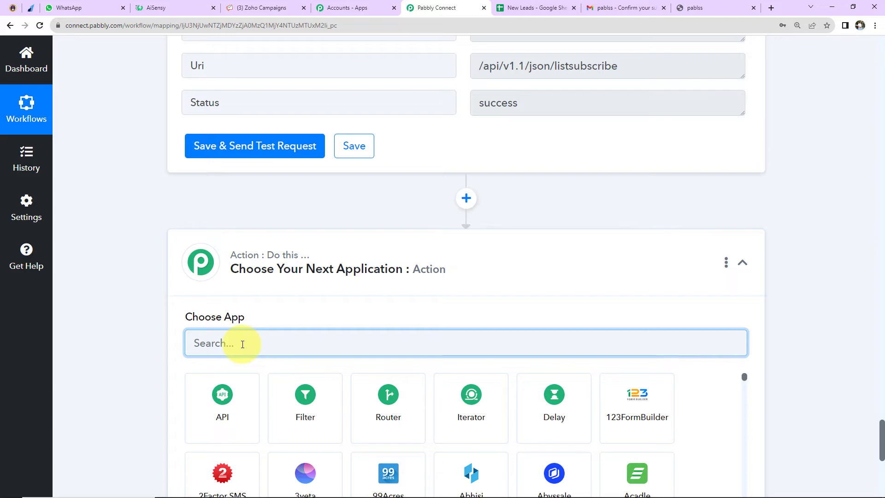
text(whats)
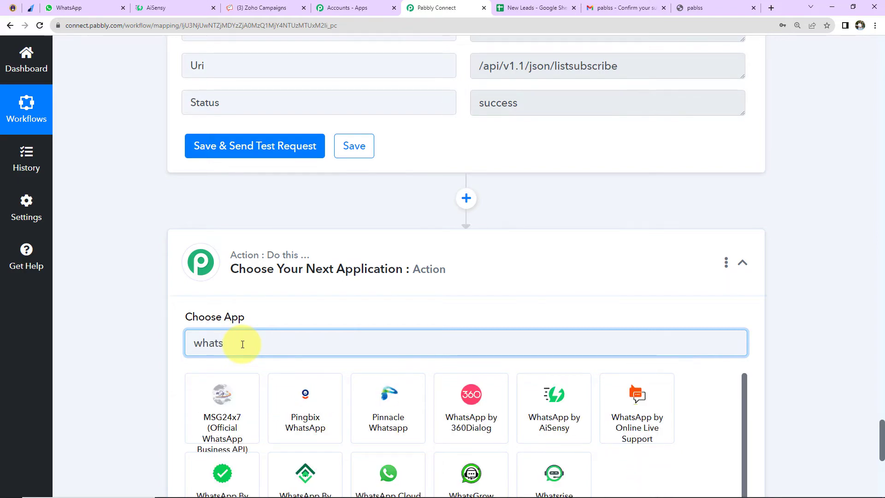
scroll(242, 346, down, 2)
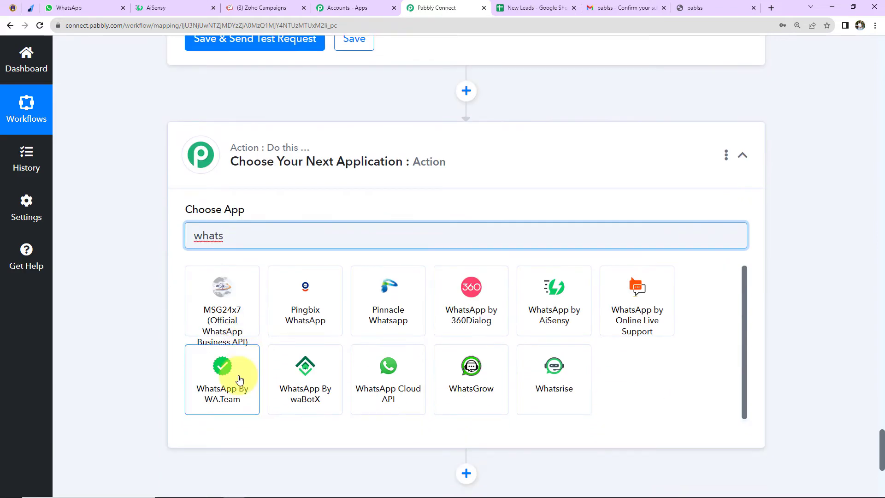
click(554, 302)
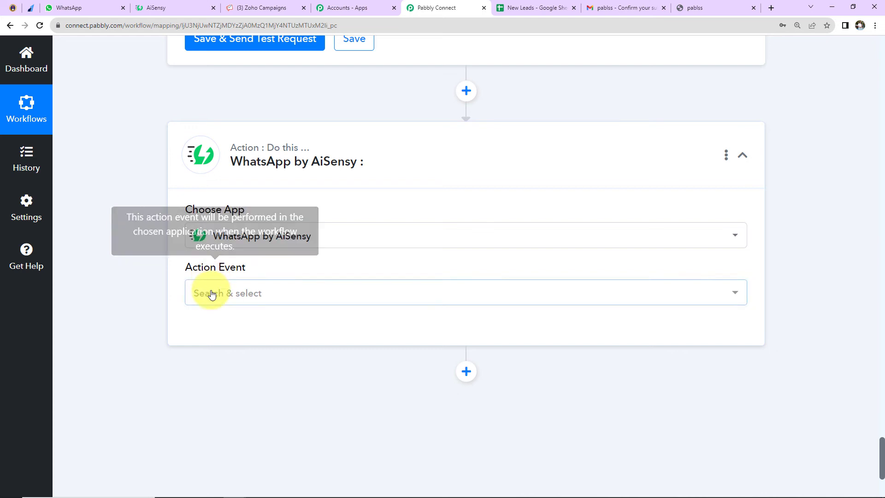
click(212, 294)
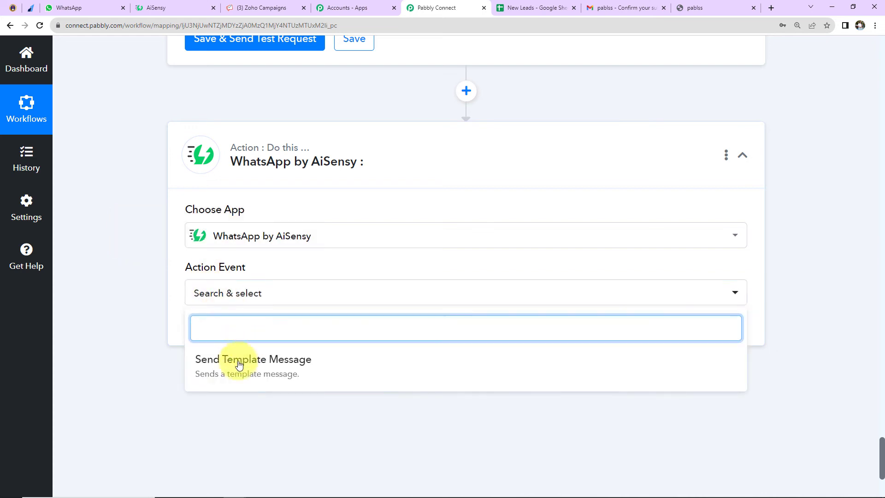
click(288, 367)
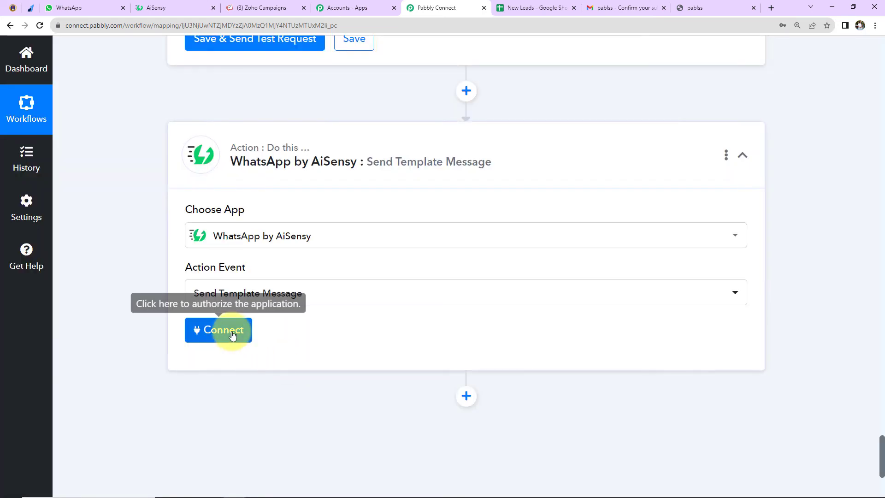
- Start connecting the WhatsApp by AiSensy account with the Add New Connection option
click(229, 323)
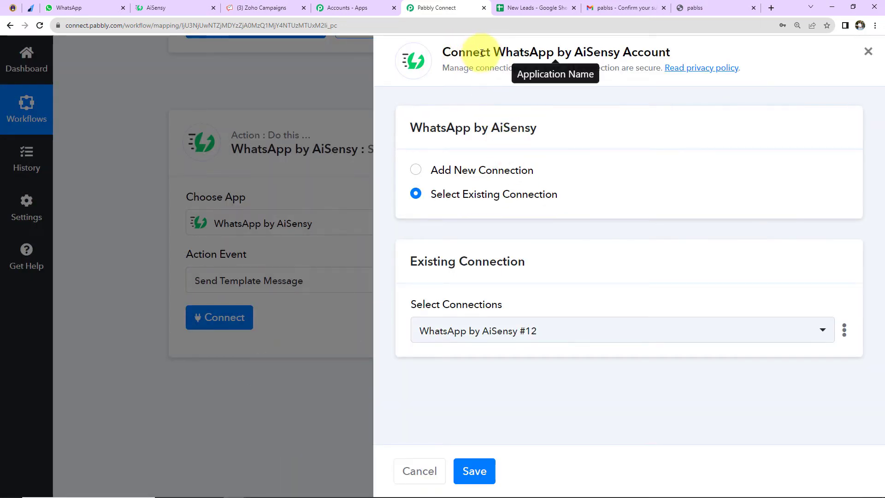
drag(492, 52, 681, 51)
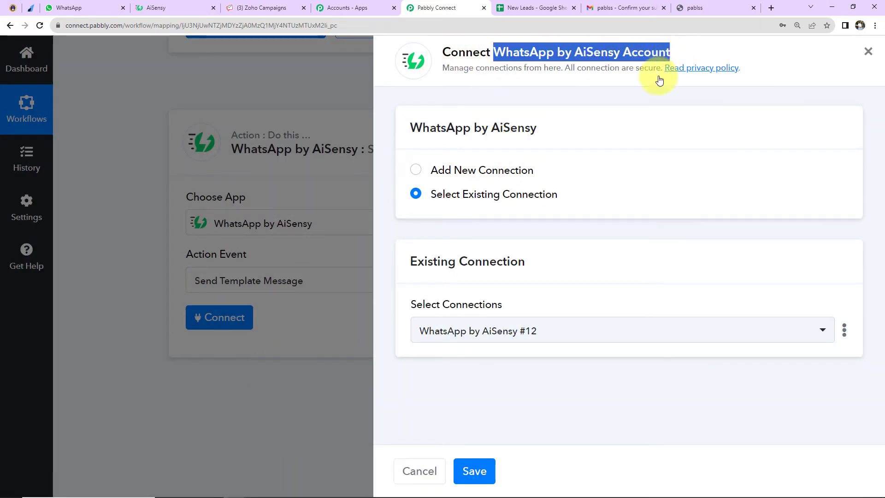
click(417, 171)
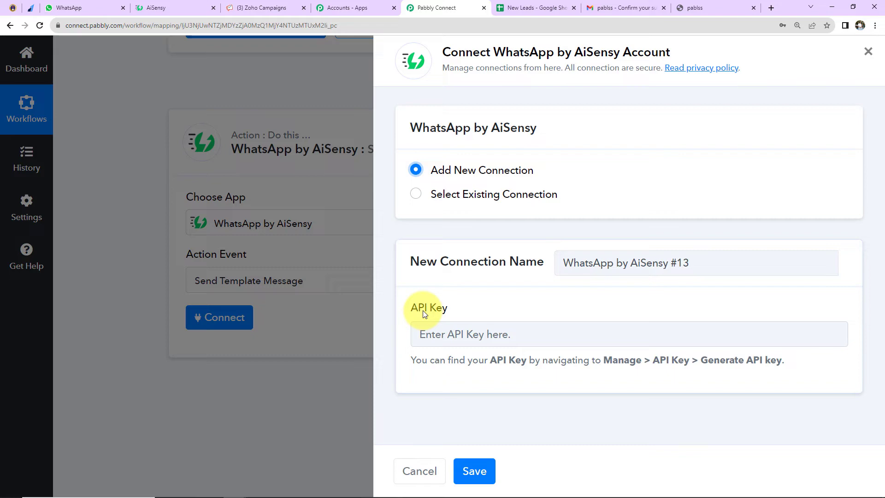
- Switch to AiSensy and copy the account's API key from the management settings
click(179, 8)
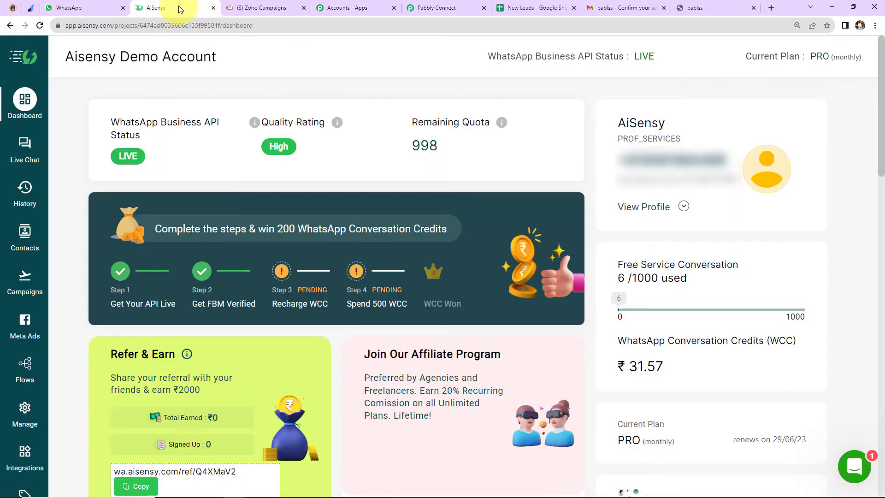
scroll(18, 341, down, 2)
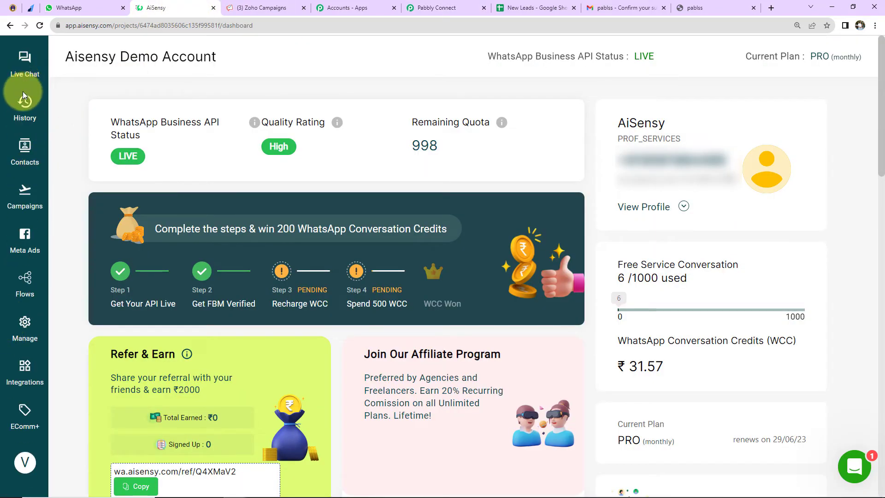
click(24, 323)
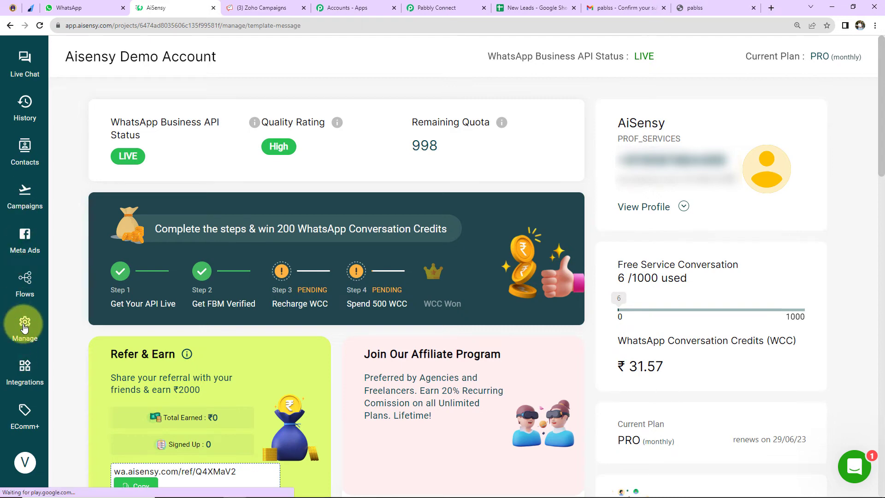
click(106, 351)
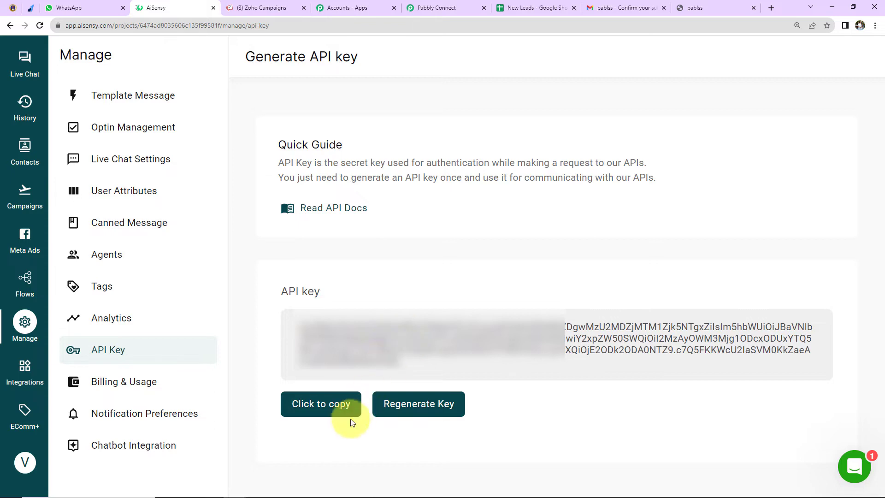
click(326, 405)
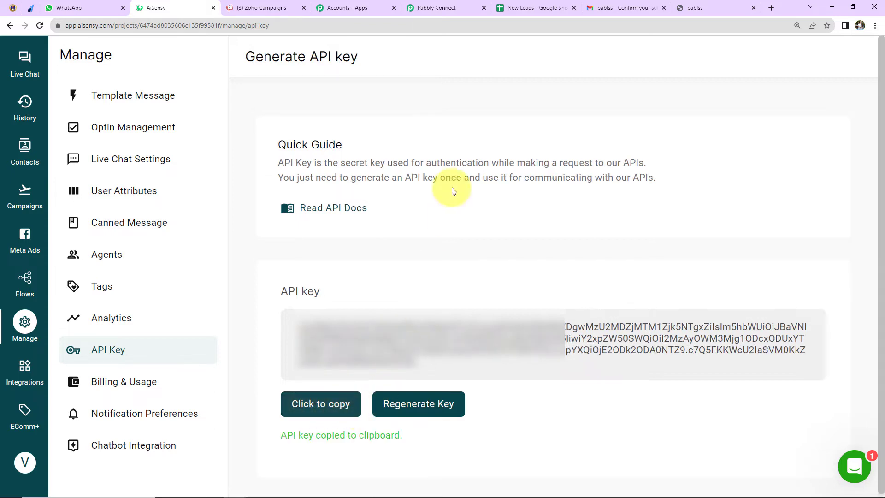
- Back in Pabbly Connect, paste the AiSensy API key and save the new connection
click(463, 9)
click(435, 328)
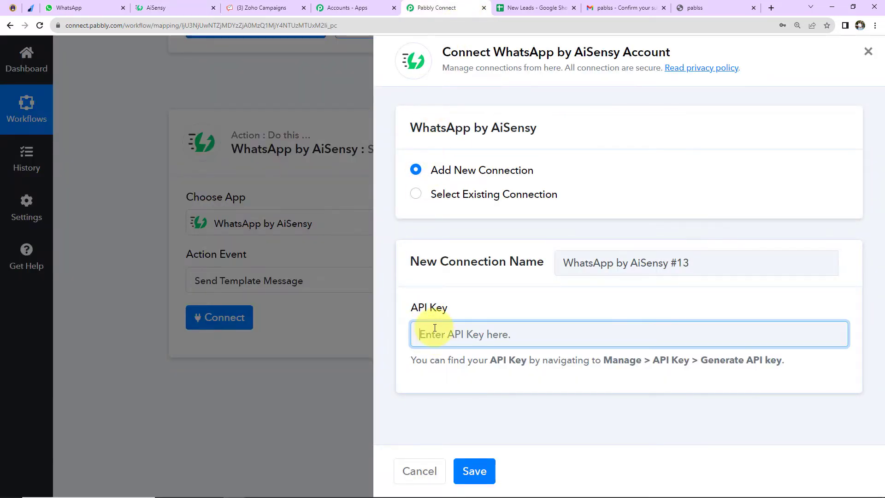
key(ctrl+v)
click(469, 474)
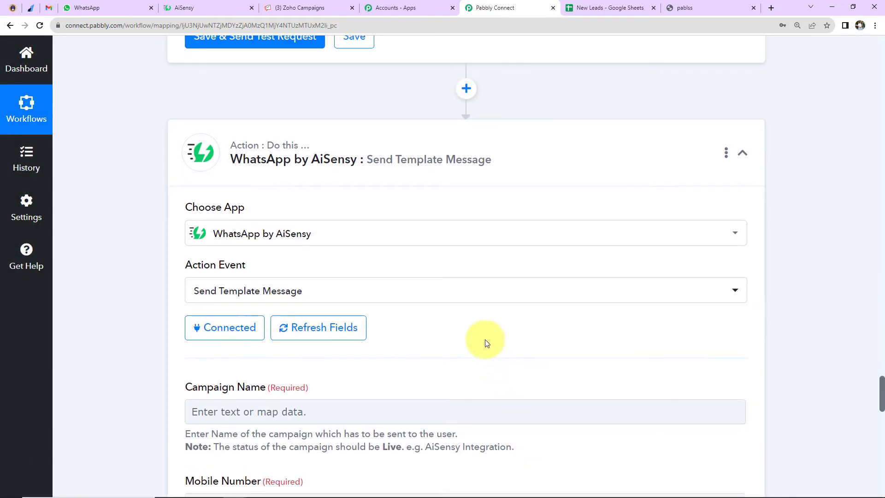
- Review the template message fields, switch to AiSensy and examine the Payment Received campaign's name and message template
scroll(487, 343, down, 5)
scroll(487, 343, down, 2)
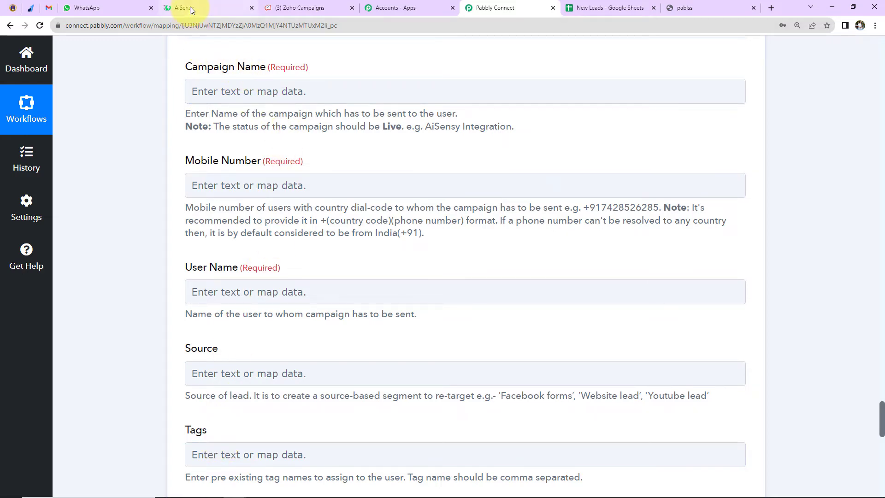
click(210, 9)
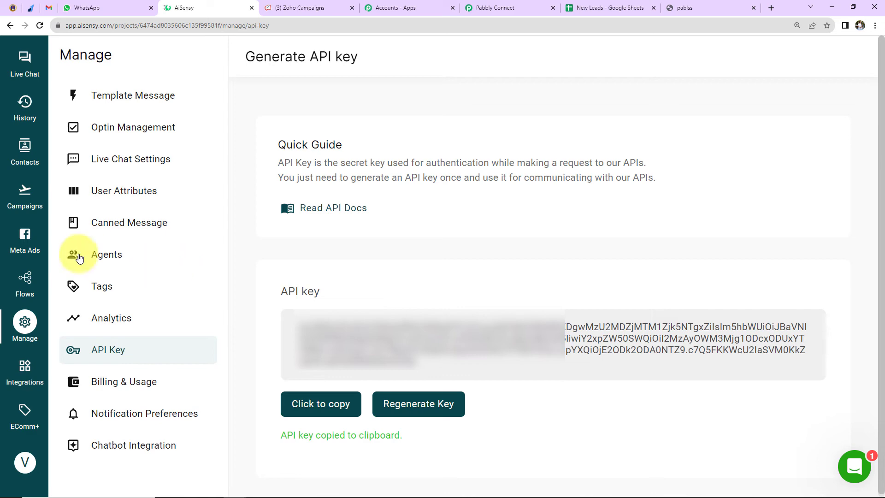
click(25, 197)
scroll(550, 251, down, 2)
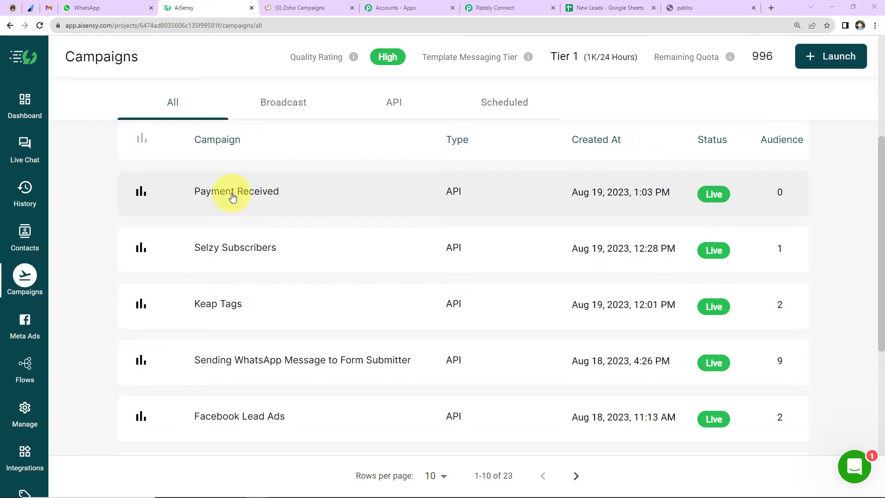
click(229, 192)
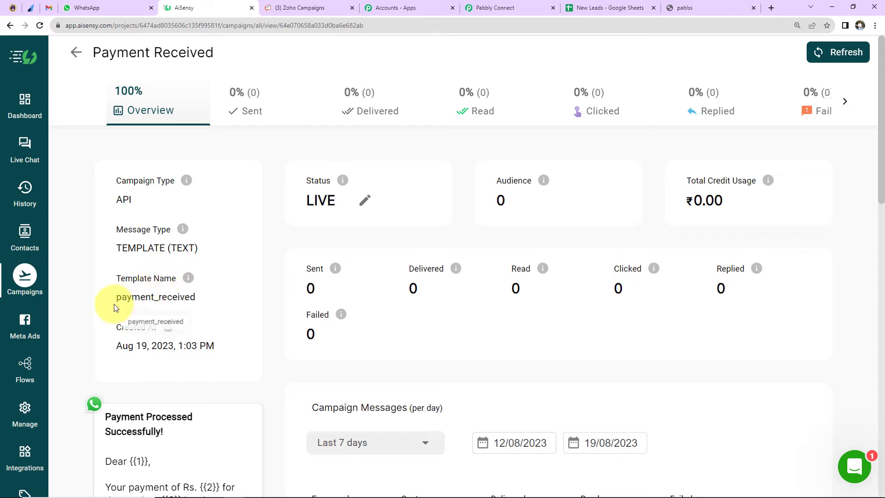
scroll(213, 307, down, 2)
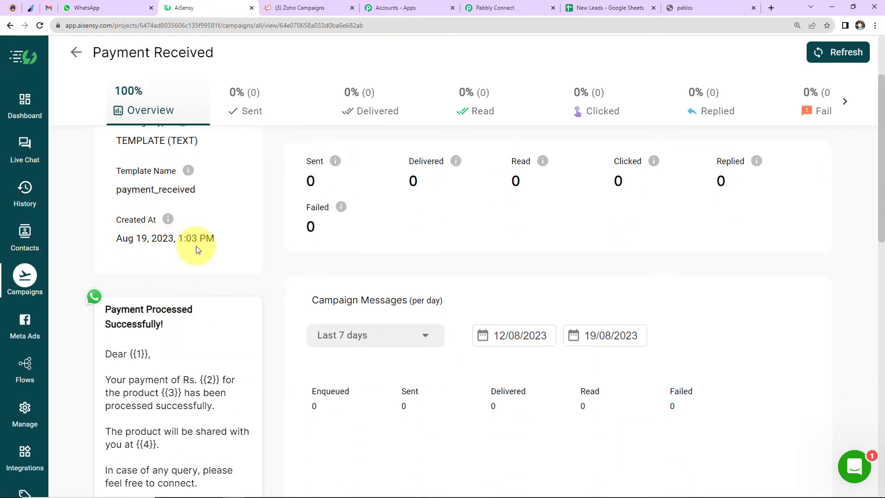
- Copy the Payment Received campaign name from AiSensy, switch to Pabbly Connect and paste it as the Campaign Name
scroll(196, 272, down, 2)
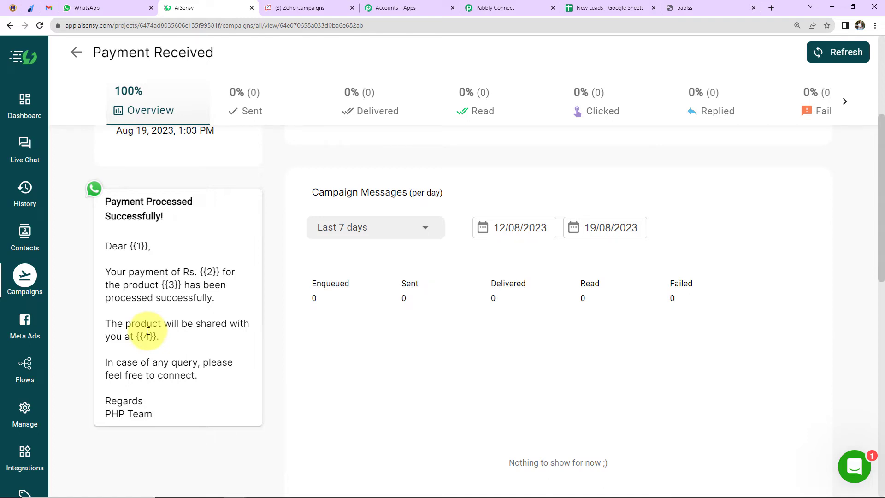
scroll(219, 369, up, 5)
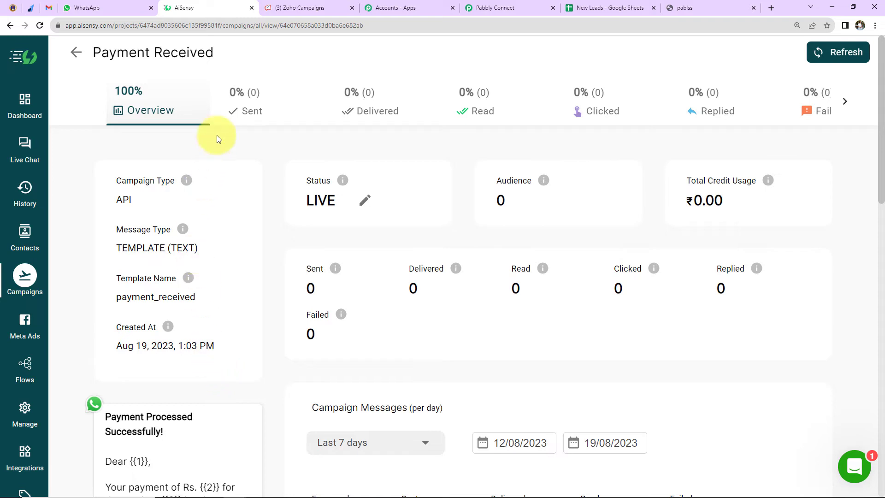
drag(216, 53, 94, 52)
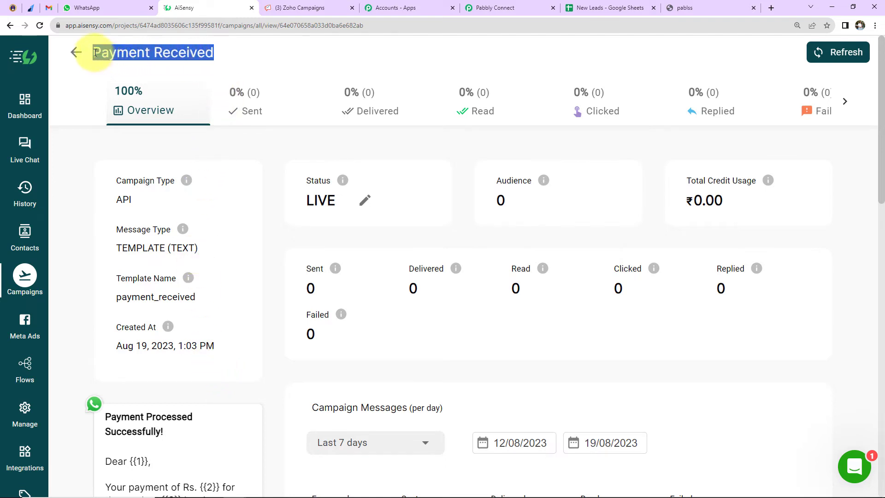
right_click(99, 52)
click(123, 59)
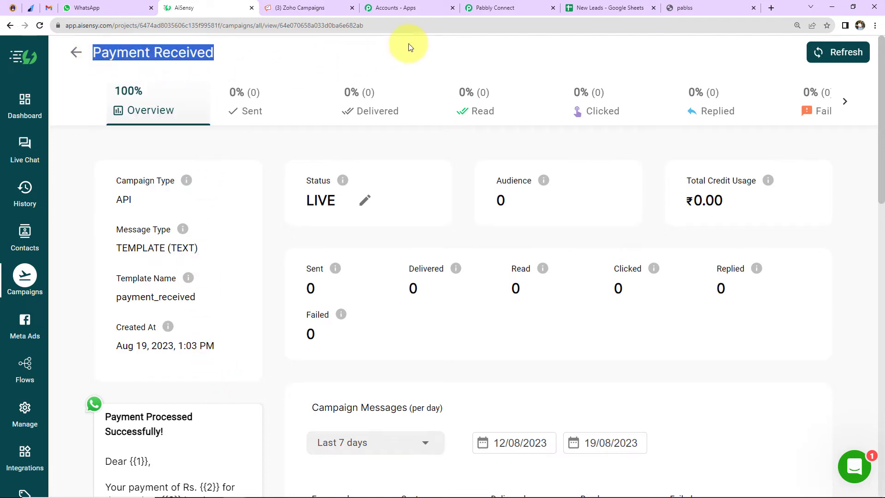
click(492, 7)
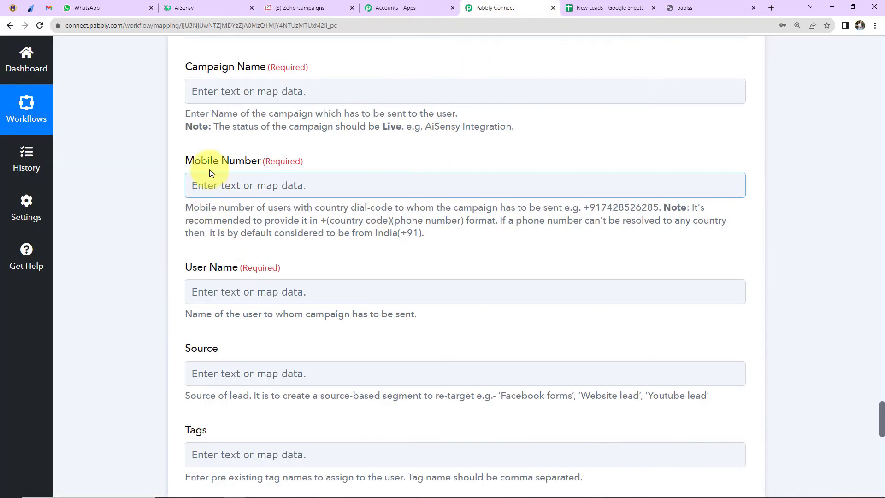
click(214, 93)
key(ctrl+v)
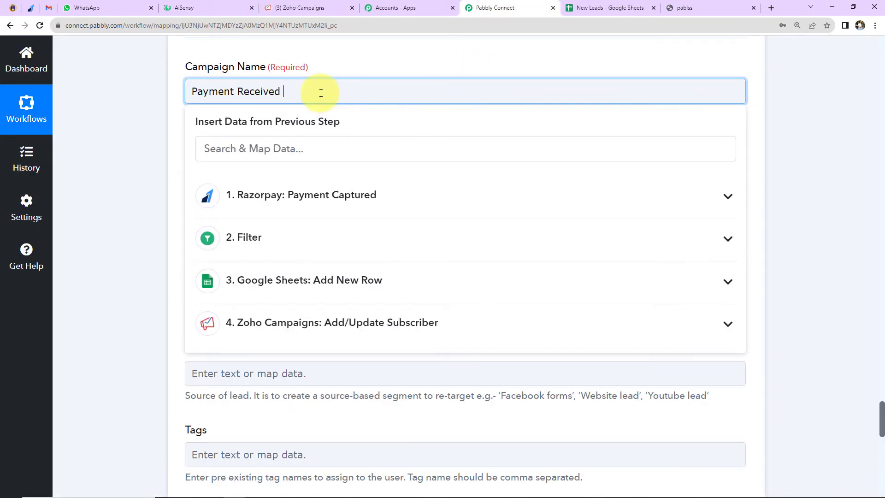
click(111, 150)
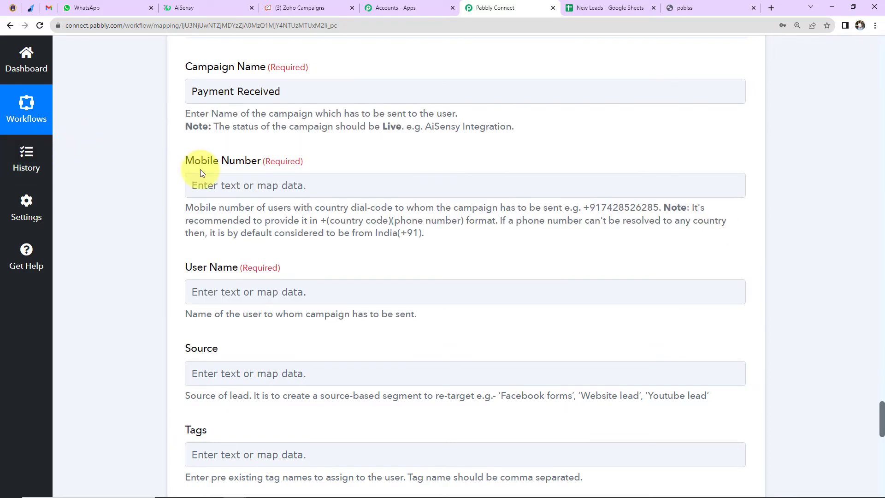
- Map the Mobile Number field to the Notes Mobile Number value from the Razorpay Payment Captured data
click(235, 182)
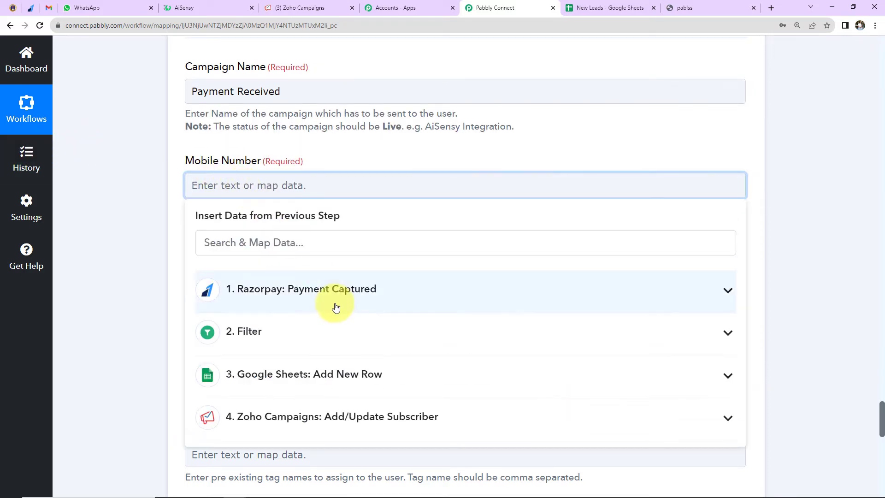
click(340, 298)
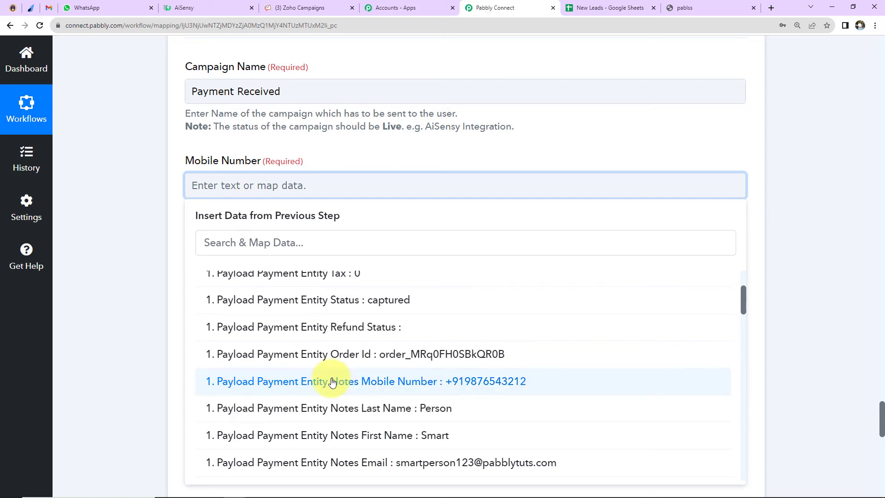
click(332, 380)
click(142, 263)
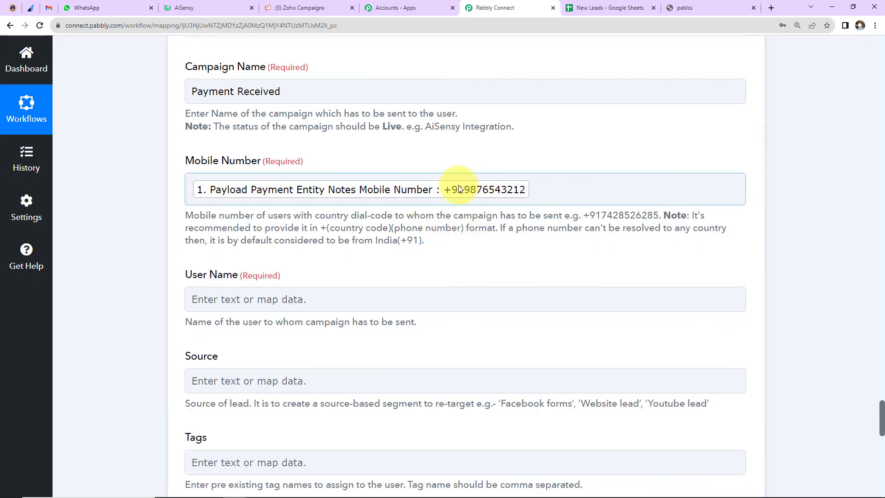
- Map the User Name field to the Notes First Name and Notes Last Name values from the Razorpay data
scroll(445, 240, down, 2)
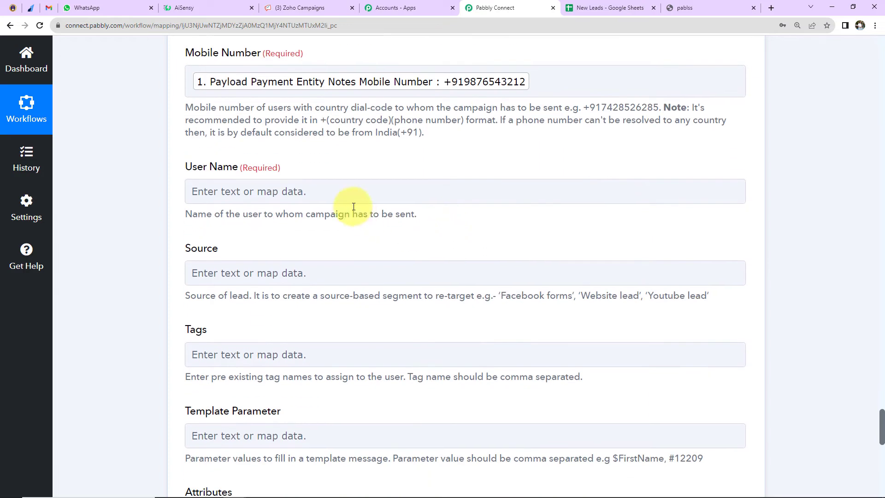
click(340, 193)
click(340, 292)
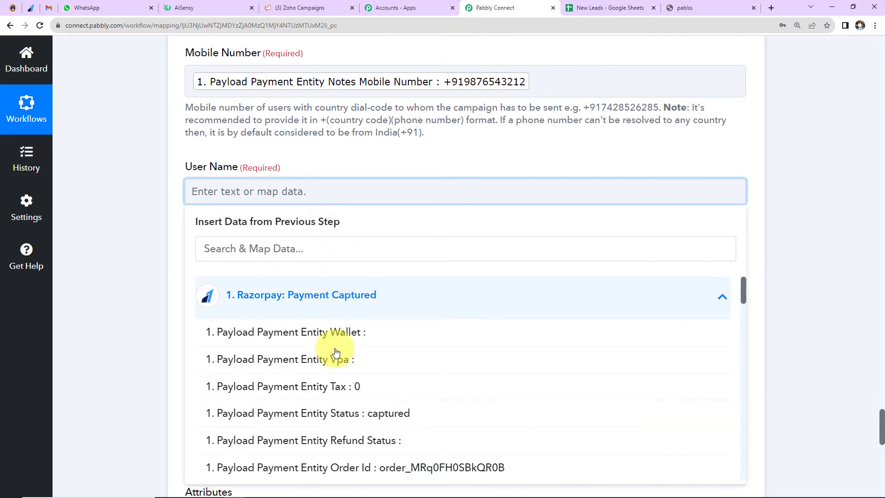
scroll(336, 360, down, 2)
scroll(336, 373, down, 2)
click(336, 334)
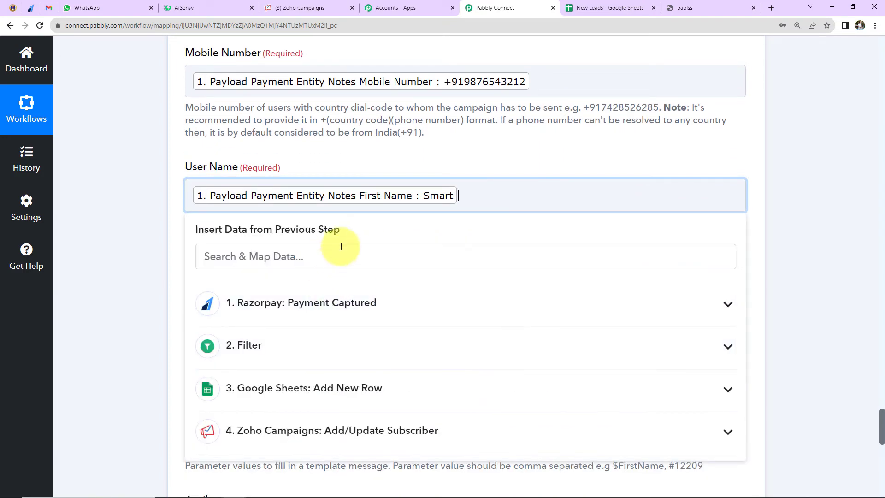
click(323, 292)
scroll(322, 369, down, 3)
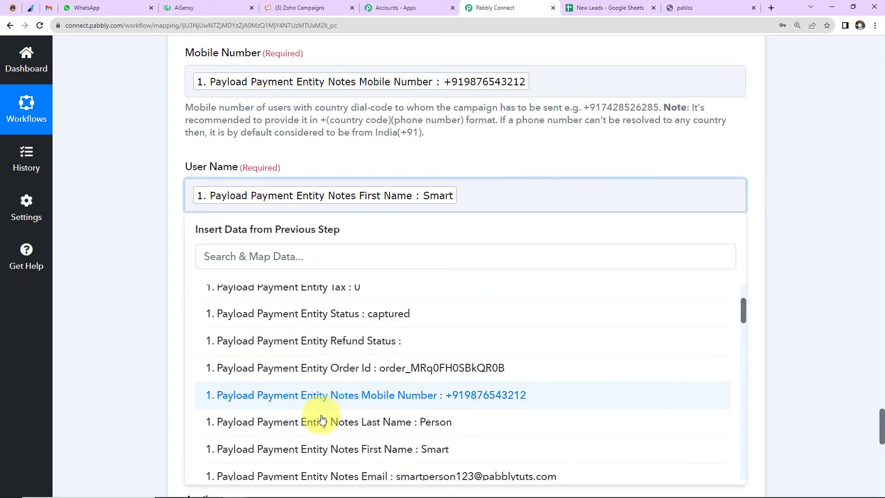
click(318, 428)
click(143, 250)
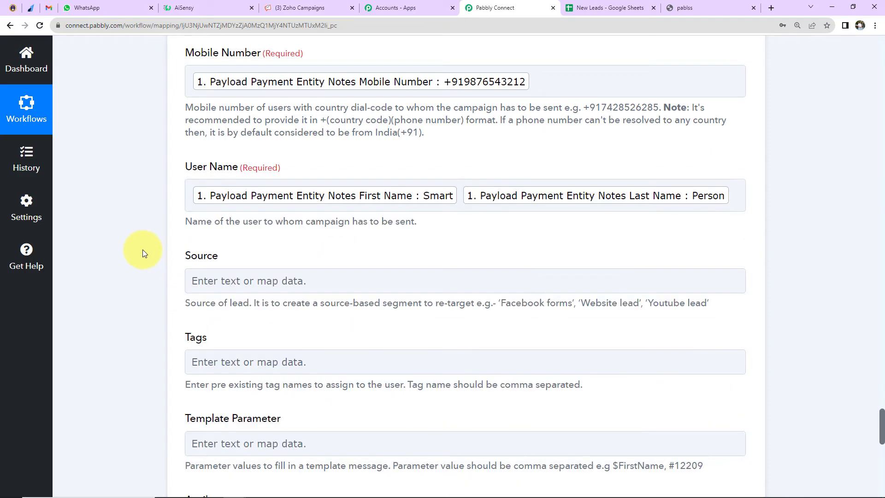
- Review the Source, Tags and Template Parameter fields, then switch to AiSensy and examine the placeholders in the Payment Received message
scroll(142, 250, down, 2)
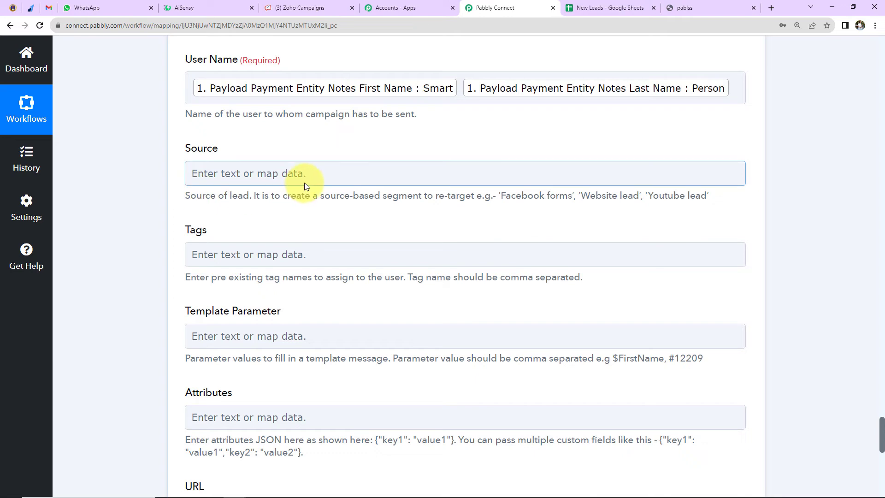
scroll(304, 184, down, 2)
click(245, 148)
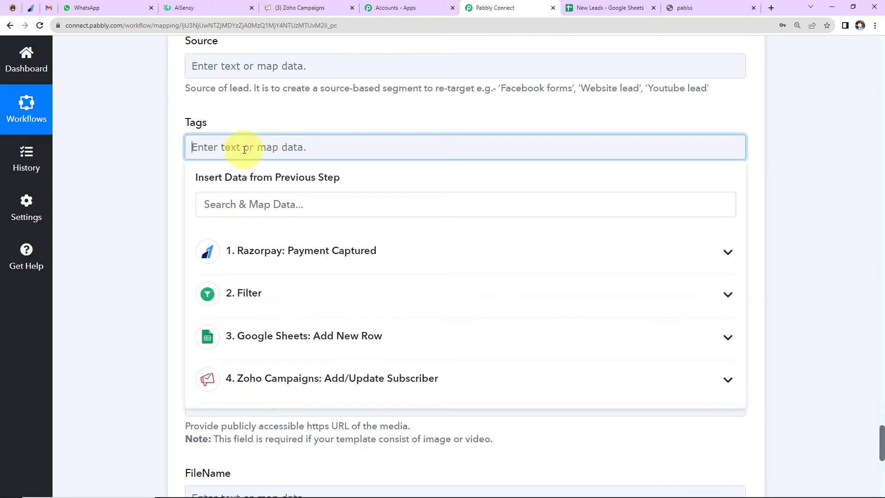
click(150, 167)
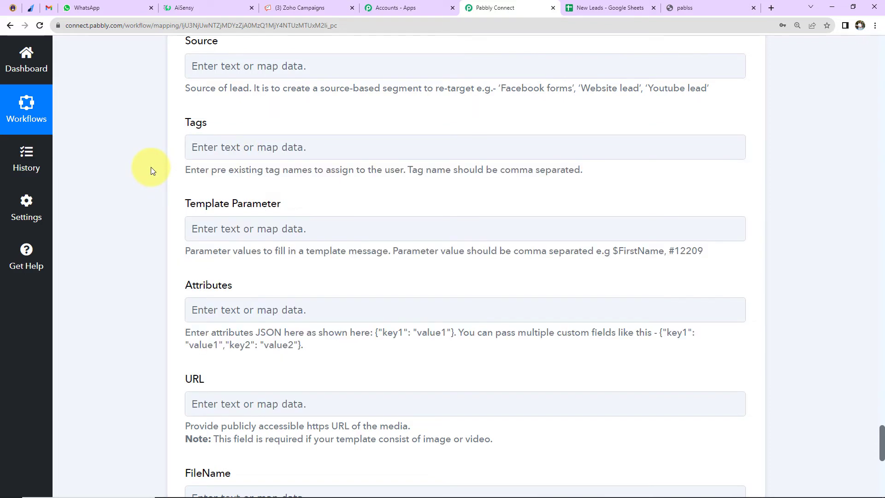
click(217, 219)
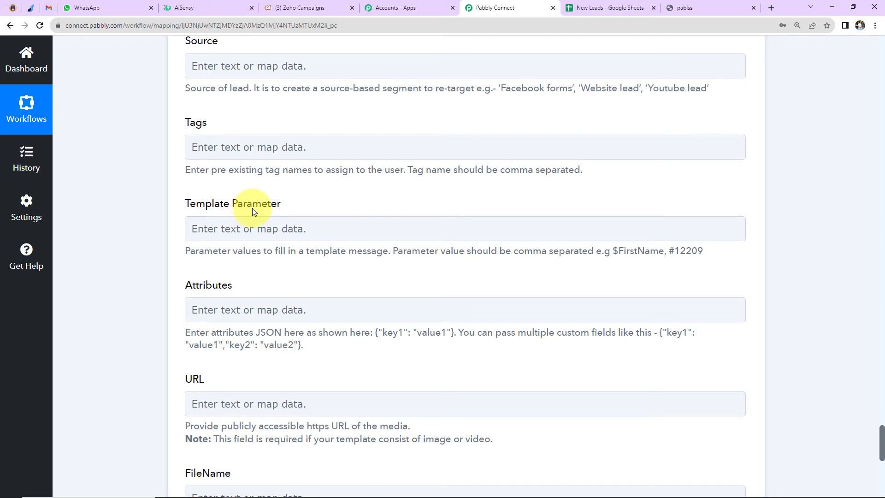
click(194, 6)
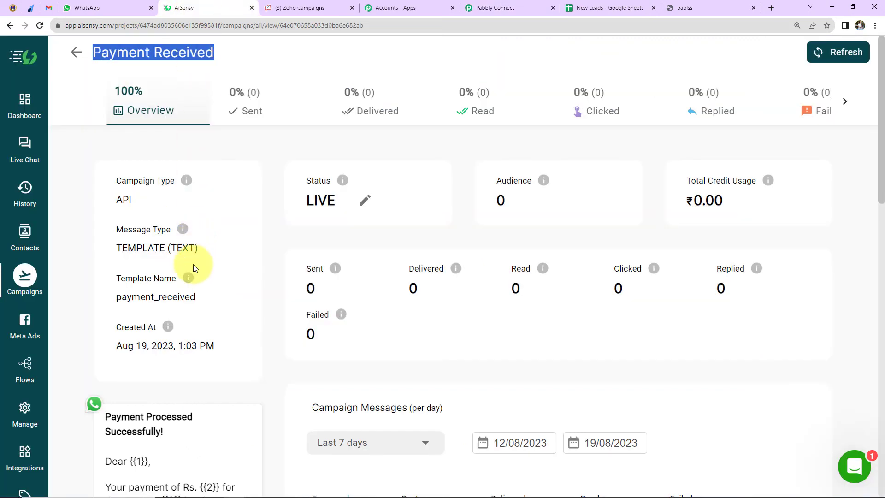
scroll(193, 267, down, 5)
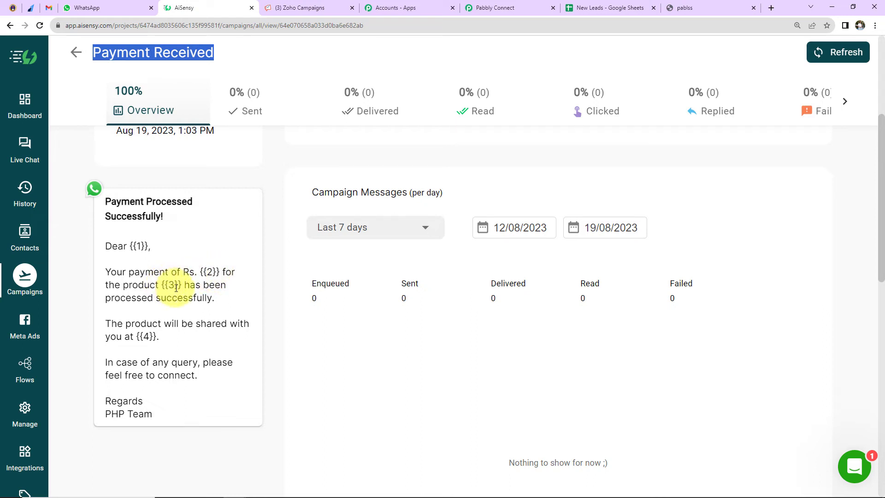
- Back in Pabbly Connect, map Notes First Name and Notes Last Name from Razorpay into Template Parameter, followed by a comma
click(488, 8)
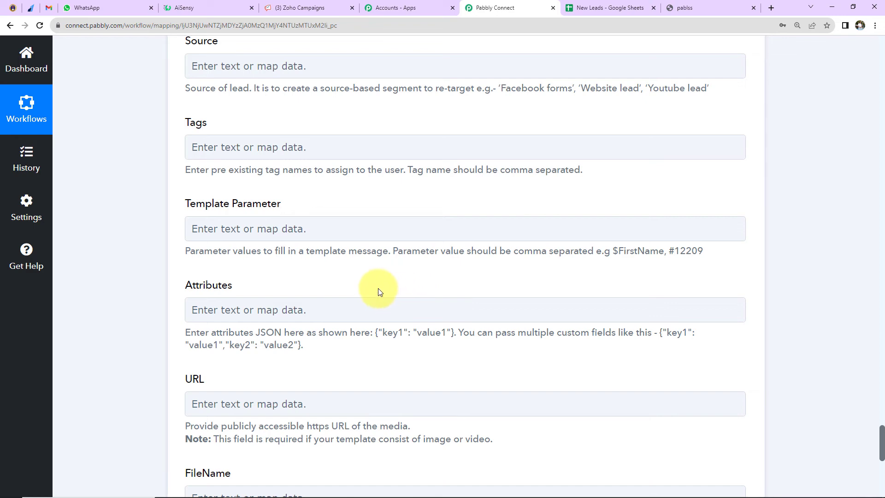
click(237, 229)
click(272, 326)
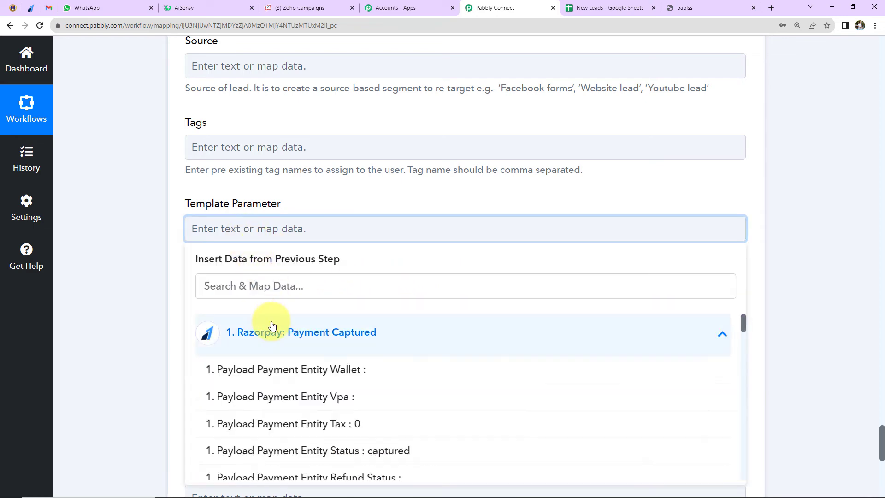
scroll(286, 351, down, 5)
click(329, 377)
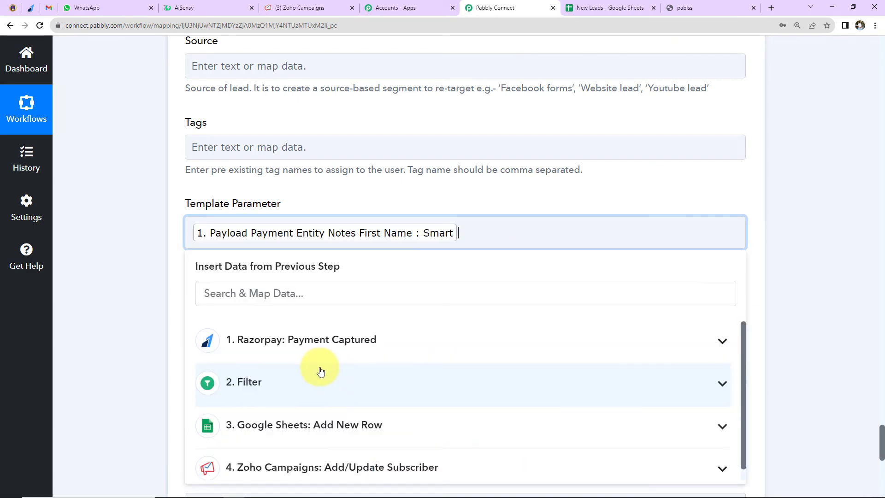
click(293, 348)
scroll(322, 378, down, 3)
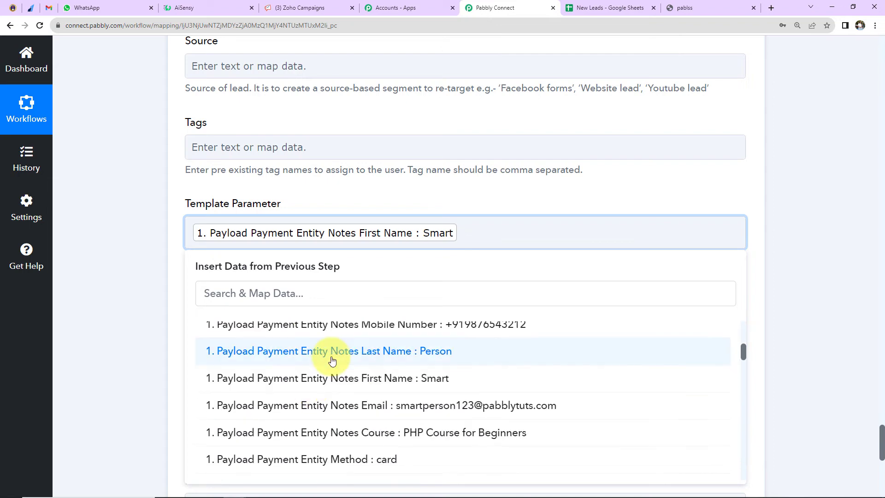
click(333, 359)
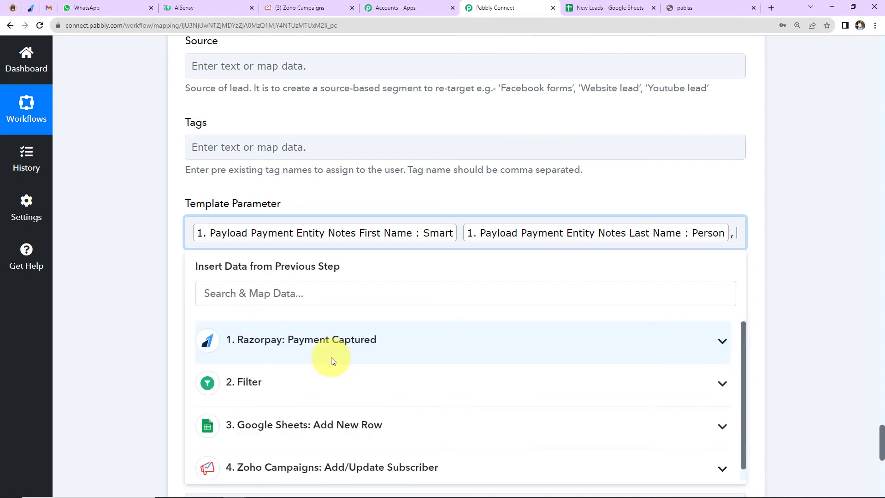
- Look through the Razorpay Payment Captured data for the payment amount and check its format
click(332, 361)
scroll(376, 412, down, 6)
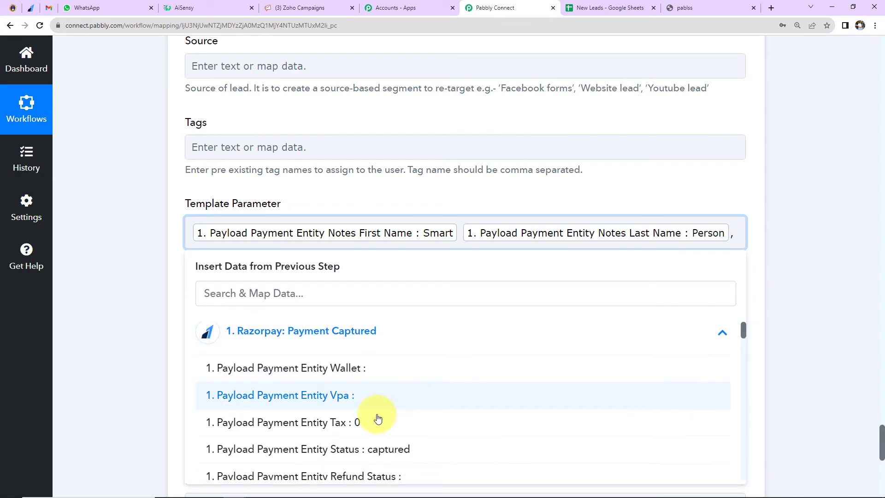
scroll(378, 418, down, 10)
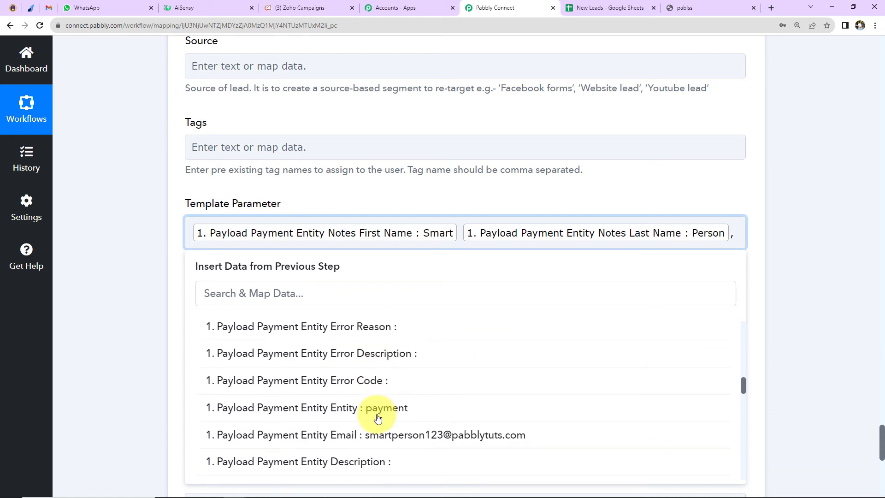
scroll(378, 417, down, 8)
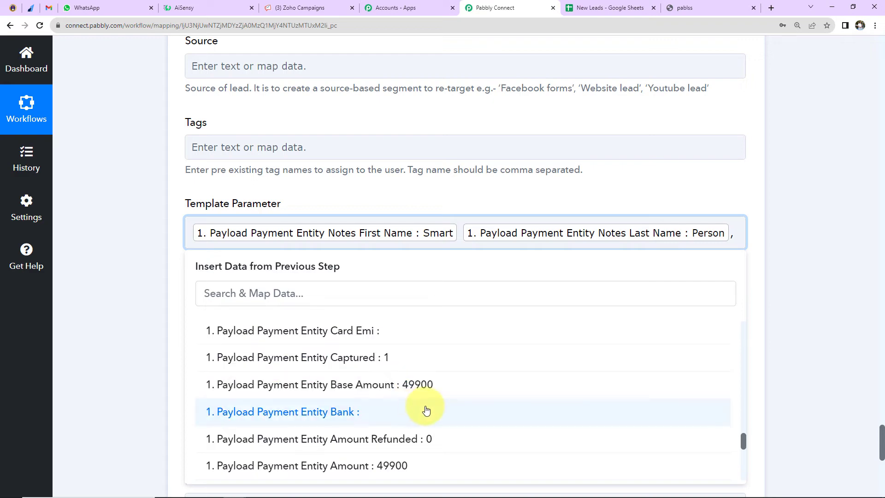
- Insert a Number Formatter by Pabbly action before the WhatsApp by AiSensy step, using the Perform Math Operation event
scroll(790, 350, up, 15)
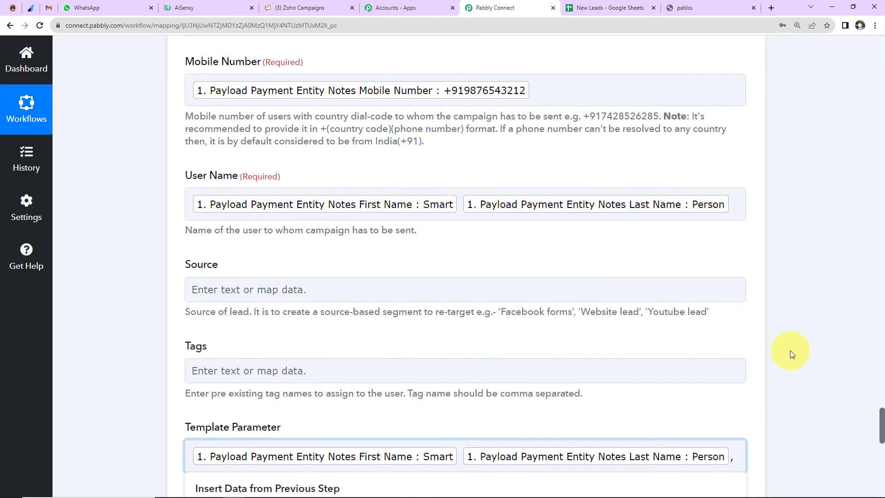
click(466, 91)
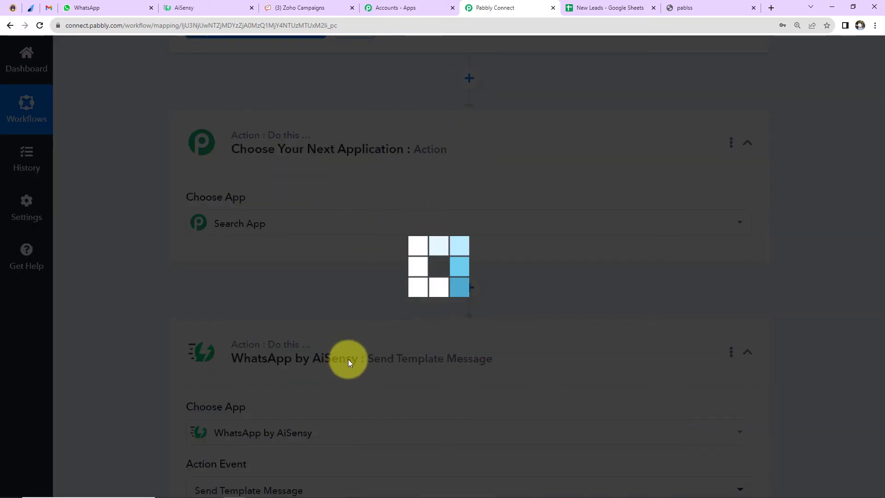
click(282, 223)
text(number)
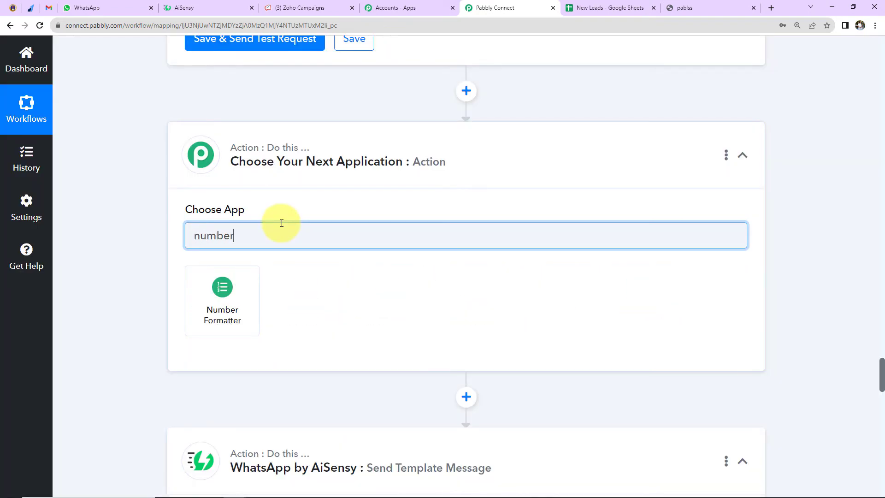
click(258, 286)
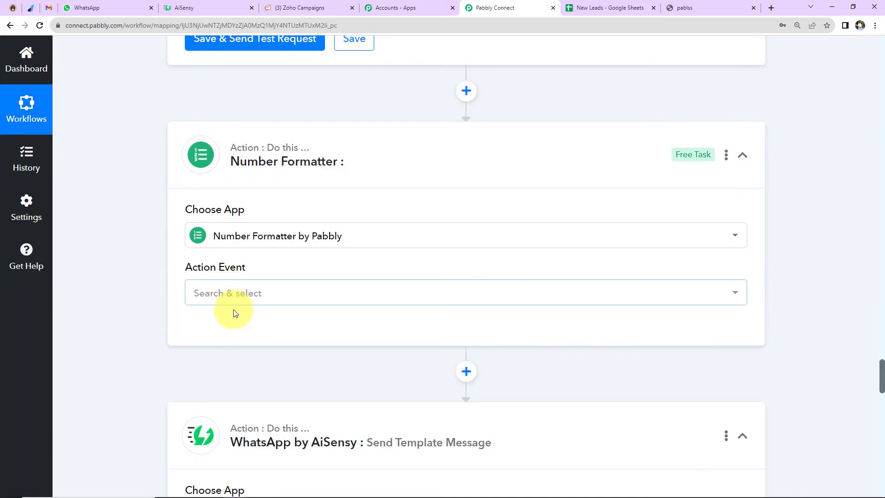
click(222, 294)
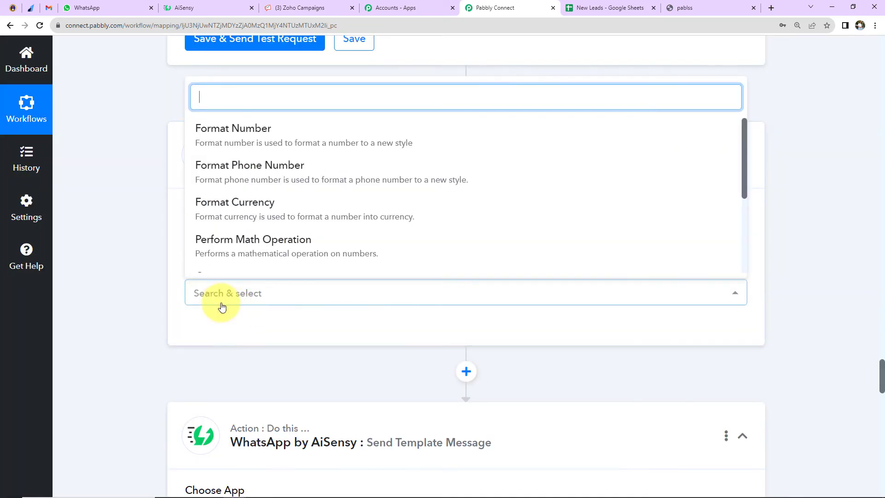
click(236, 242)
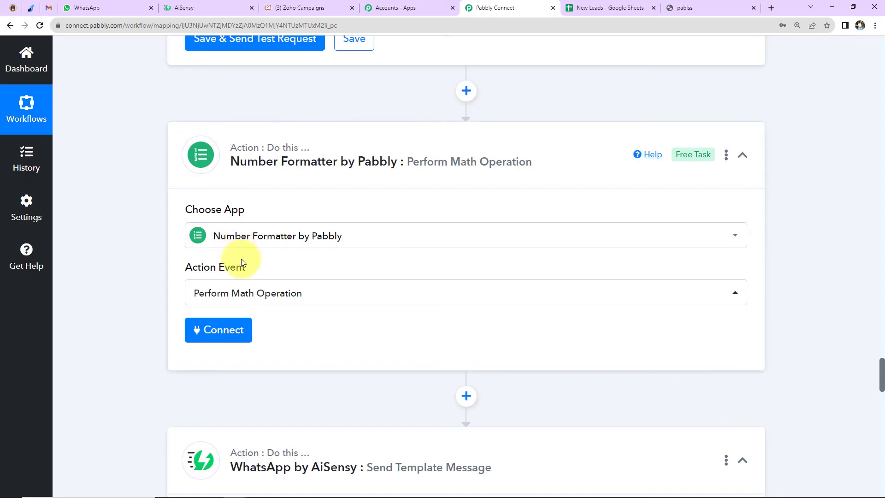
- Connect the Number Formatter step and fill Numbers with Razorpay's Payload Payment Entity Amount followed by ",100"
scroll(247, 257, down, 2)
click(225, 230)
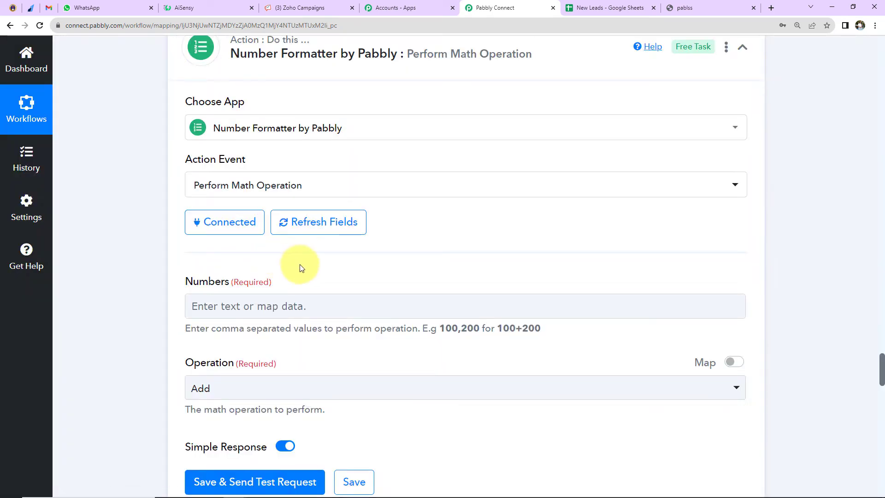
scroll(300, 257, down, 2)
click(294, 201)
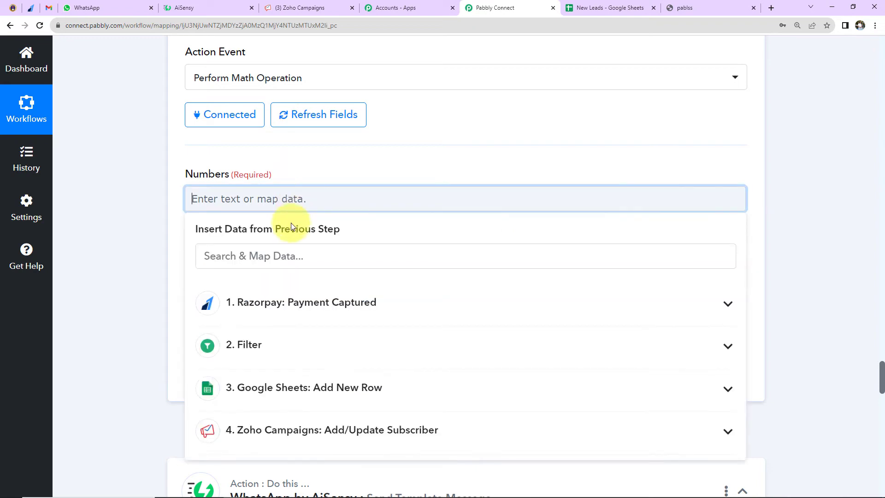
click(293, 299)
scroll(341, 378, down, 3)
scroll(341, 377, down, 10)
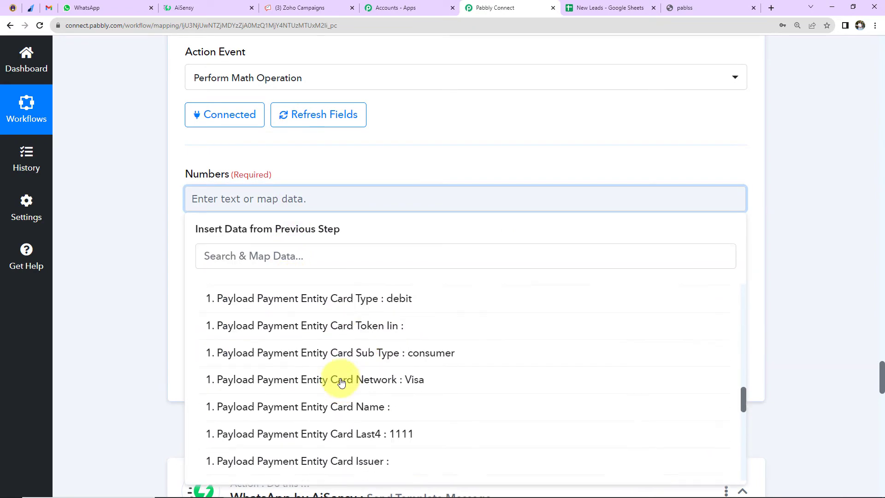
scroll(341, 383, down, 1)
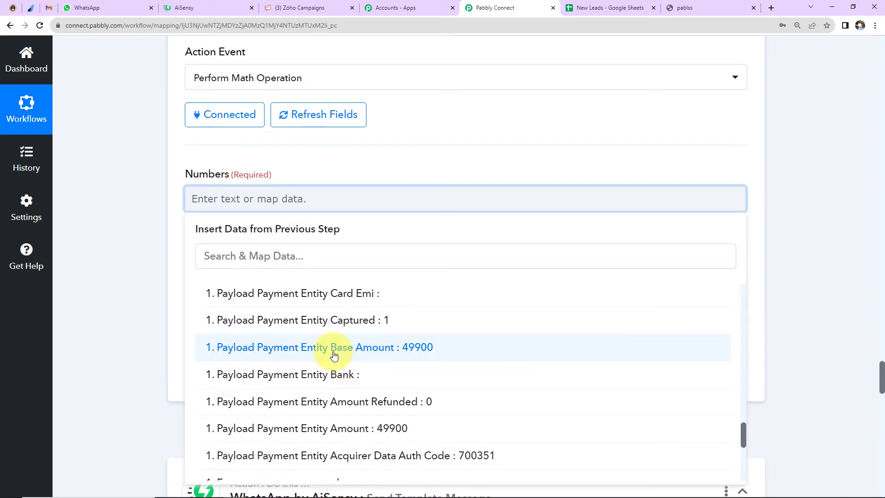
click(304, 442)
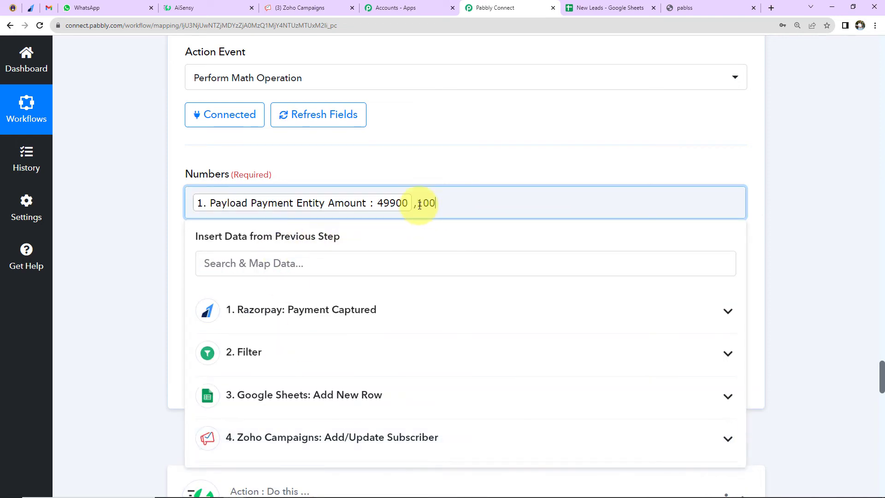
text(,100)
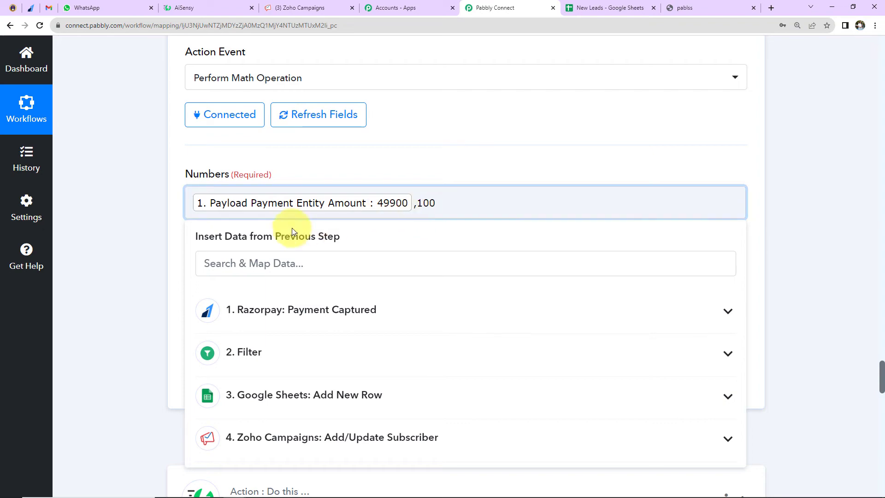
- Set the math operation to Divide, then save the Number Formatter step and send a test request
click(144, 213)
click(222, 292)
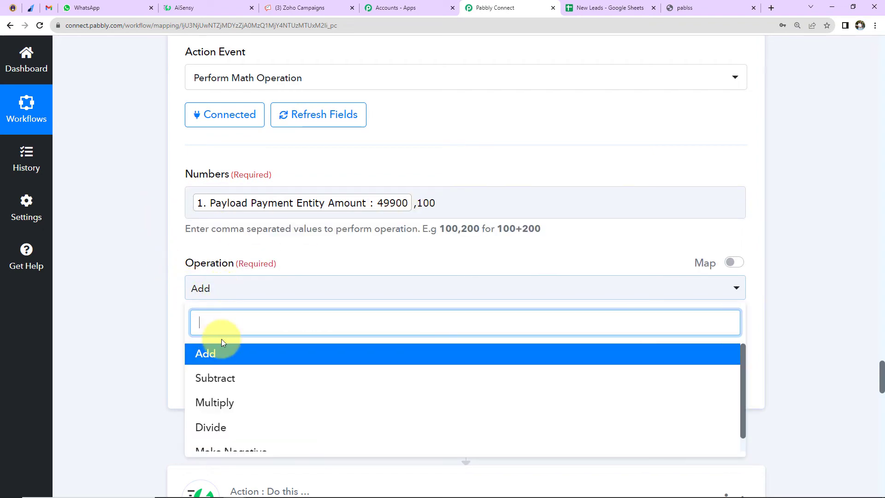
click(210, 424)
scroll(148, 345, down, 2)
scroll(148, 344, down, 1)
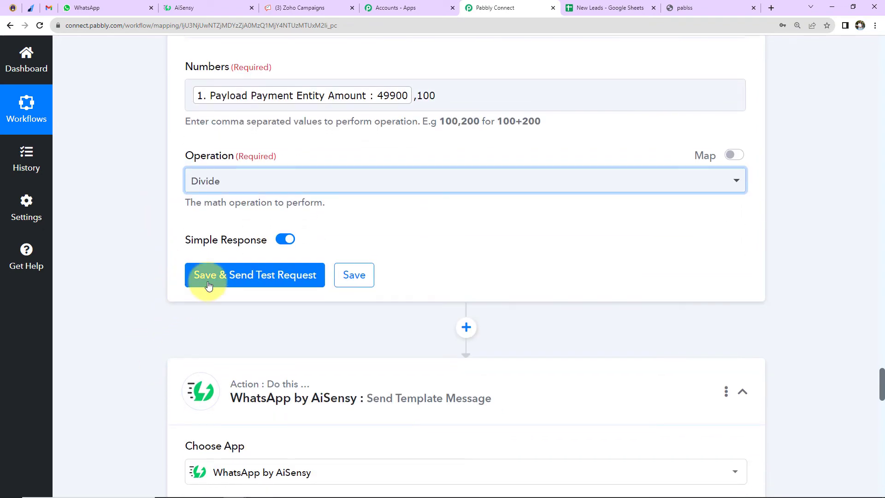
click(206, 282)
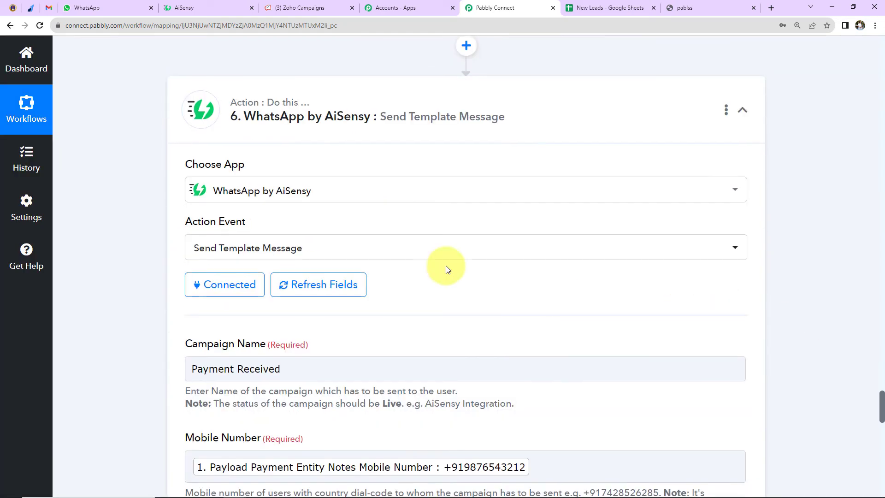
- Save the WhatsApp by AiSensy step's existing connection again and append the Number Formatter Result to Template Parameter, followed by a comma
click(229, 290)
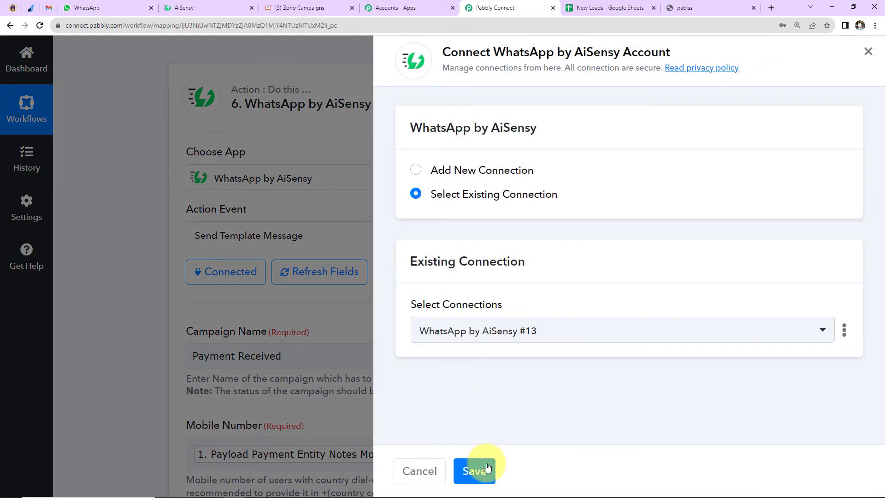
click(475, 468)
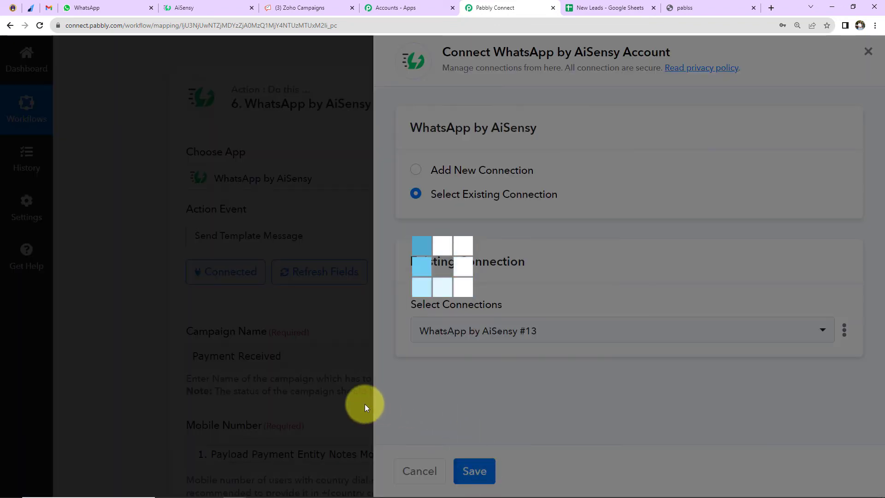
scroll(358, 350, down, 15)
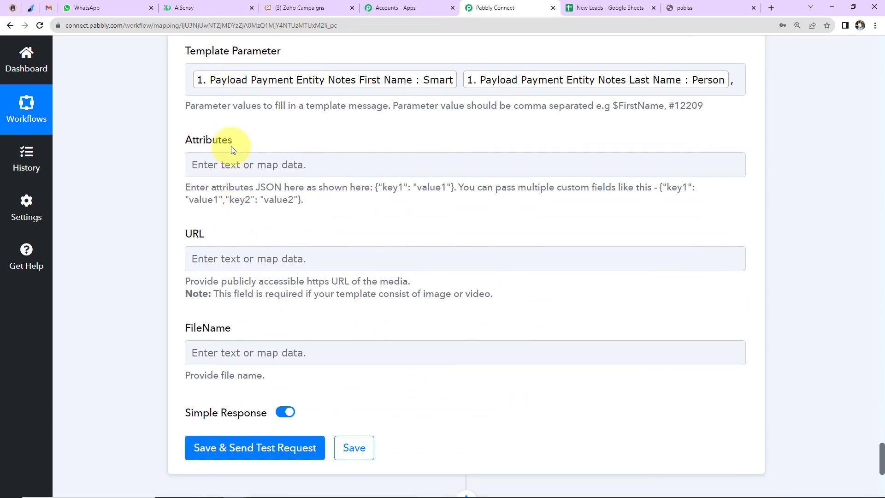
click(739, 79)
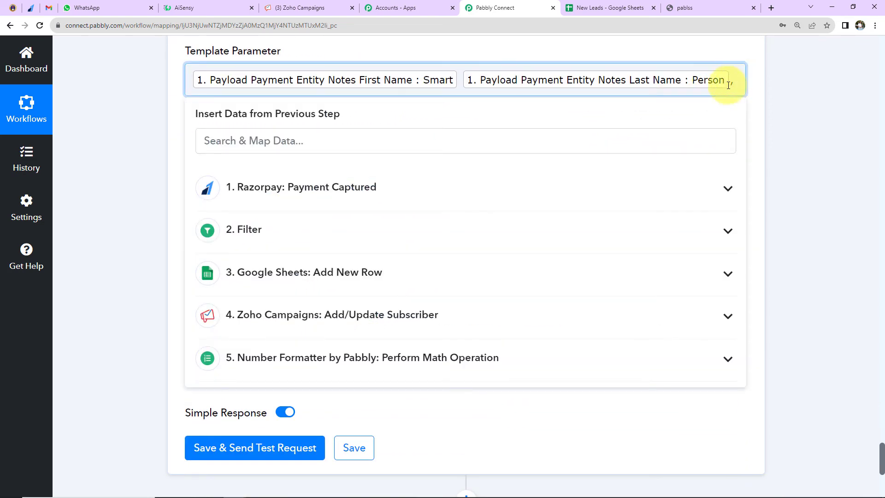
click(366, 357)
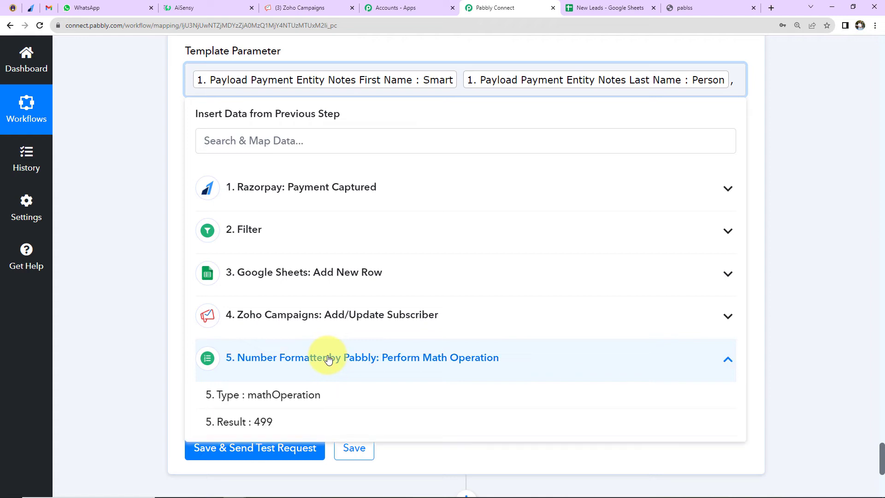
click(289, 424)
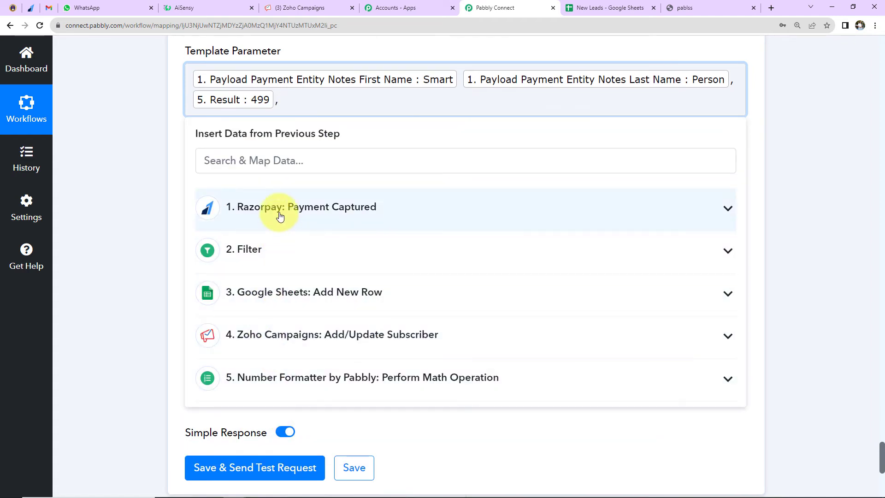
- Append Razorpay's Notes Course and Notes Email to Template Parameter, separated by a comma, checking the message placeholders in AiSensy in between
click(278, 210)
scroll(297, 300, down, 2)
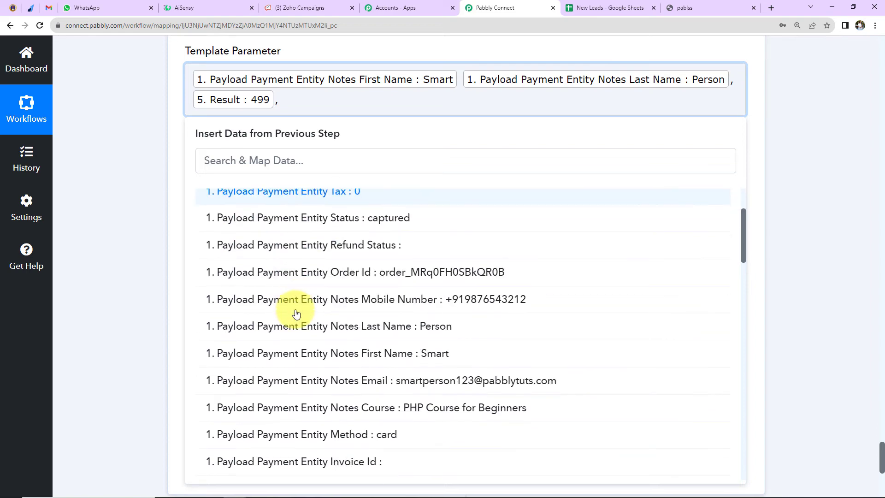
click(296, 407)
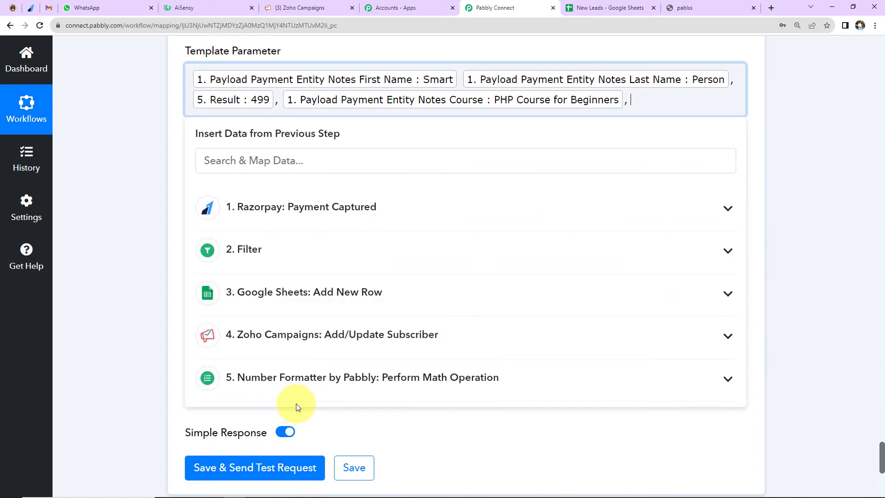
click(206, 10)
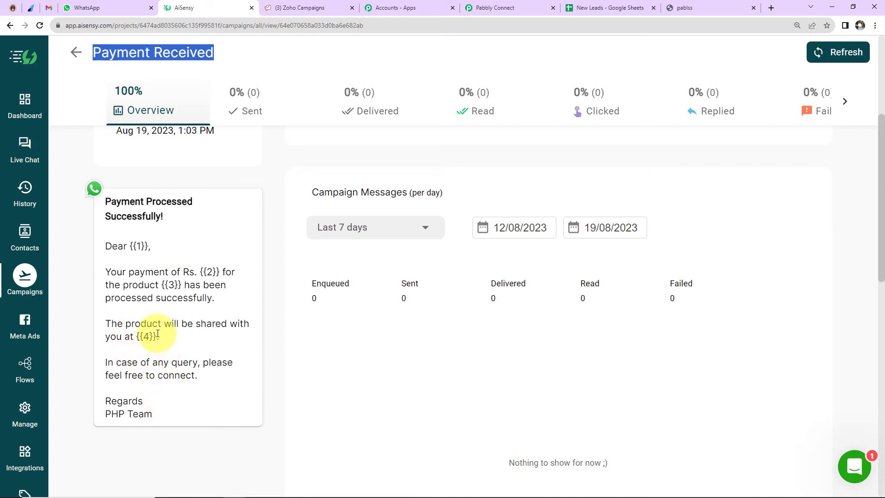
click(507, 8)
click(347, 207)
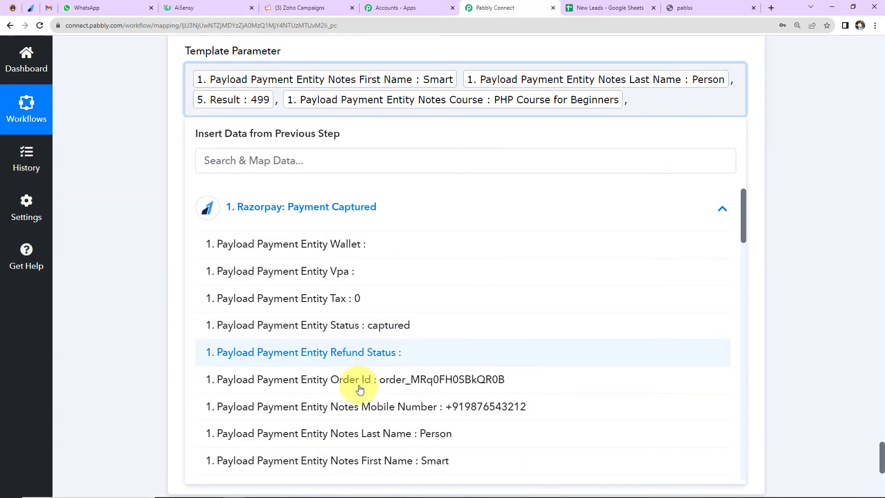
scroll(360, 390, down, 3)
click(361, 381)
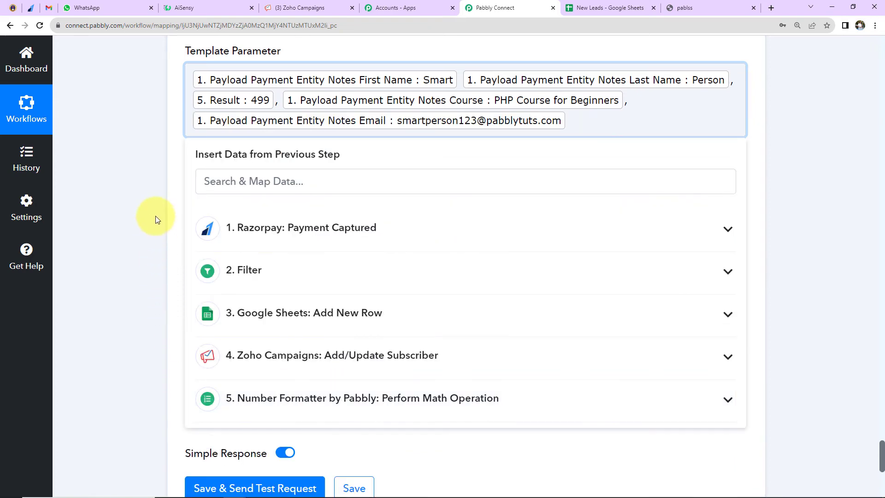
click(134, 199)
- Leave Attributes, URL and FileName empty, then save the WhatsApp by AiSensy step and send a test request
scroll(135, 198, down, 3)
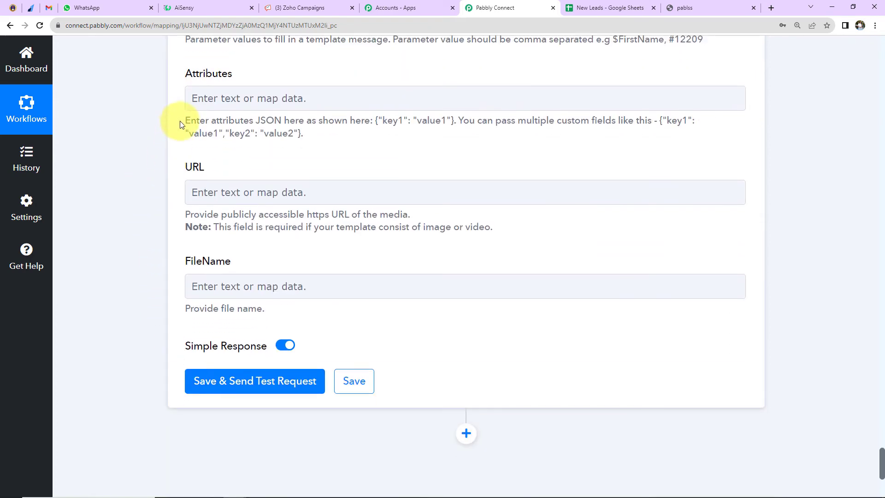
click(192, 95)
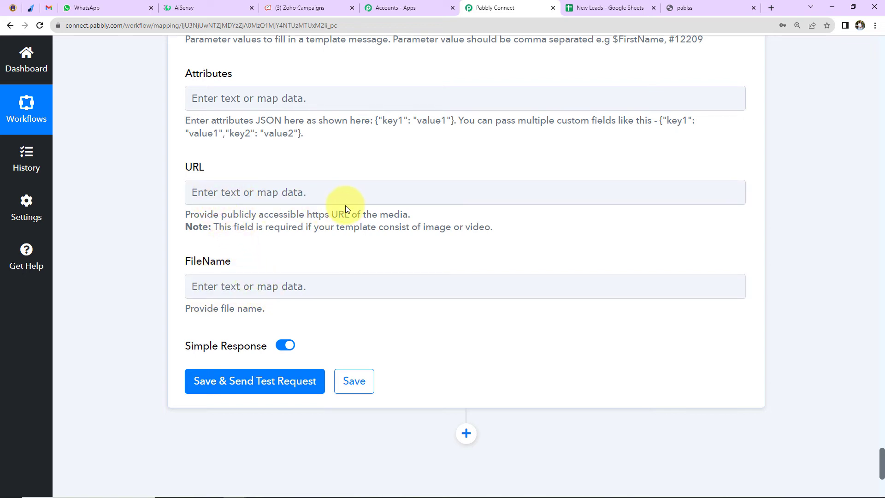
click(249, 386)
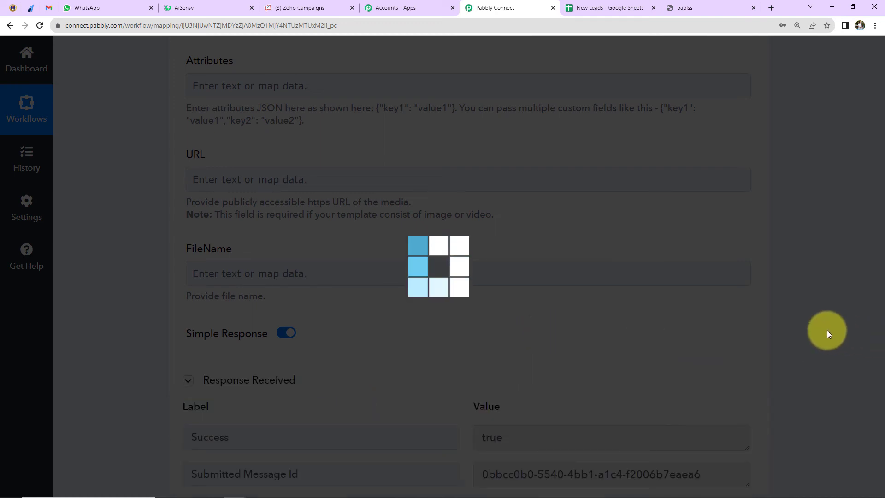
- Review the test response, then switch to WhatsApp and open the newest chat to read the payment message
scroll(827, 330, down, 5)
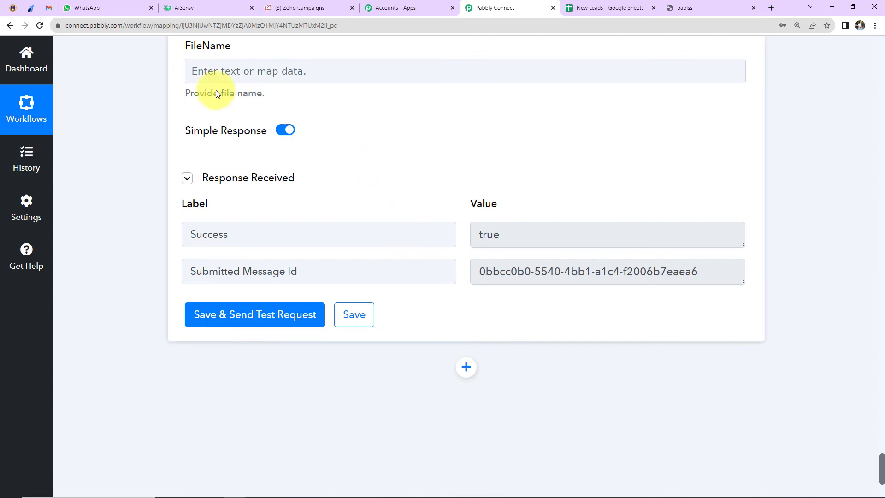
key(ctrl+4)
click(158, 171)
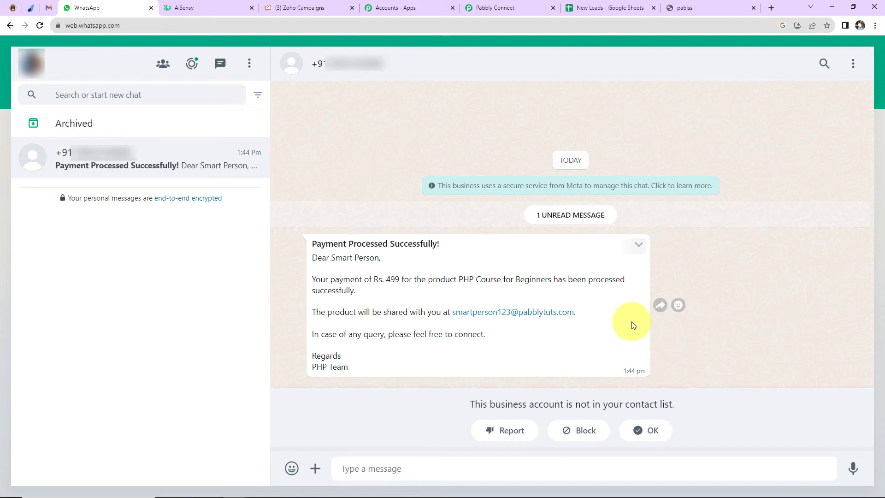
- Copy the Online PHP Course for Beginners payment page link from Razorpay and open it in a new incognito window
click(30, 9)
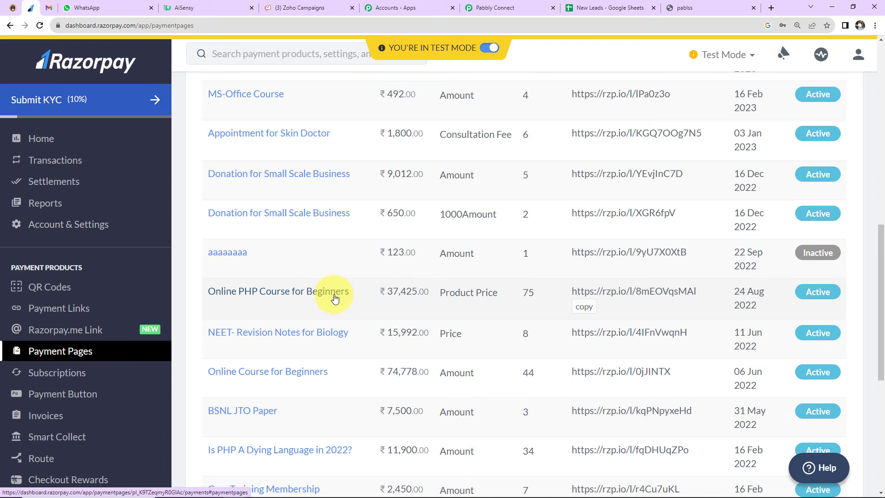
click(581, 308)
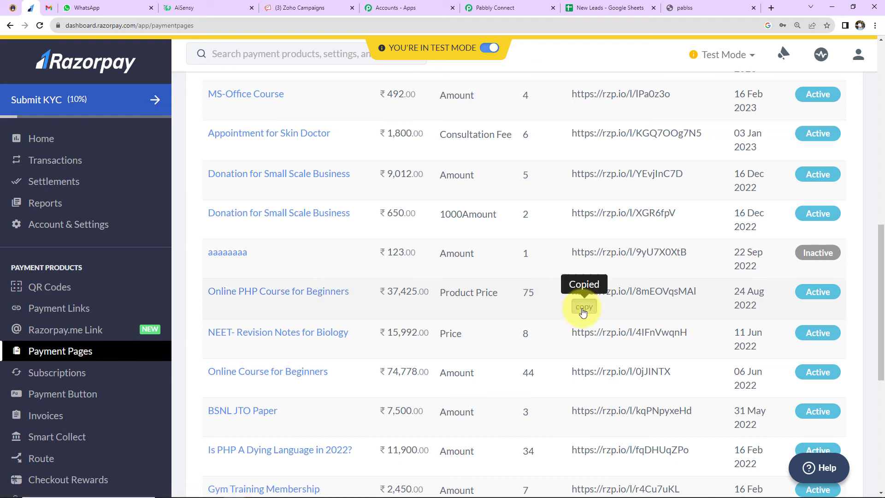
click(875, 26)
click(807, 62)
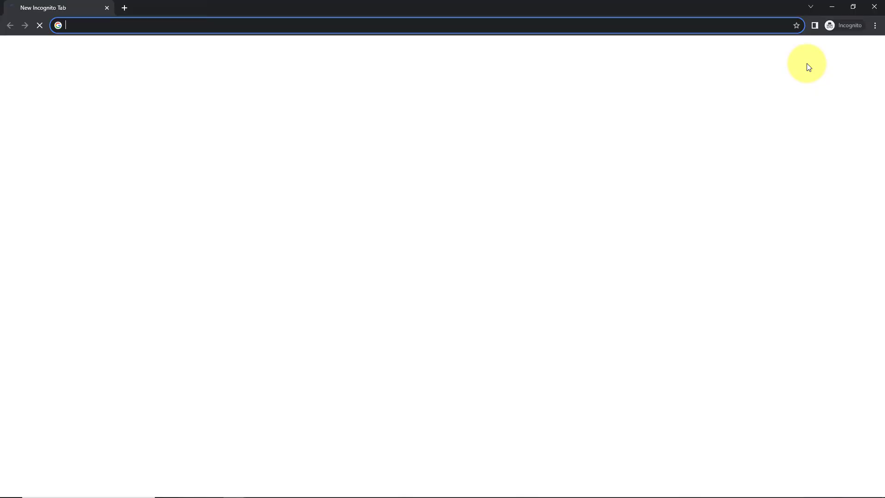
key(ctrl+v)
key(Return)
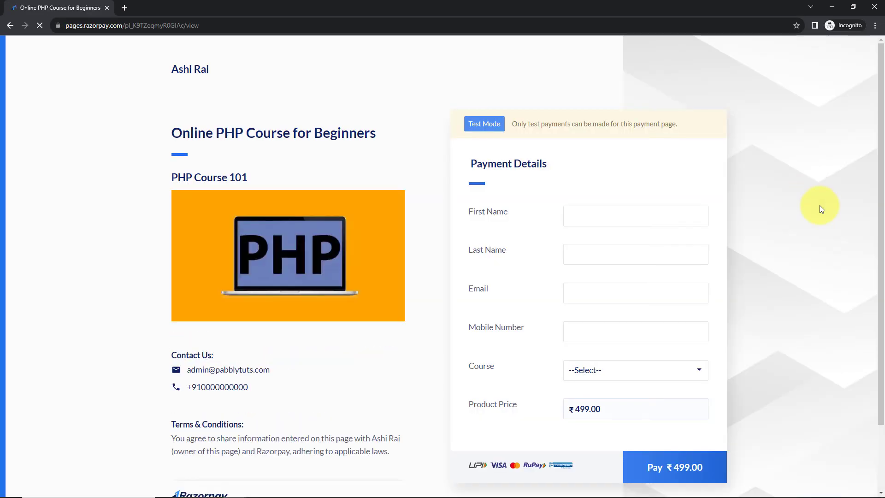
- Fill in the test customer's first name, last name, email and mobile number on the payment form
click(649, 216)
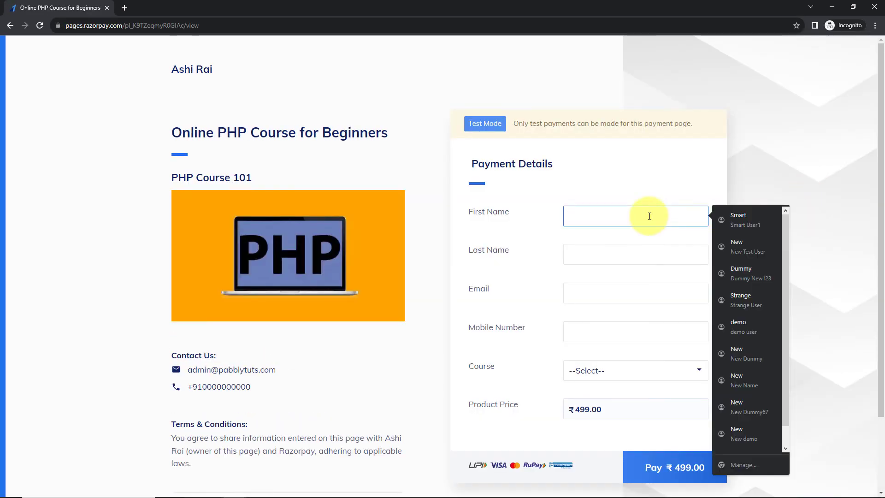
text(Dummy)
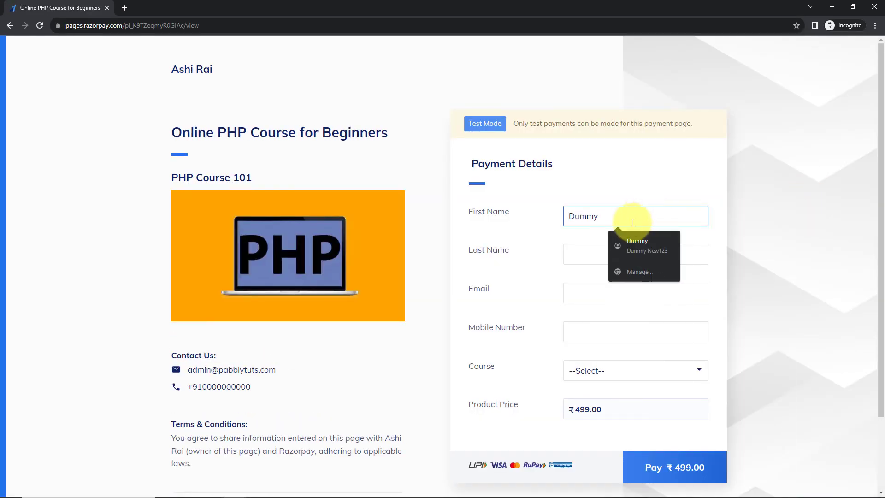
click(593, 251)
text(Smart678)
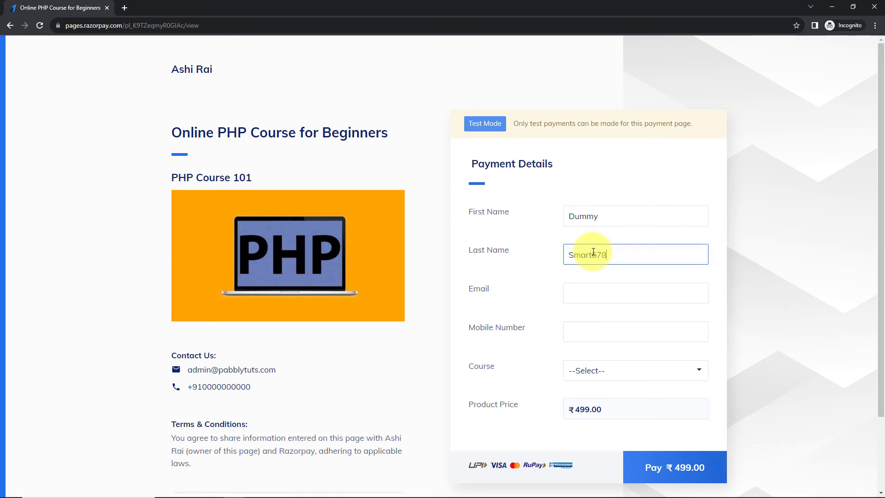
click(602, 293)
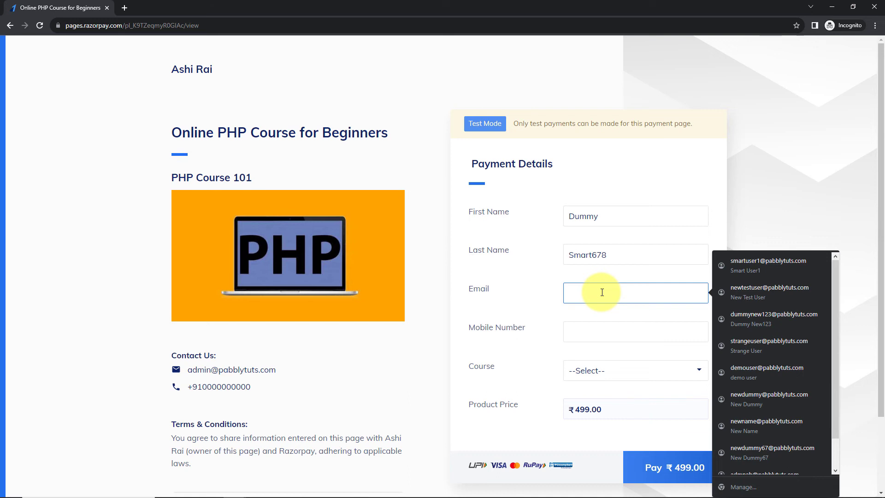
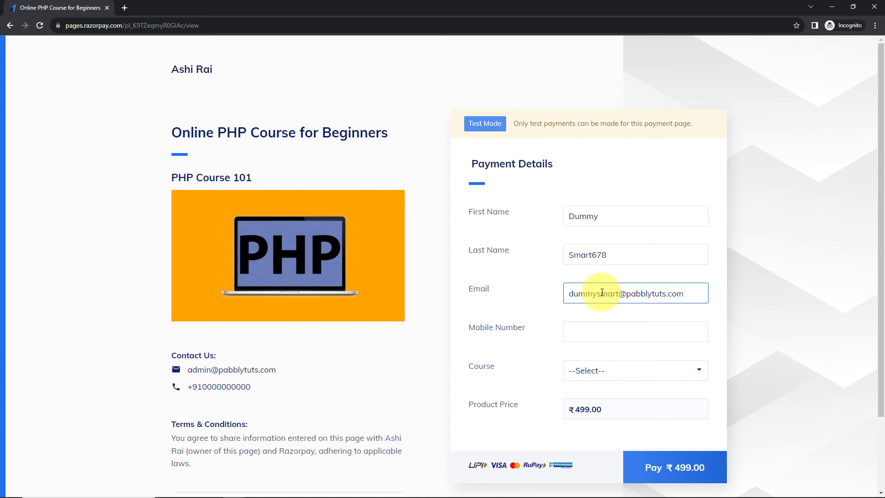
click(601, 329)
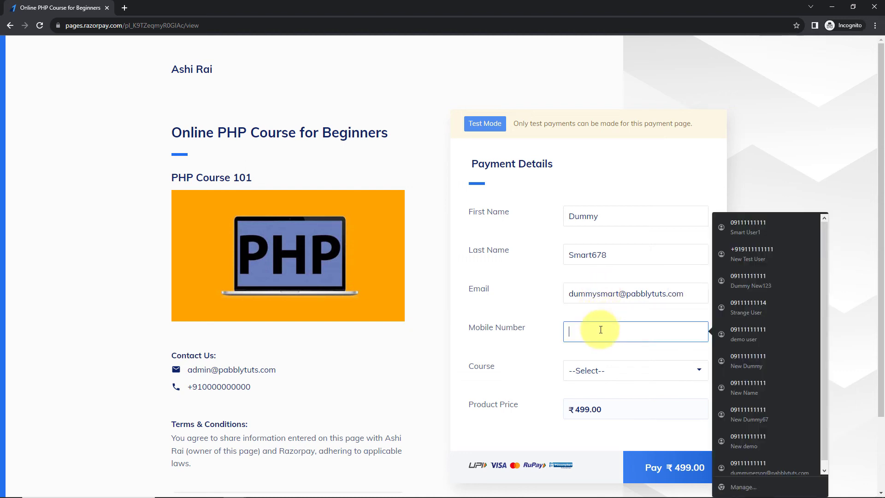
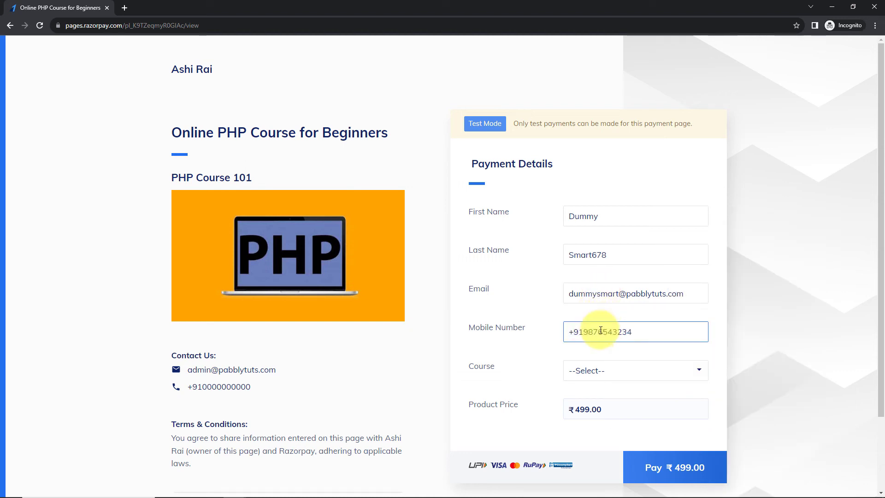
- Choose PHP Course for Beginners as the course and proceed to pay the ₹499.00 product price
click(627, 372)
click(609, 401)
click(657, 454)
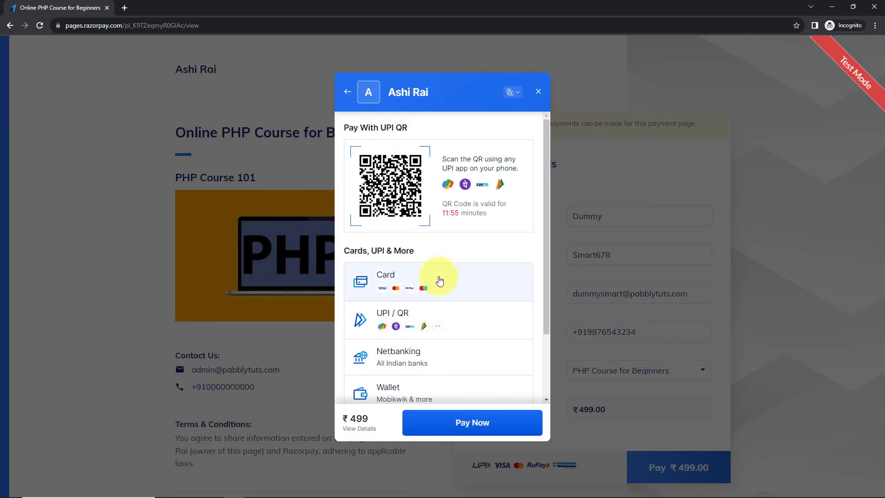
- Pay by card using the saved Visa test card's details, enter the CVV, and continue without saving the card
click(463, 278)
click(436, 153)
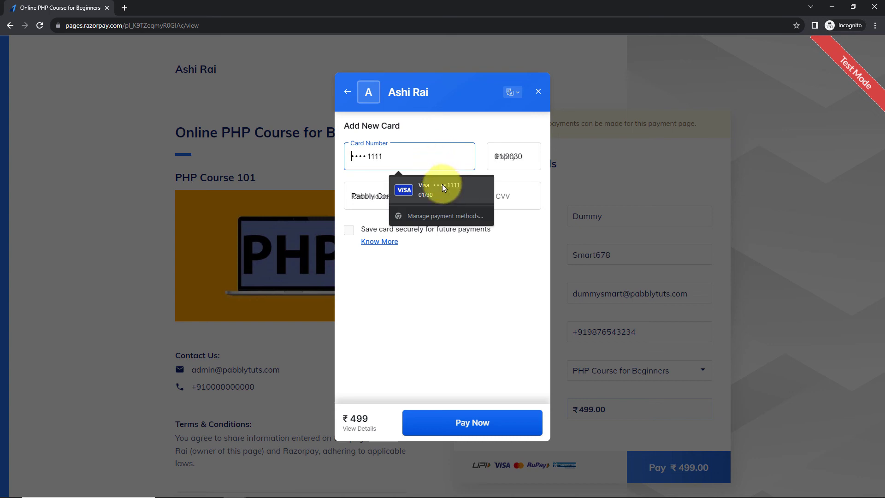
click(442, 184)
click(502, 198)
text(123)
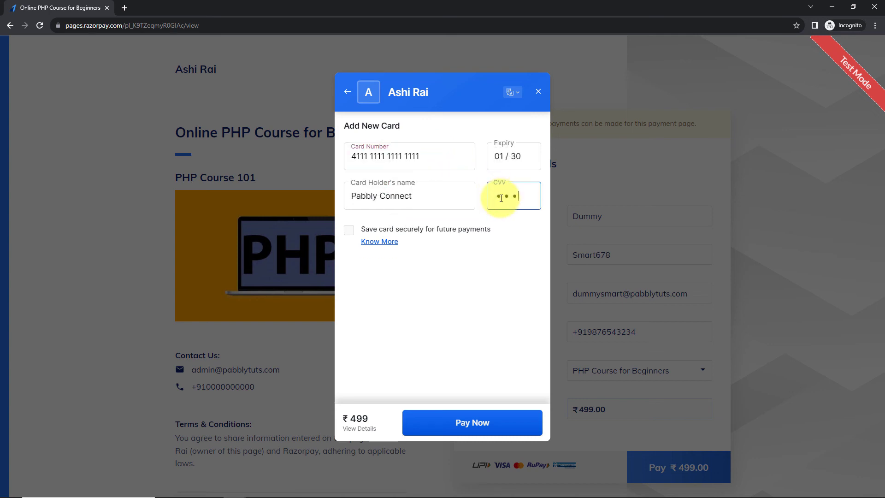
click(468, 422)
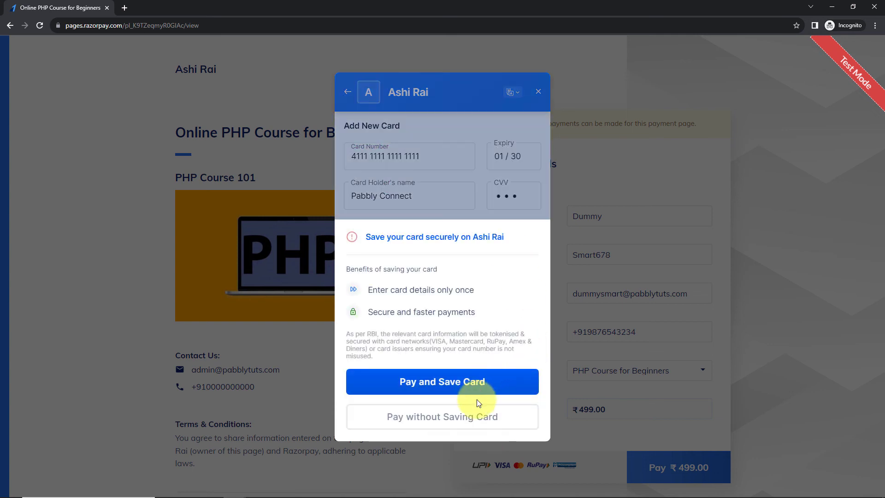
click(449, 417)
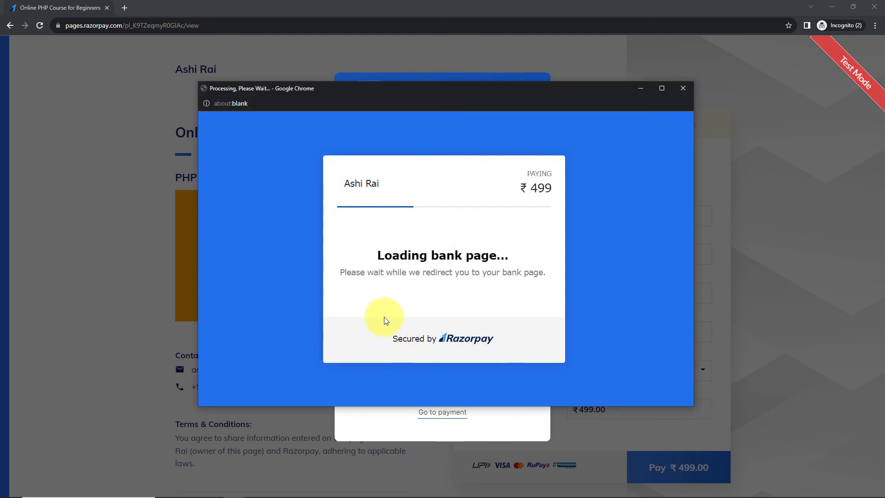
- Enter the one-time password on the Razorpay OTP page and submit it to complete the test payment
click(358, 316)
text(1234)
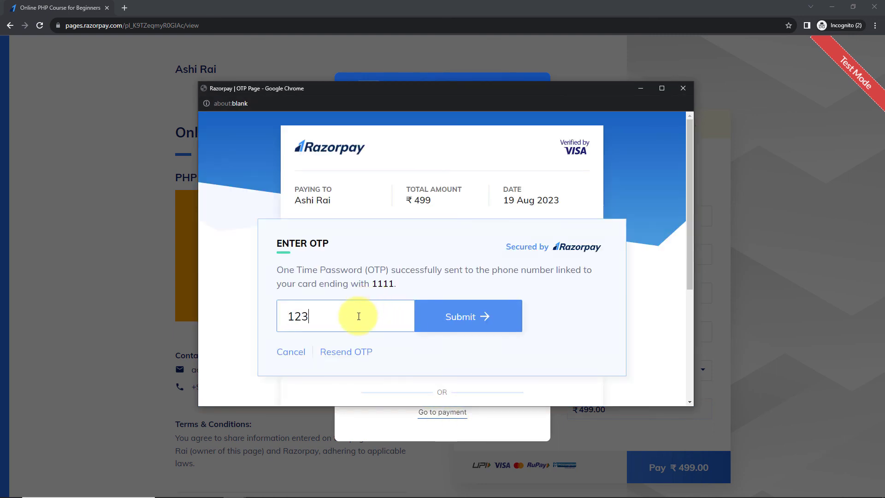
click(512, 318)
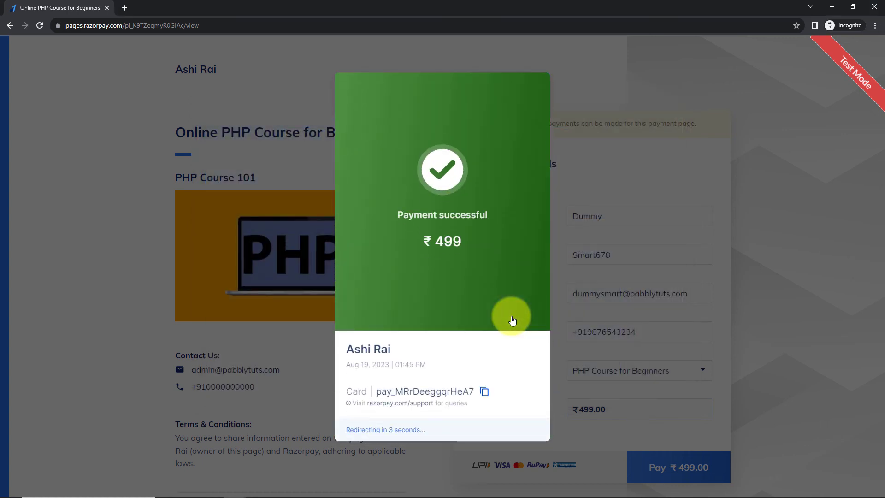
- Leave the incognito window and check the New Leads spreadsheet in Google Sheets and the New Leads list summary in Zoho Campaigns
click(839, 5)
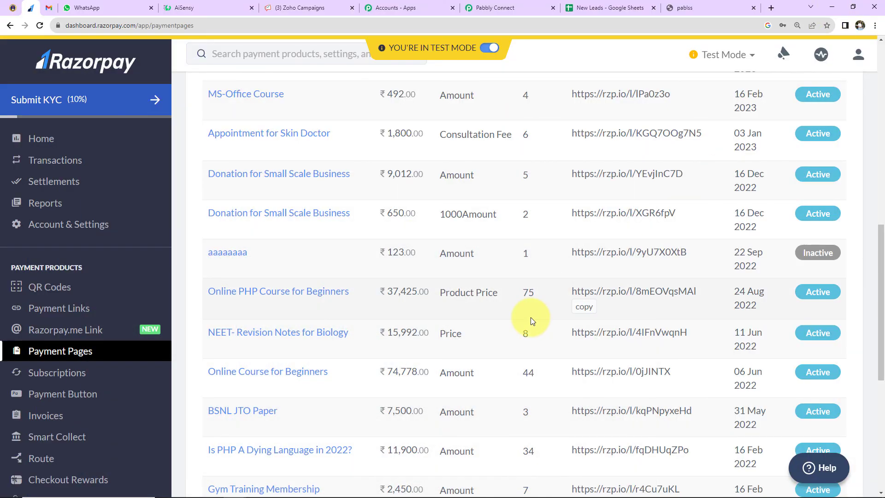
click(590, 8)
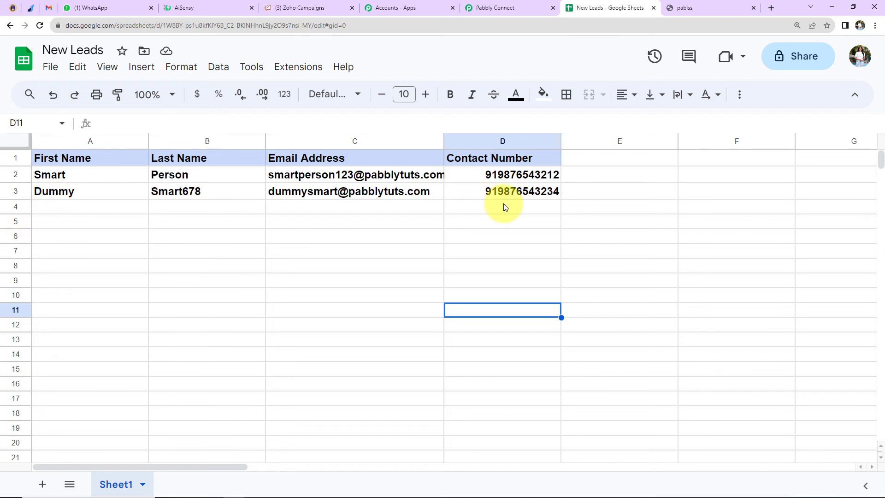
click(305, 9)
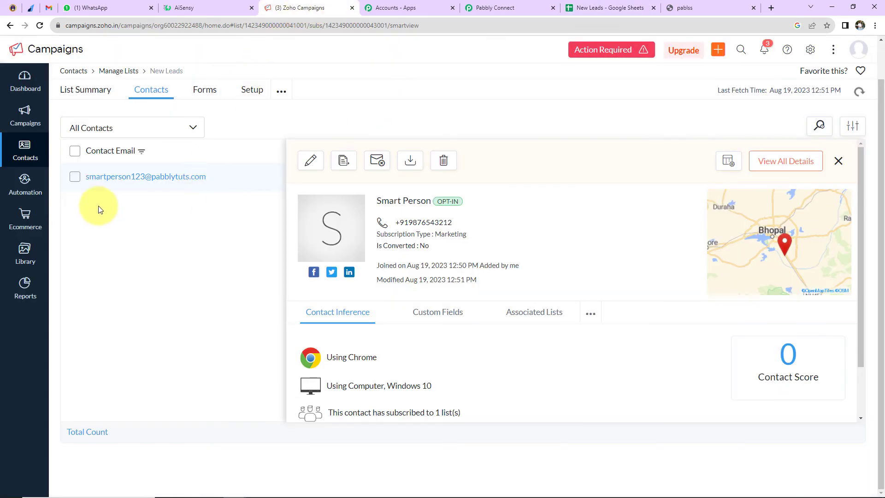
click(85, 94)
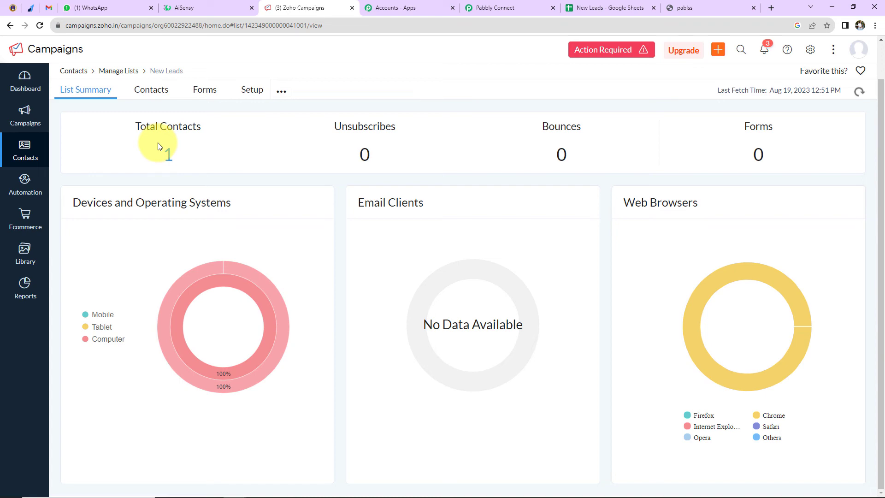
- Switch to Gmail, open the newest pablss subscription confirmation email and confirm the subscription for the test customer
click(48, 10)
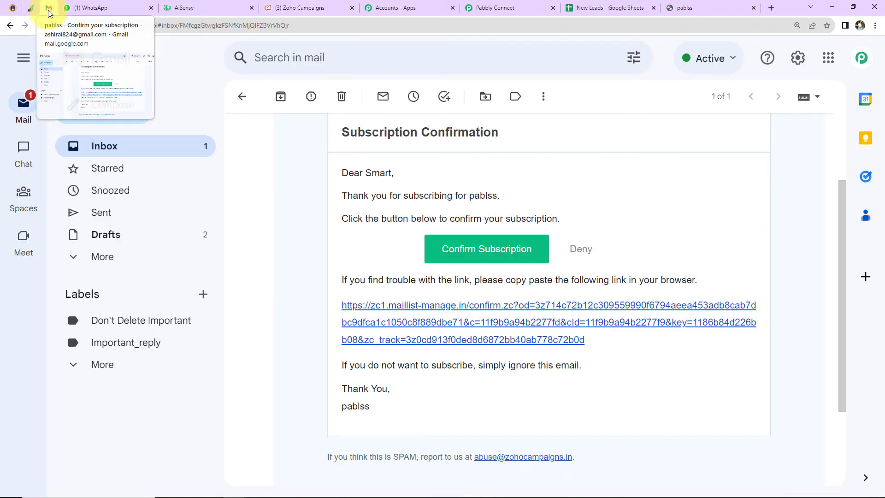
click(105, 146)
click(508, 166)
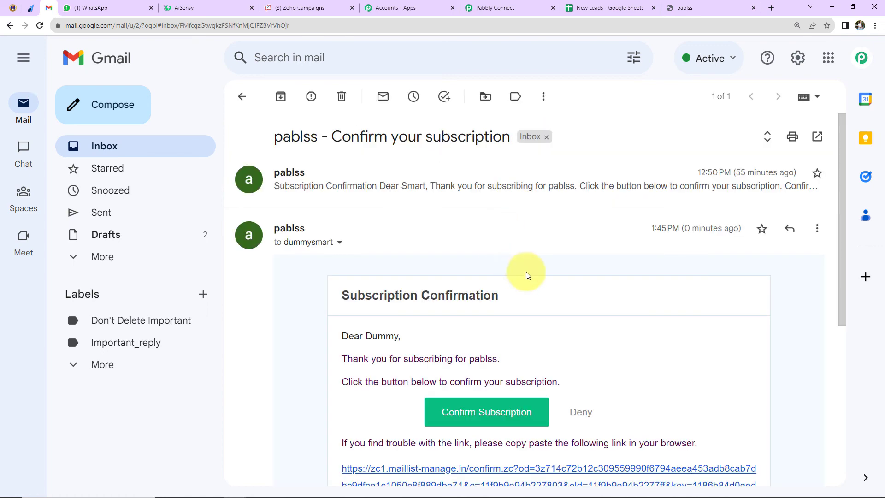
scroll(530, 276, down, 3)
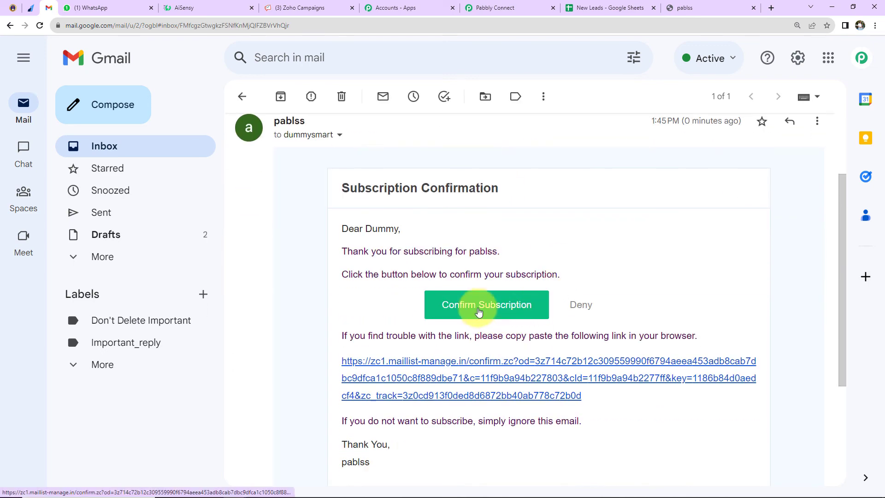
click(479, 312)
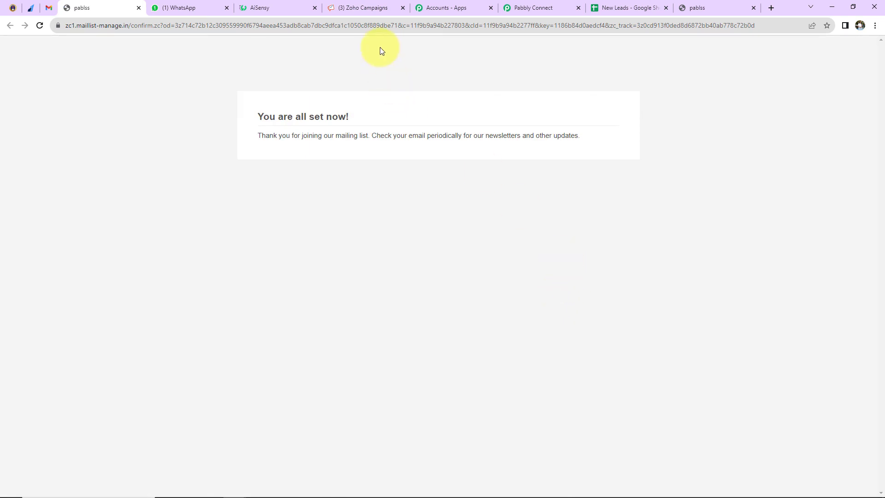
- Reload the New Leads list in Zoho Campaigns and examine its contacts, then read the newest payment message in WhatsApp
click(363, 7)
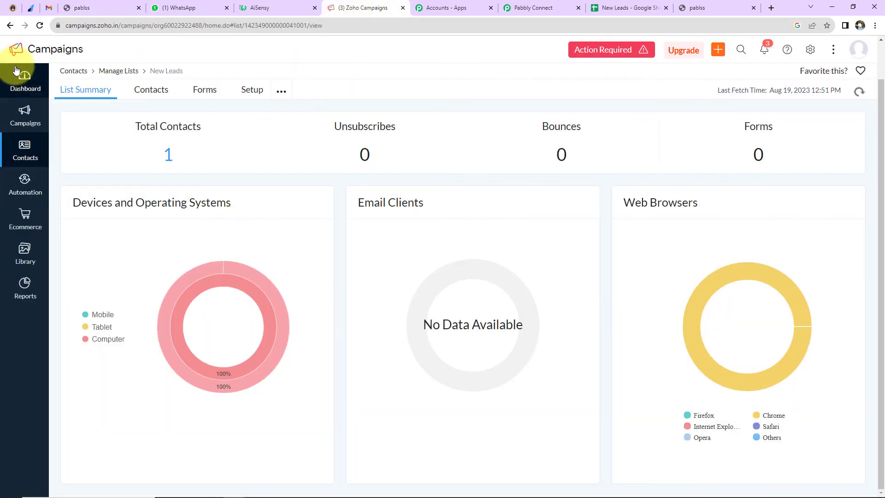
click(38, 25)
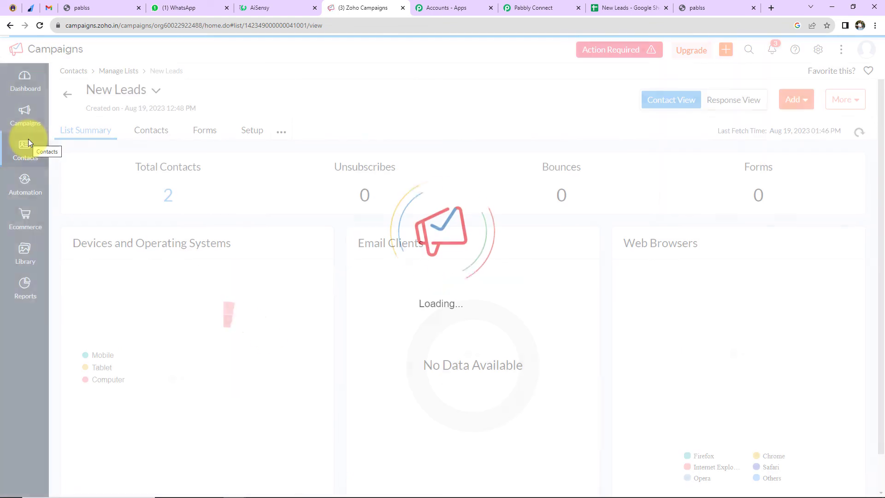
click(164, 204)
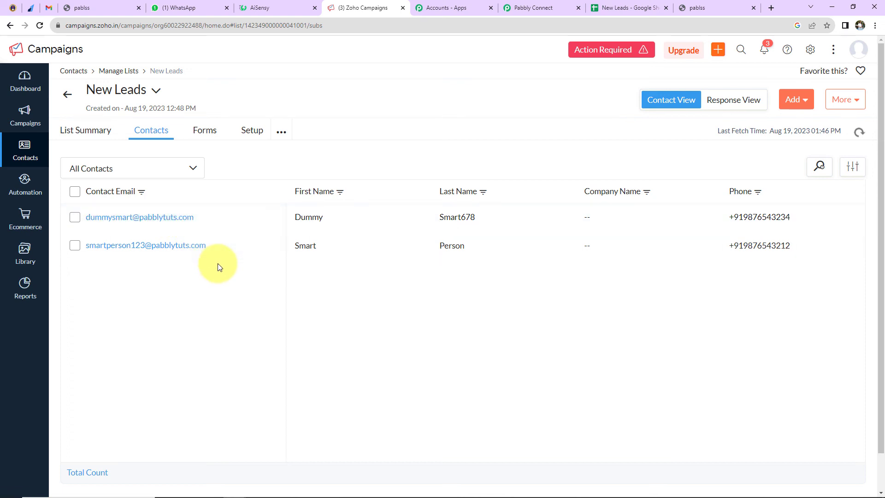
click(175, 8)
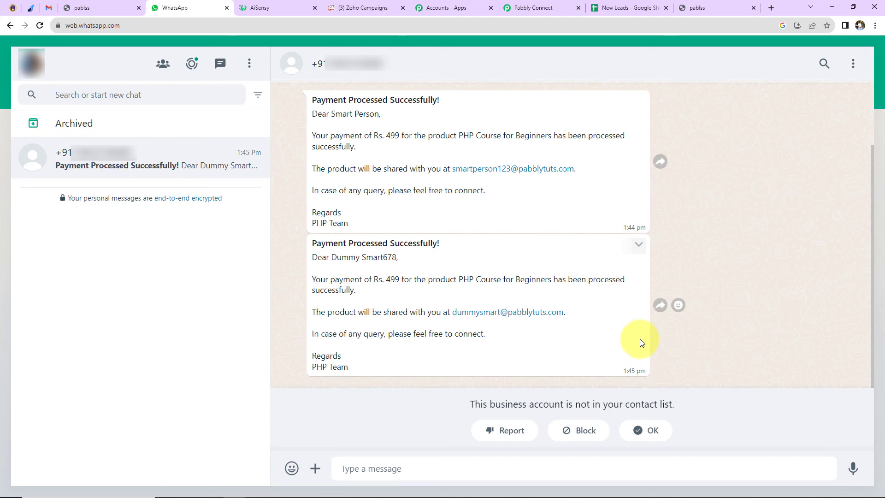
- Return to Pabbly Connect, collapse the expanded Razorpay, Google Sheets, Zoho Campaigns, Number Formatter and AiSensy steps, and review the workflow sequence
click(534, 9)
scroll(658, 284, up, 20)
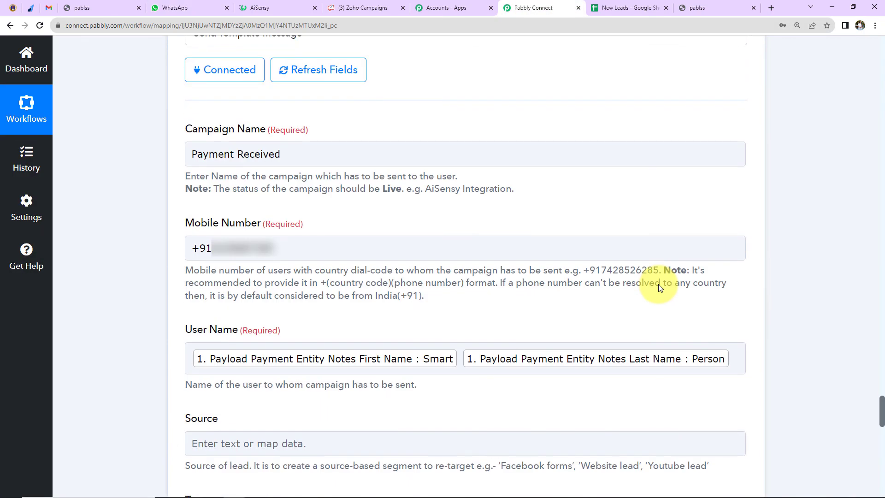
scroll(659, 285, up, 9)
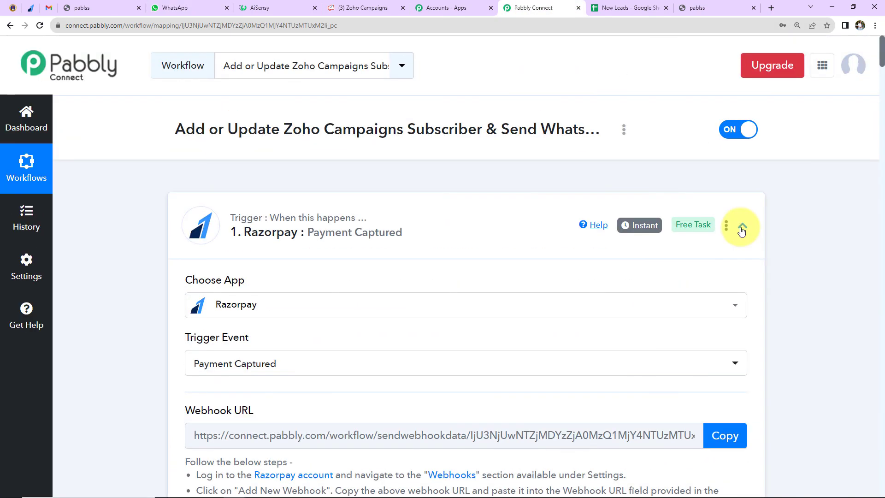
click(742, 227)
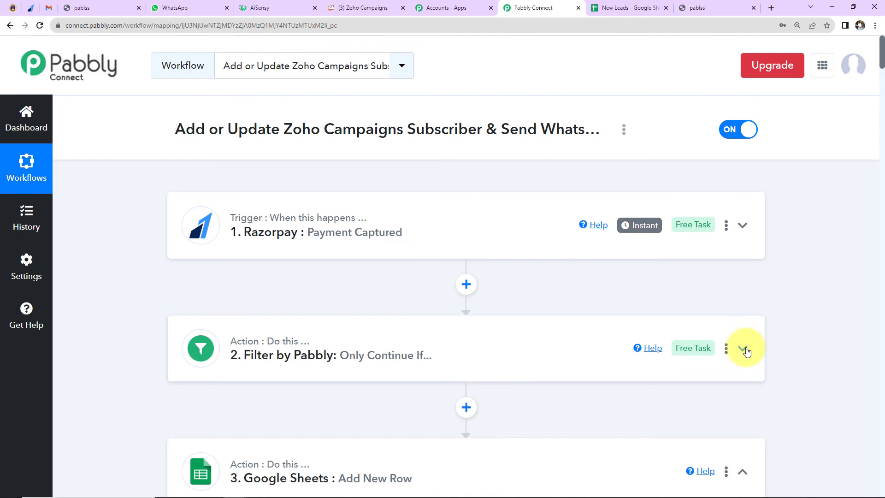
scroll(764, 352, down, 5)
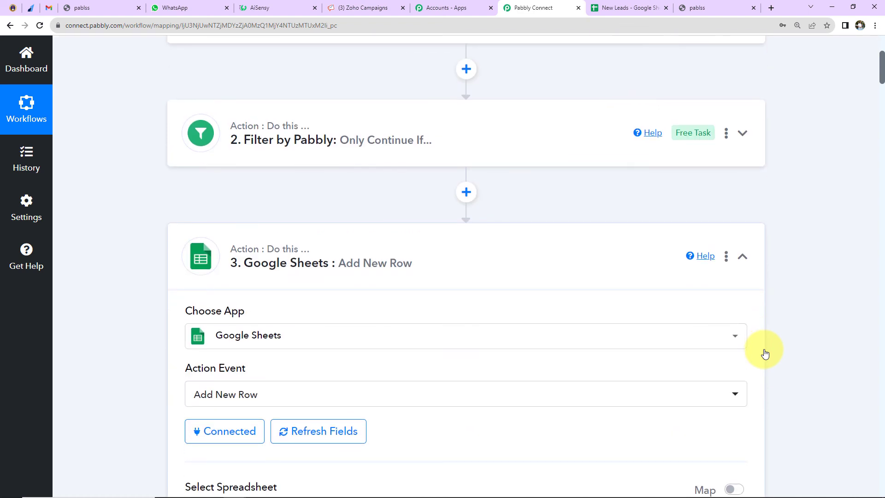
click(742, 256)
scroll(734, 306, down, 2)
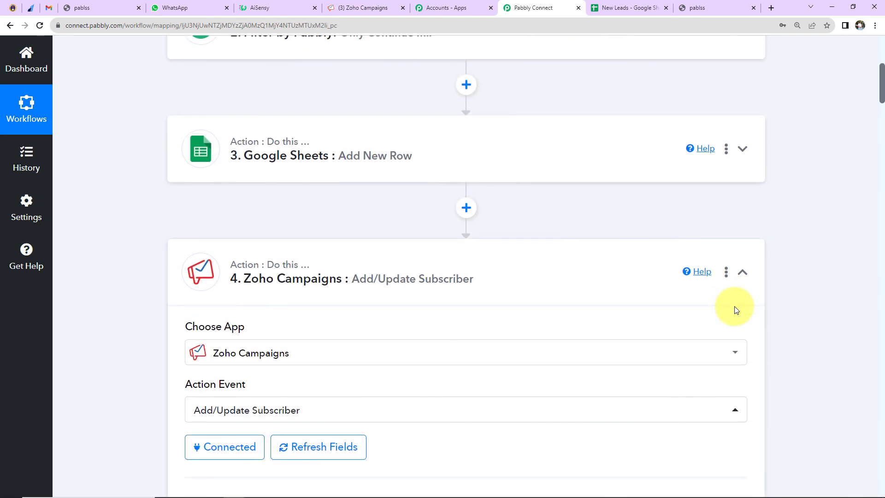
click(742, 272)
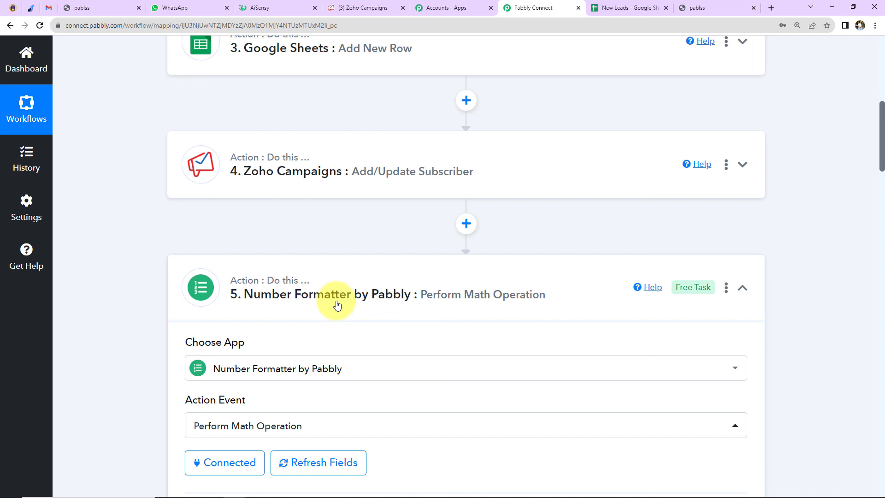
click(742, 288)
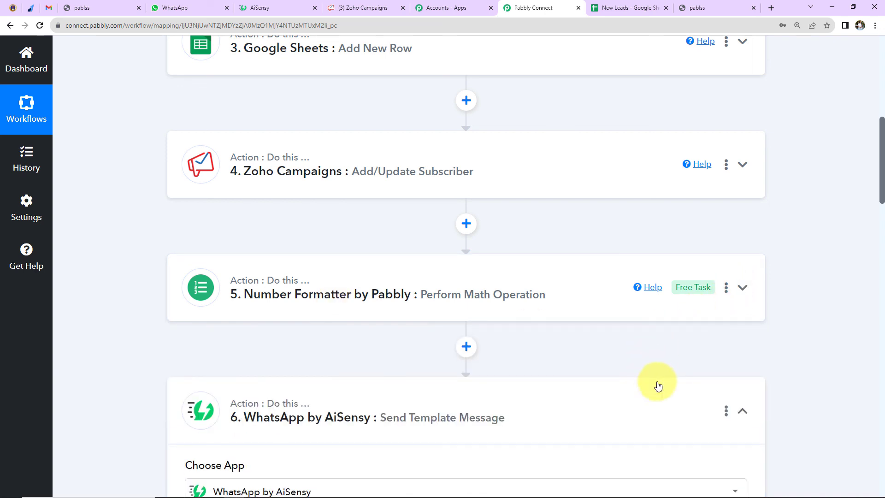
click(743, 414)
scroll(794, 396, up, 10)
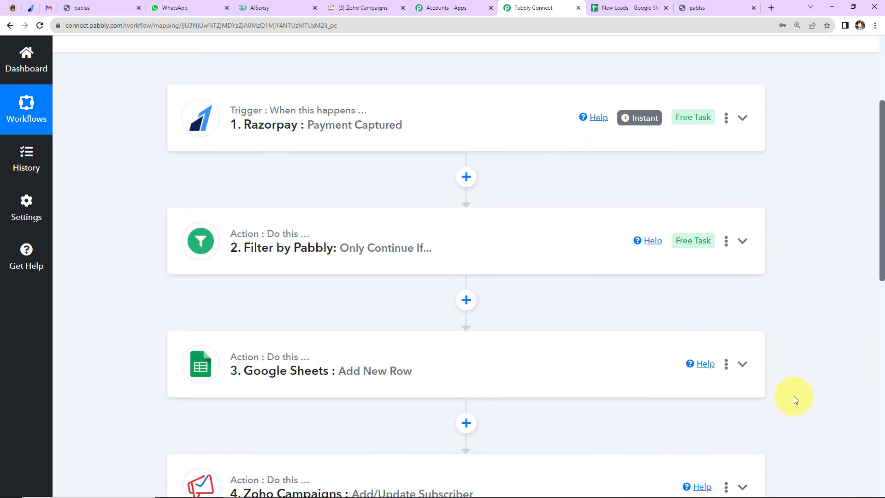